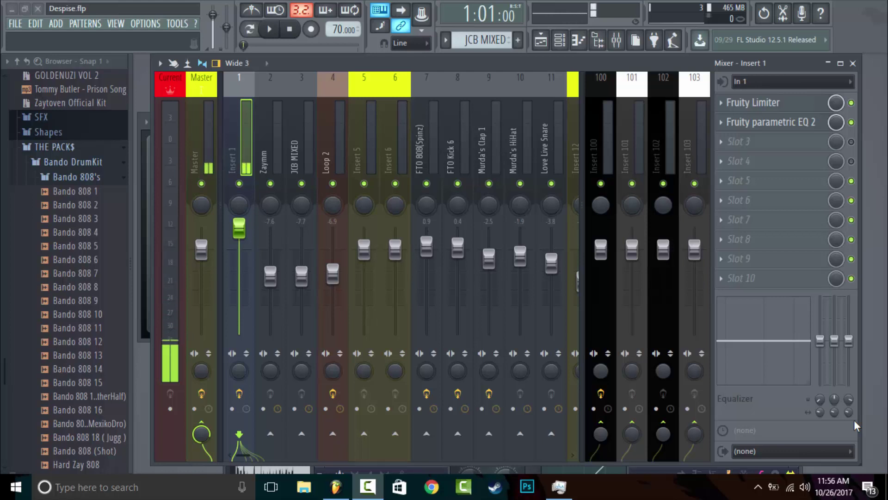
# Collapse the Bando 808's folder in the browser, and bring up the channel rack slightly higher on the workspace
pyautogui.click(82, 180)
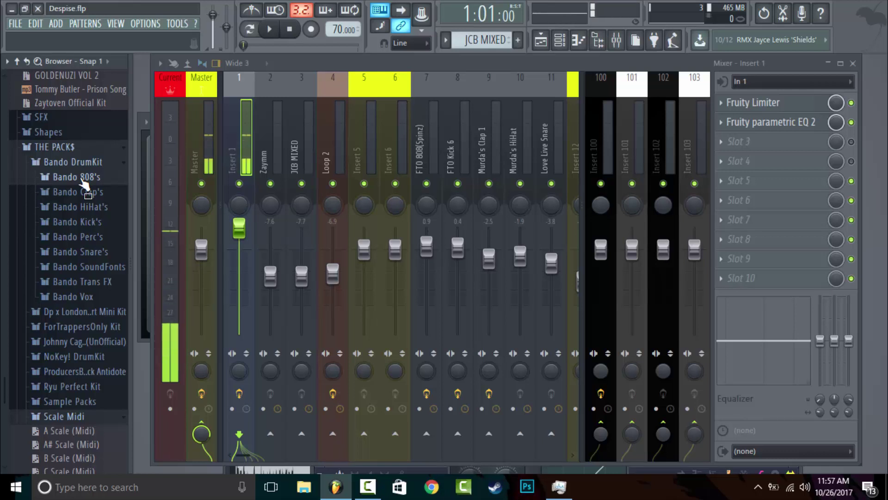
pyautogui.click(559, 42)
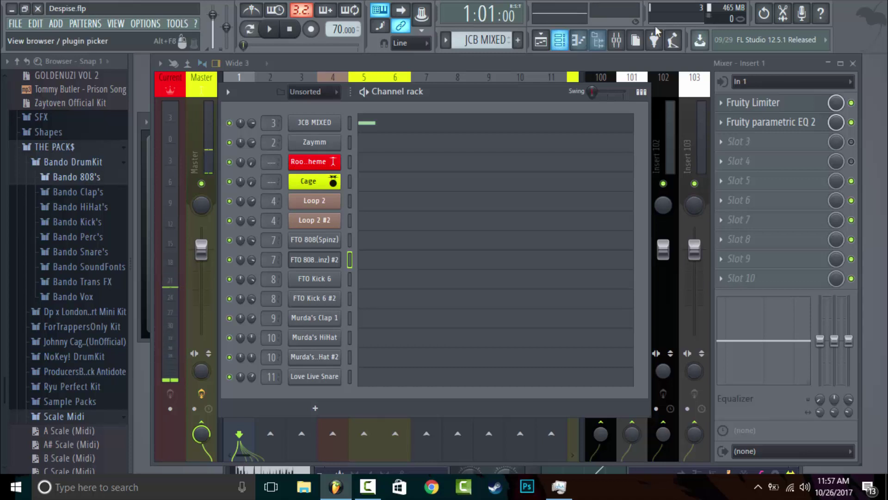
pyautogui.moveTo(531, 90); pyautogui.dragTo(537, 83)
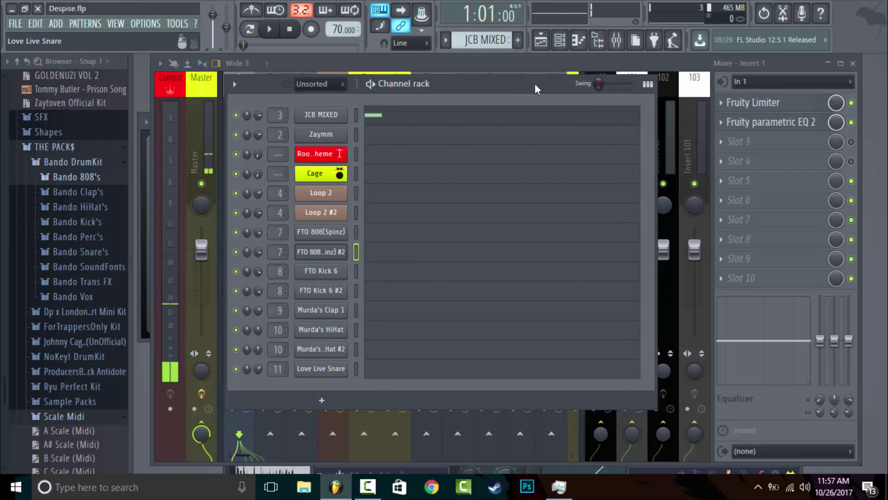
pyautogui.moveTo(534, 85); pyautogui.dragTo(534, 79)
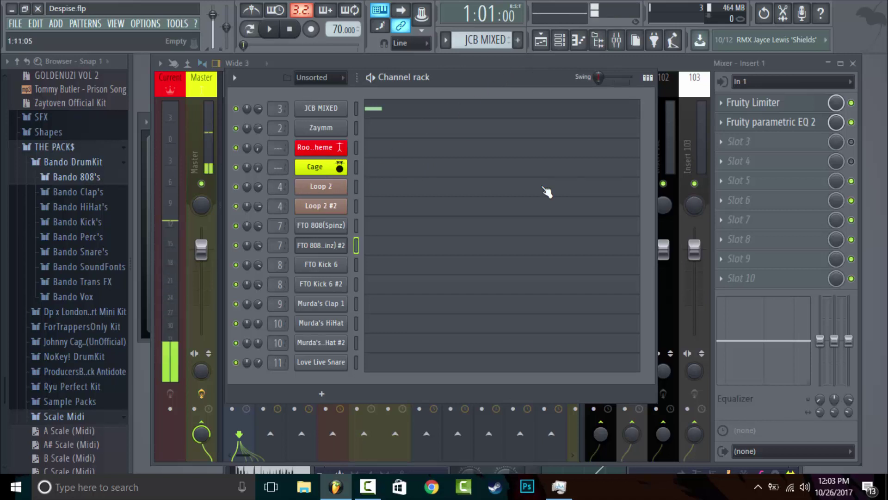
# Examine the song's full arrangement in the playlist, and close the playlist
pyautogui.click(540, 42)
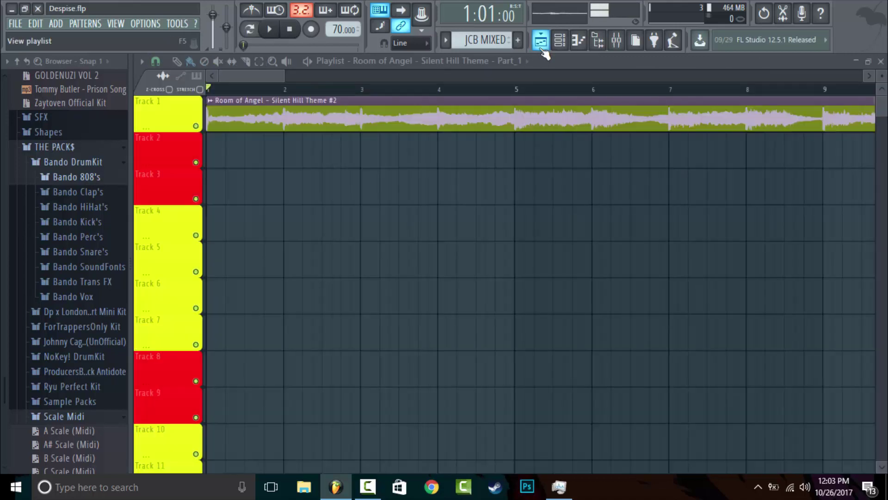
pyautogui.moveTo(281, 77); pyautogui.dragTo(696, 74)
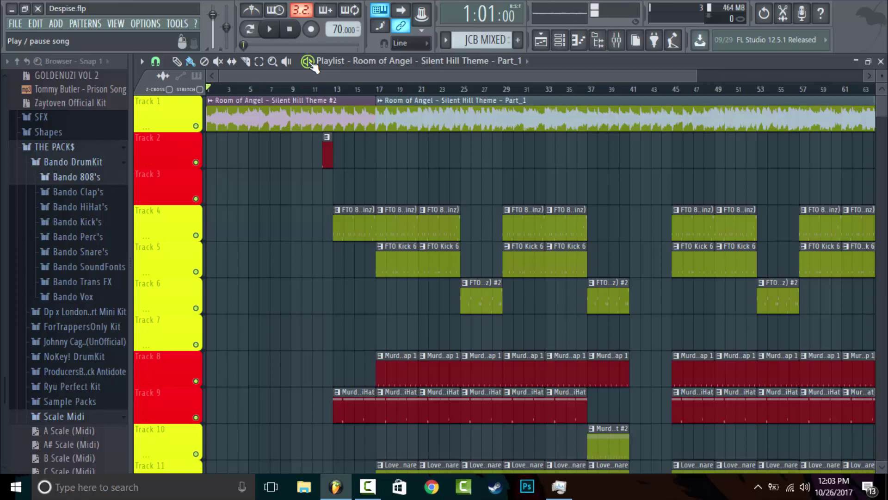
pyautogui.click(880, 62)
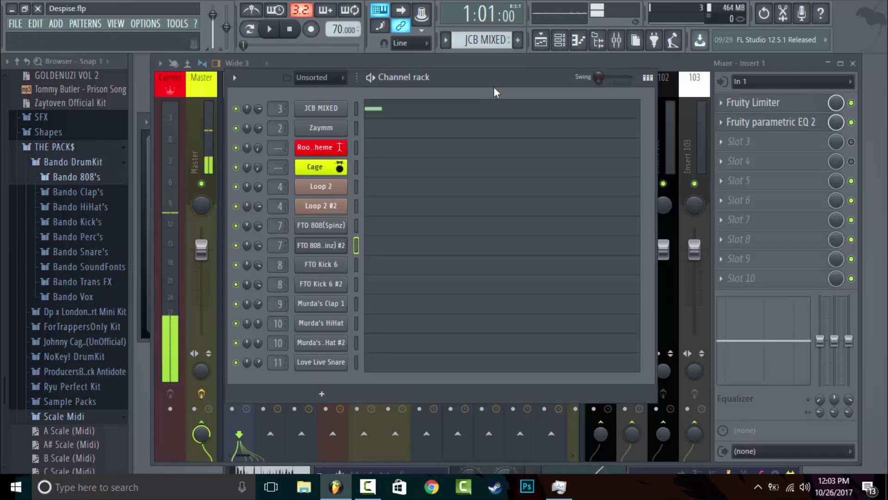
# Examine the sample settings of the Loop 2 channel and return to the mixer
pyautogui.click(335, 188)
pyautogui.click(172, 161)
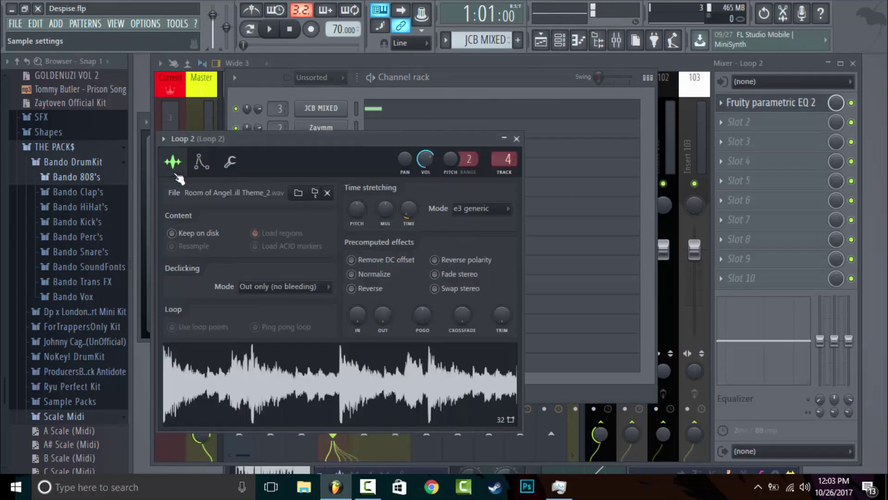
pyautogui.click(465, 66)
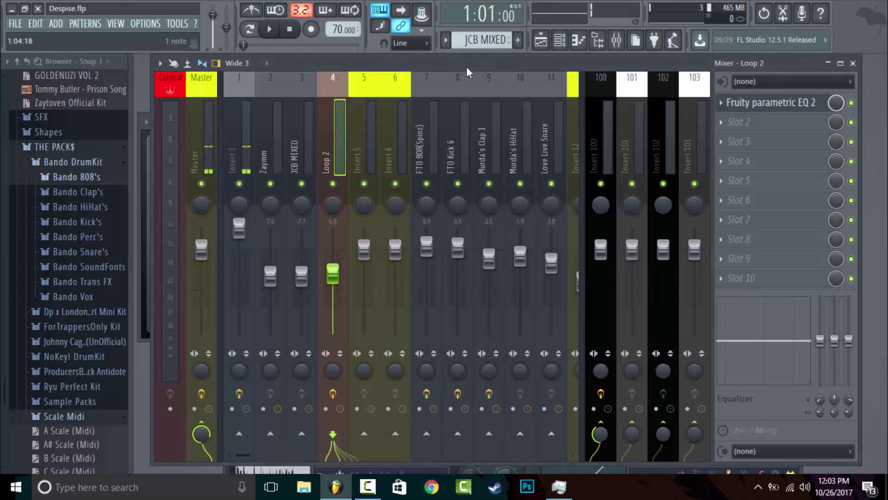
# Select the Loop 2 pattern in the channel rack and play it through before stopping playback
pyautogui.click(559, 42)
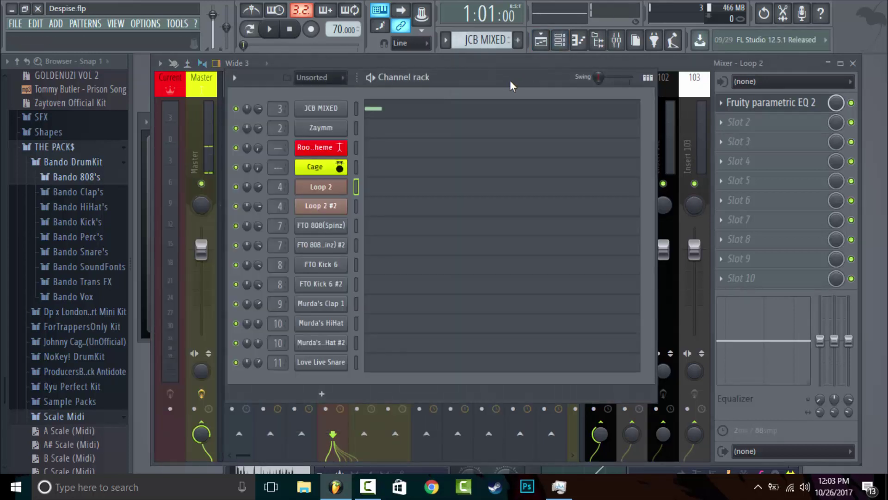
pyautogui.scroll(-3, 486, 40)
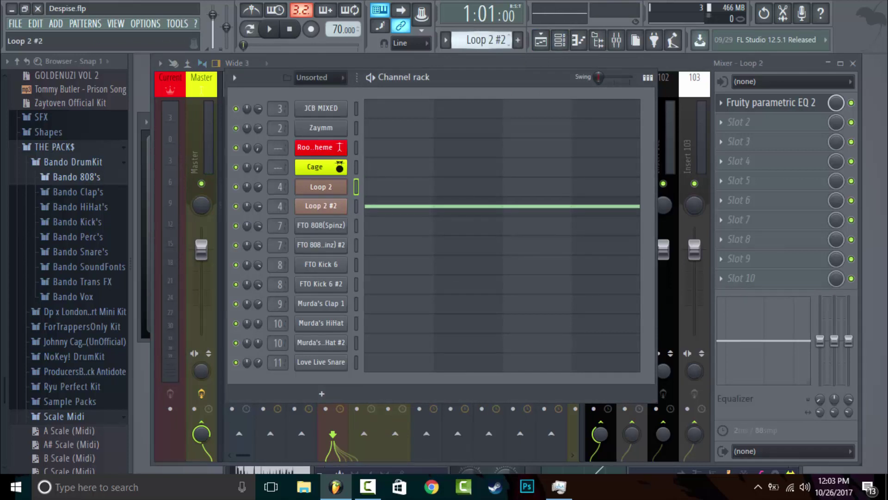
pyautogui.scroll(1, 486, 40)
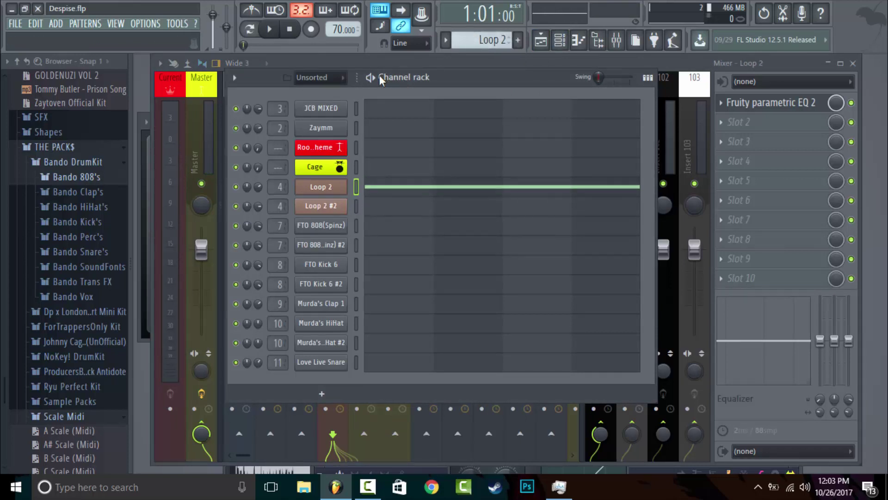
pyautogui.click(374, 78)
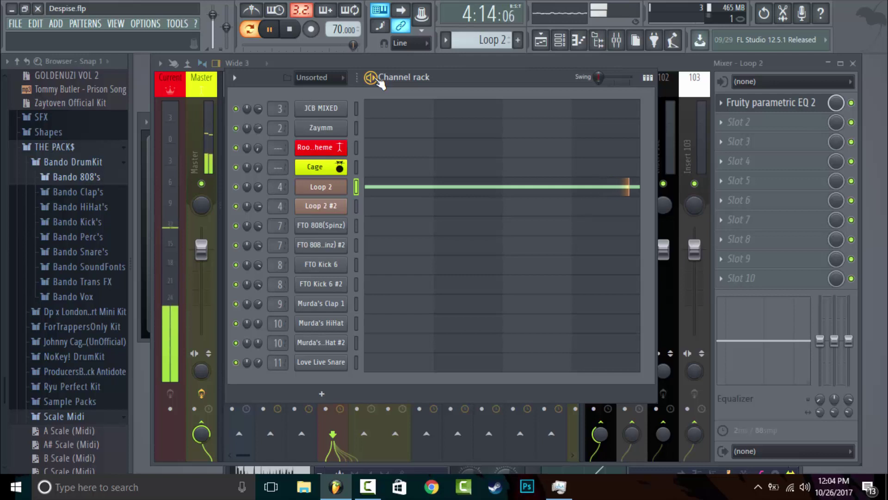
pyautogui.press('space')
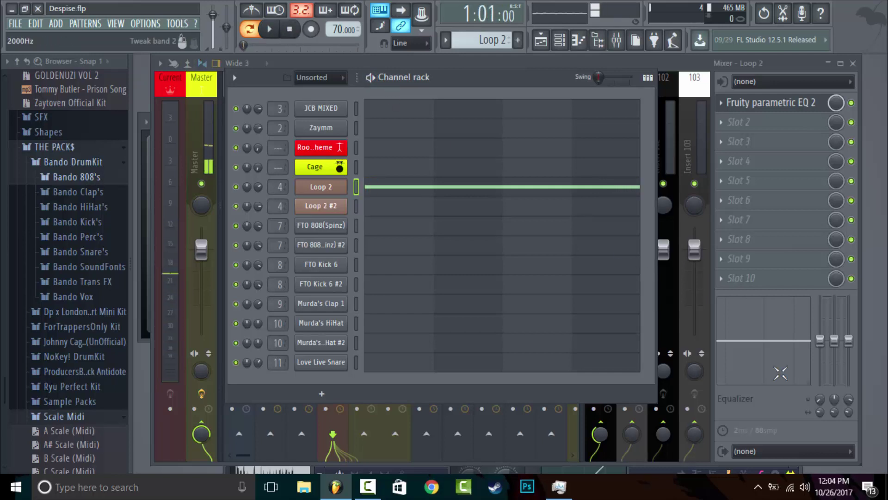
# Turn off the computer's Wi-Fi and return to the channel rack
pyautogui.click(790, 487)
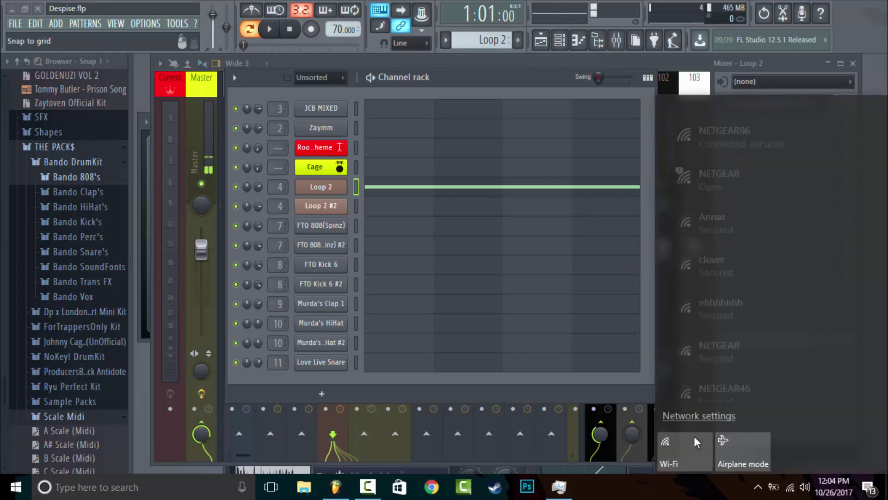
pyautogui.click(694, 438)
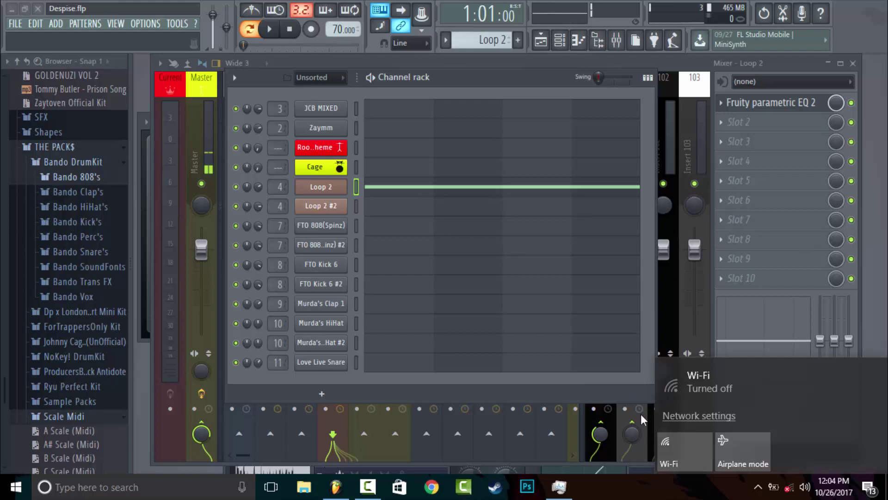
pyautogui.click(497, 85)
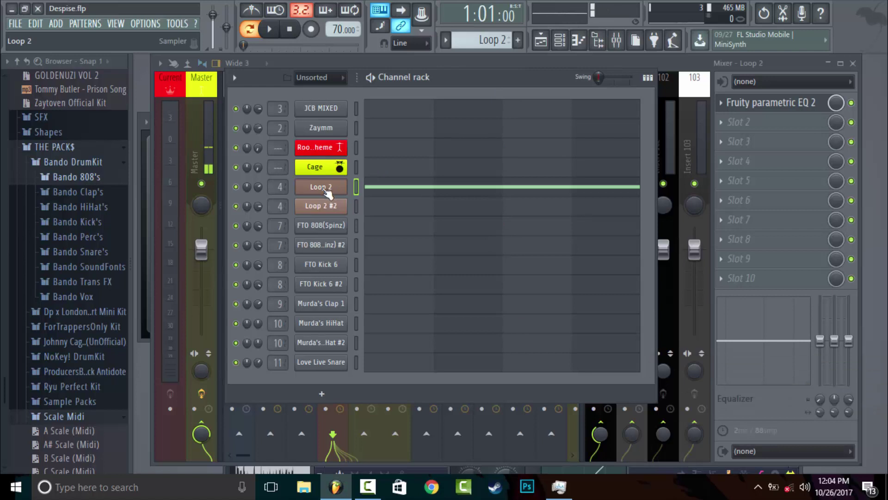
# Open the Loop 2 channel's sample for editing in Edison
pyautogui.click(341, 190)
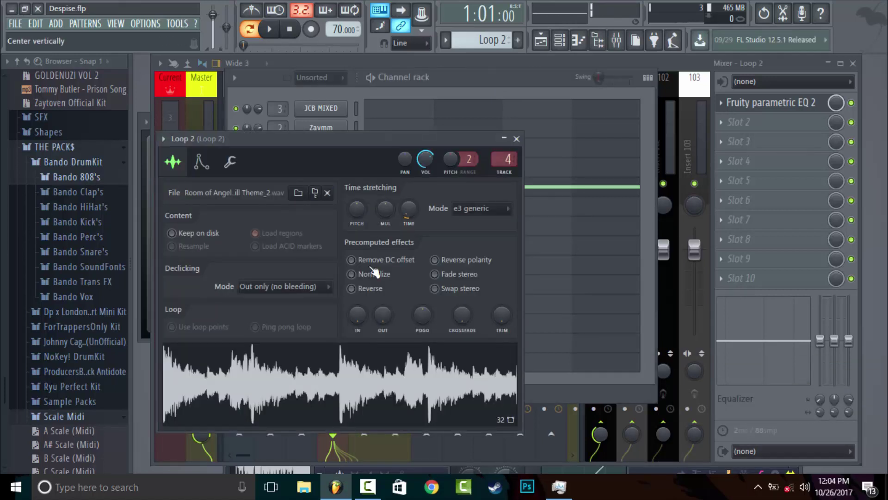
pyautogui.rightClick(280, 383)
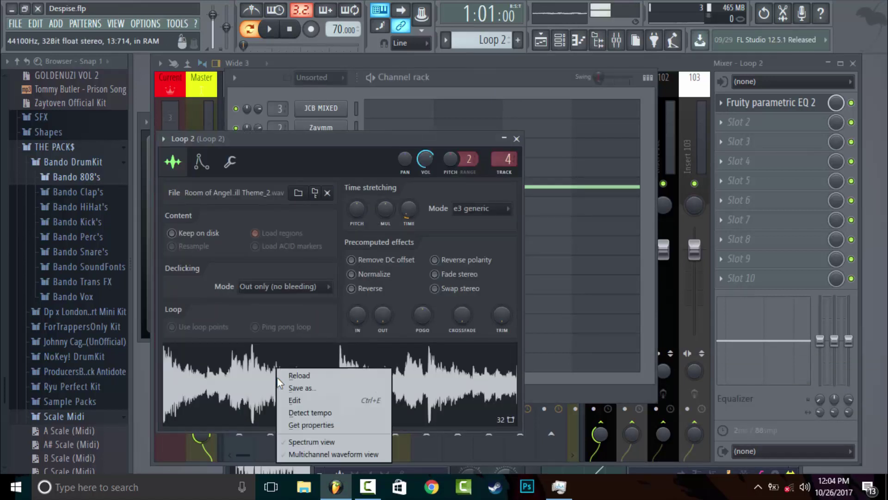
pyautogui.click(314, 398)
pyautogui.click(407, 210)
pyautogui.click(391, 211)
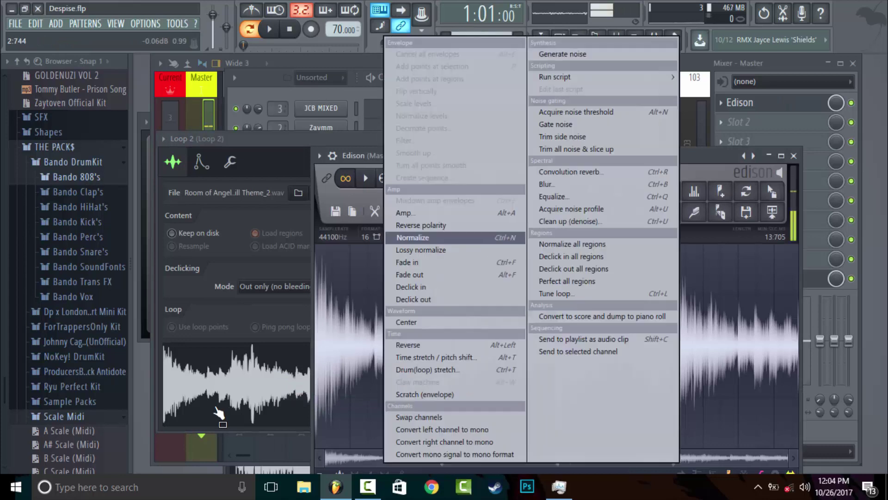
pyautogui.click(222, 373)
pyautogui.rightClick(223, 373)
pyautogui.click(270, 397)
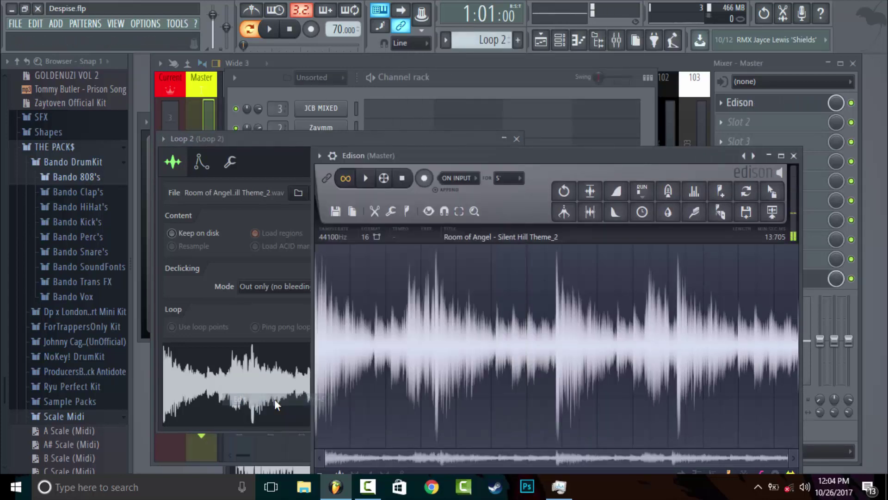
# Detect the pitch regions of the loop in Edison and zoom in on the opening section to read its note markers
pyautogui.click(407, 211)
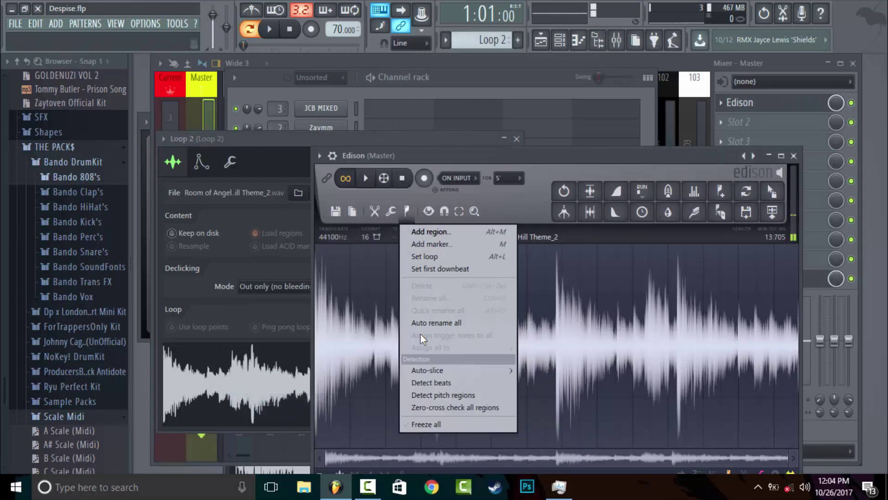
pyautogui.click(447, 395)
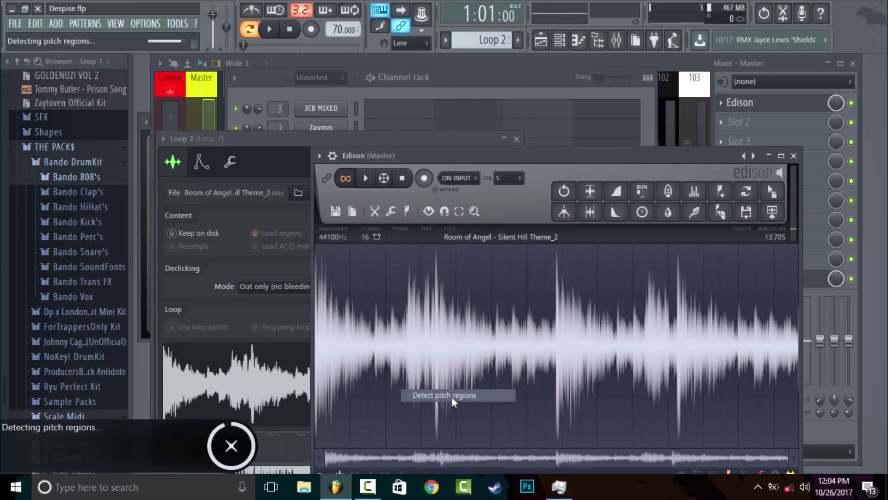
pyautogui.moveTo(786, 457); pyautogui.dragTo(363, 445)
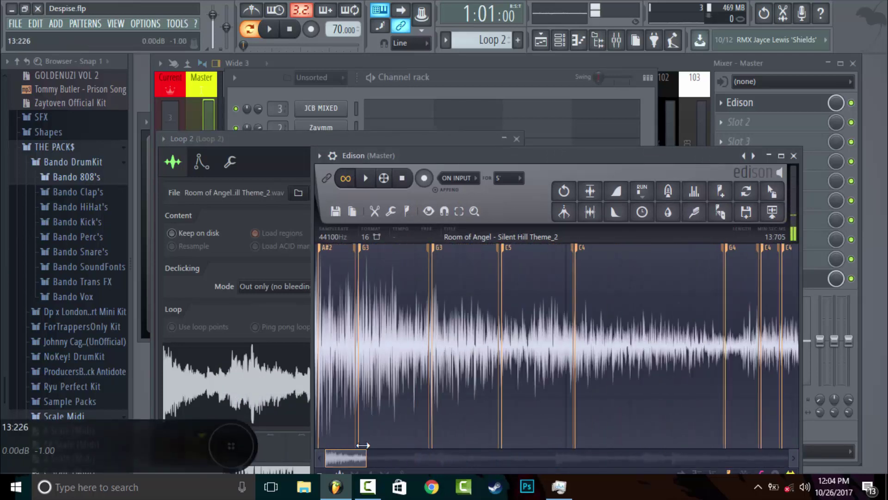
# Add the NoKey! 808 10 sample from the NoKey! DrumKit's 808's folder as a new channel above JCB MIXED
pyautogui.click(490, 81)
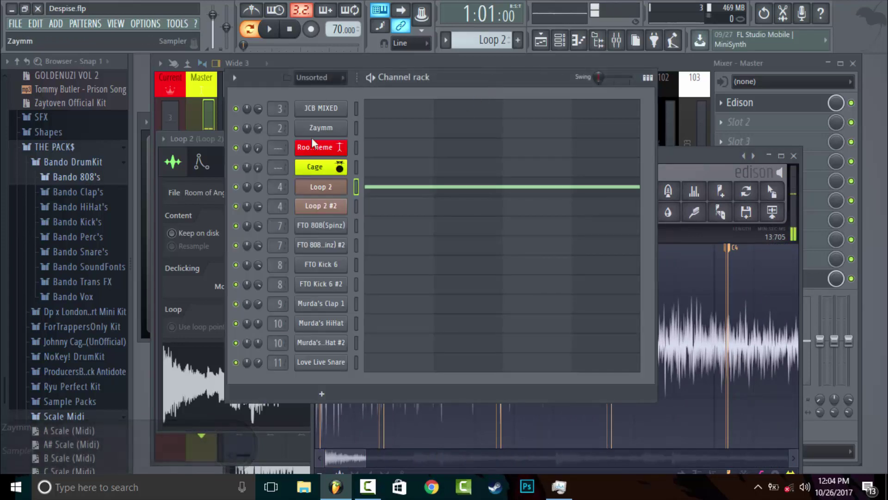
pyautogui.click(94, 177)
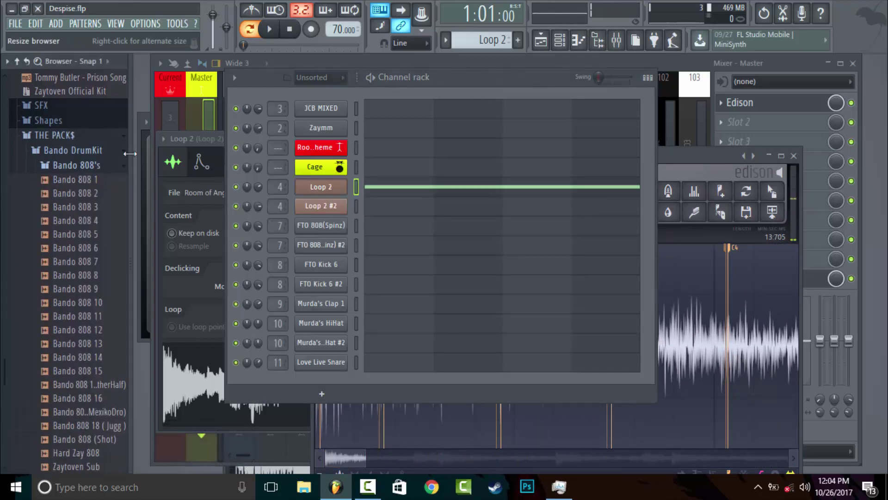
pyautogui.click(103, 156)
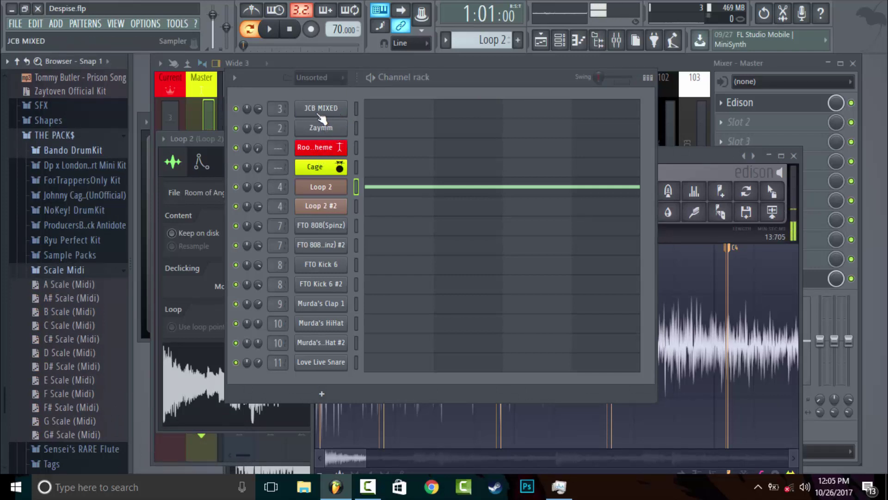
pyautogui.click(86, 211)
pyautogui.click(92, 226)
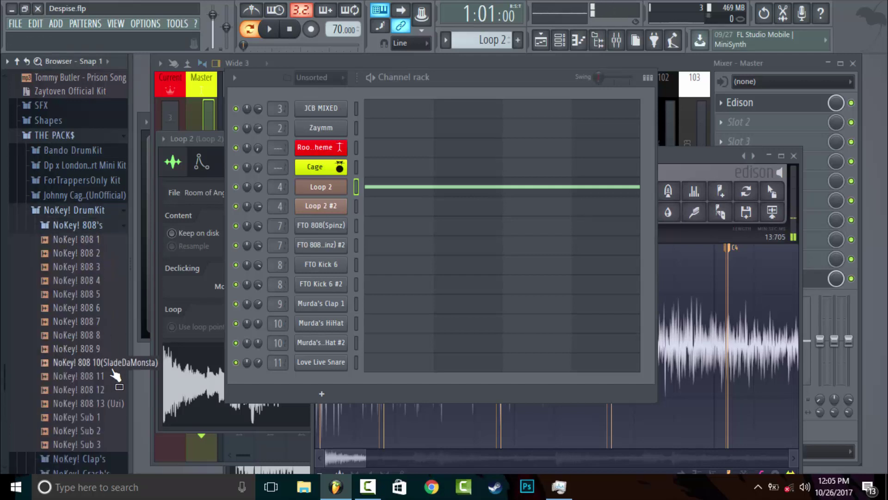
pyautogui.moveTo(116, 374); pyautogui.dragTo(259, 113)
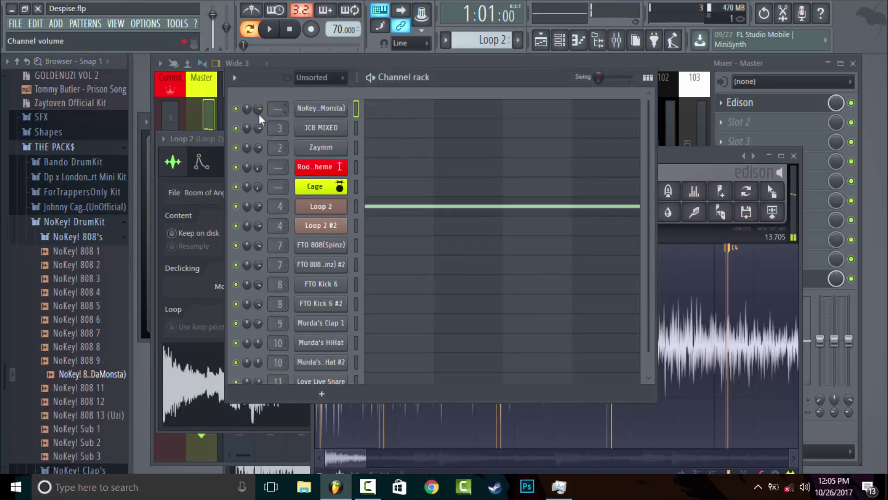
# Rename the new NoKey! 808 10 channel as Scale
pyautogui.rightClick(320, 107)
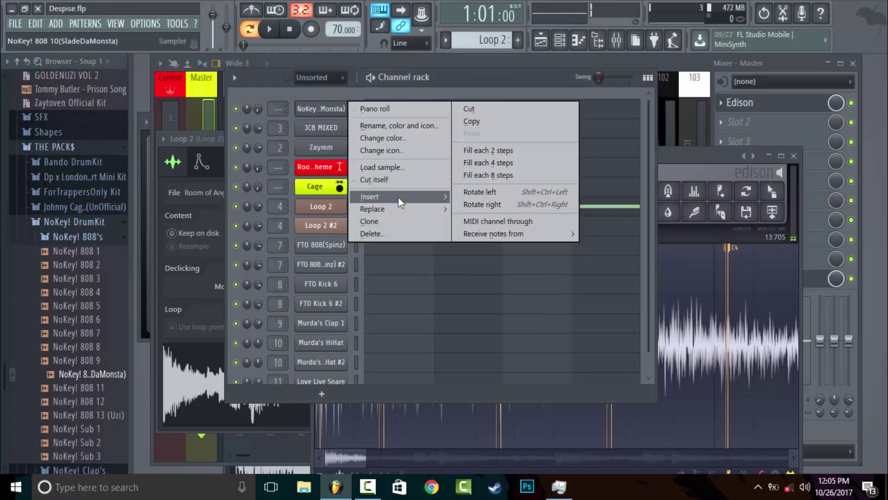
pyautogui.click(416, 127)
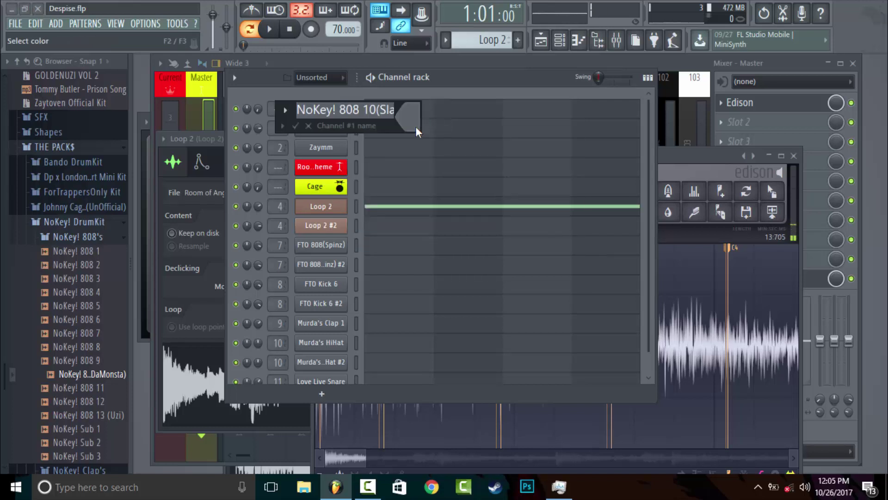
pyautogui.write('Scale')
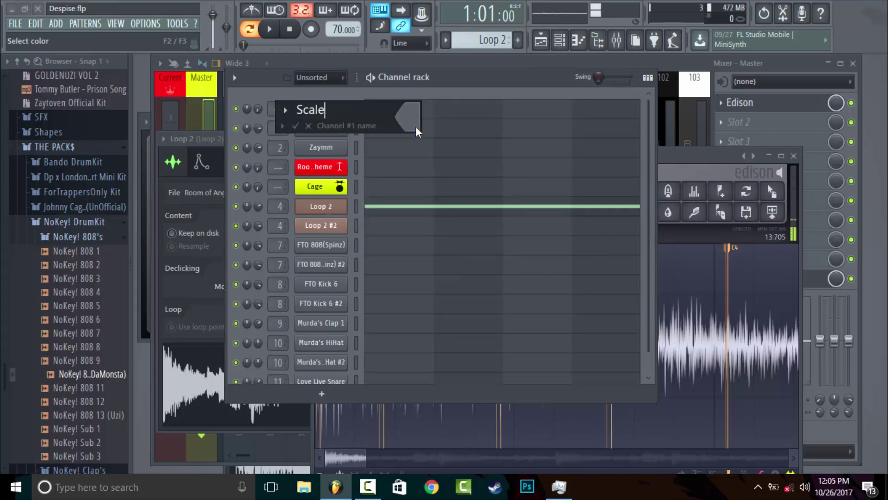
pyautogui.press('Return')
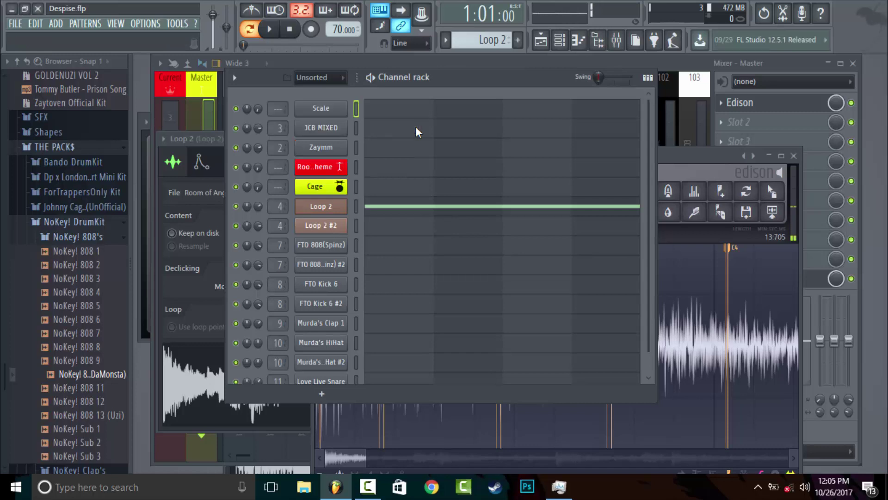
# Set the Scale channel's time stretching mode to e3 generic
pyautogui.click(318, 110)
pyautogui.click(459, 208)
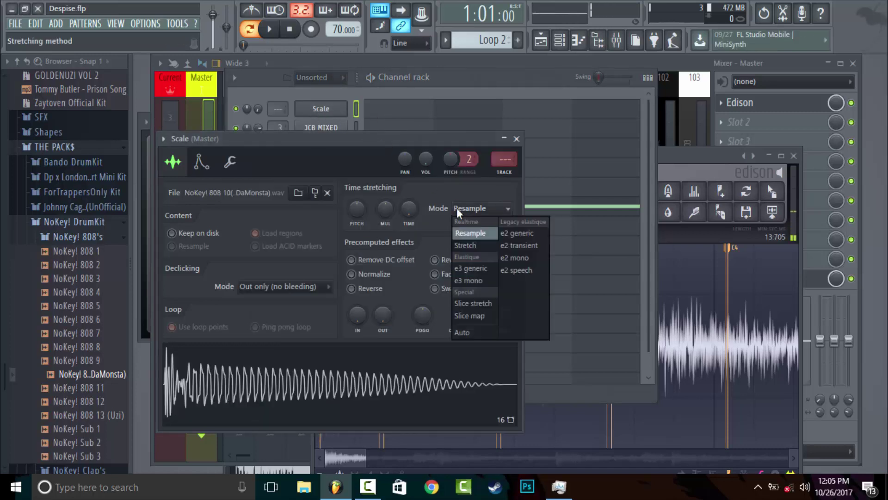
pyautogui.click(470, 268)
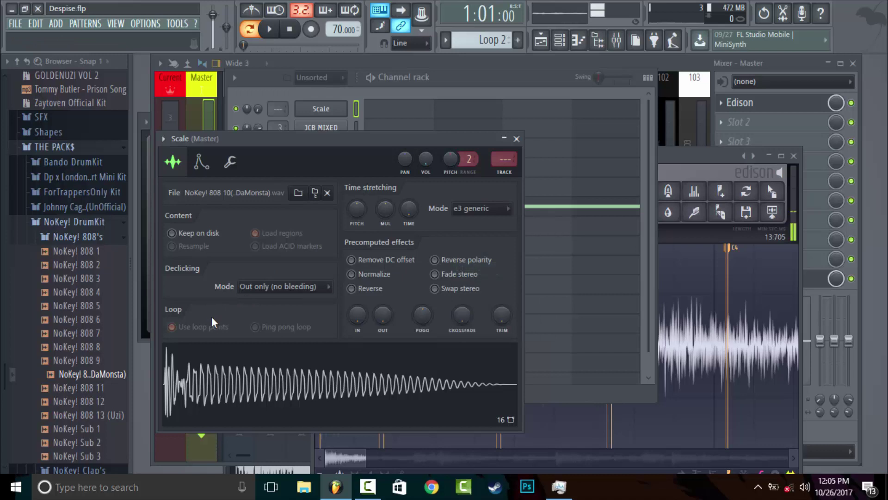
# Load the A# Scale MIDI file from the Scale Midi folder onto the Scale channel in the Loop 2 pattern
pyautogui.click(459, 74)
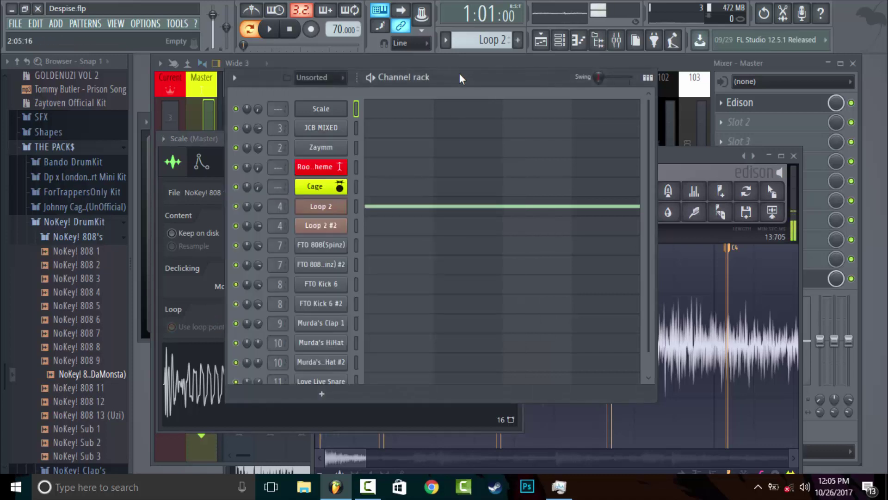
pyautogui.click(111, 236)
pyautogui.click(116, 223)
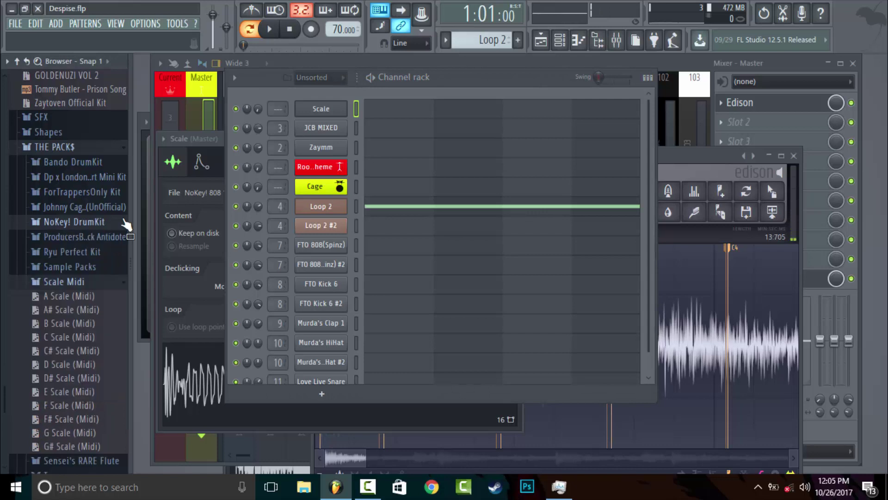
pyautogui.click(329, 113)
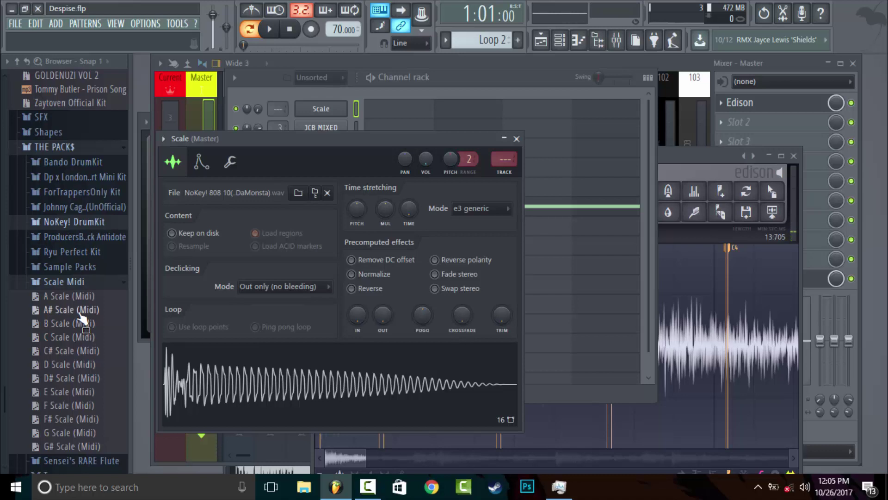
pyautogui.moveTo(80, 314); pyautogui.dragTo(326, 104)
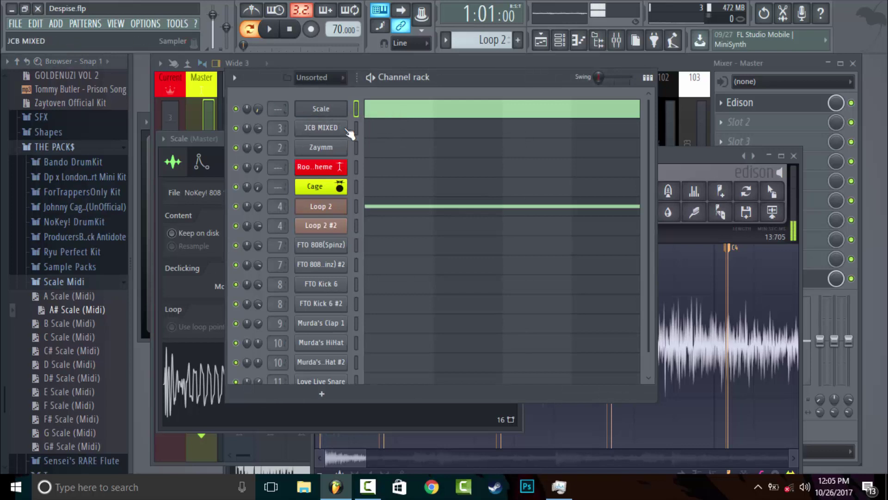
# Switch from the Loop 2 pattern to the FTO 808(Spinz) pattern and inspect its 808 notes in the piano roll
pyautogui.click(409, 211)
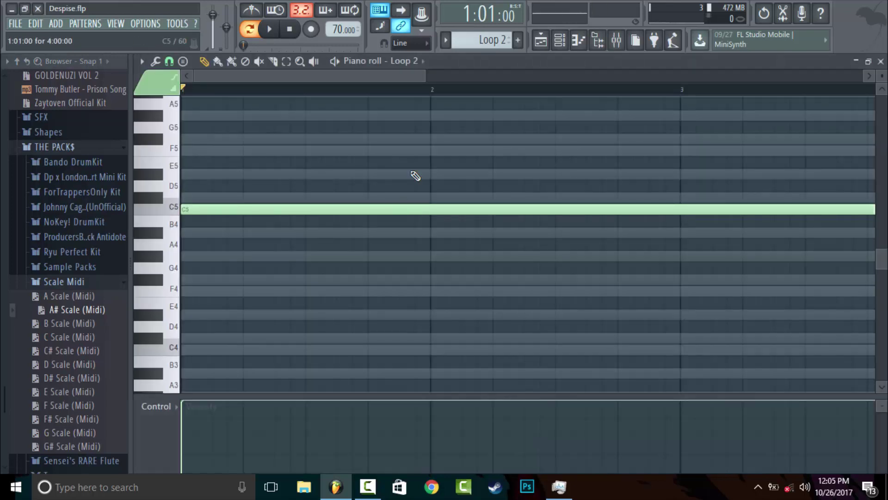
pyautogui.click(407, 60)
pyautogui.click(434, 207)
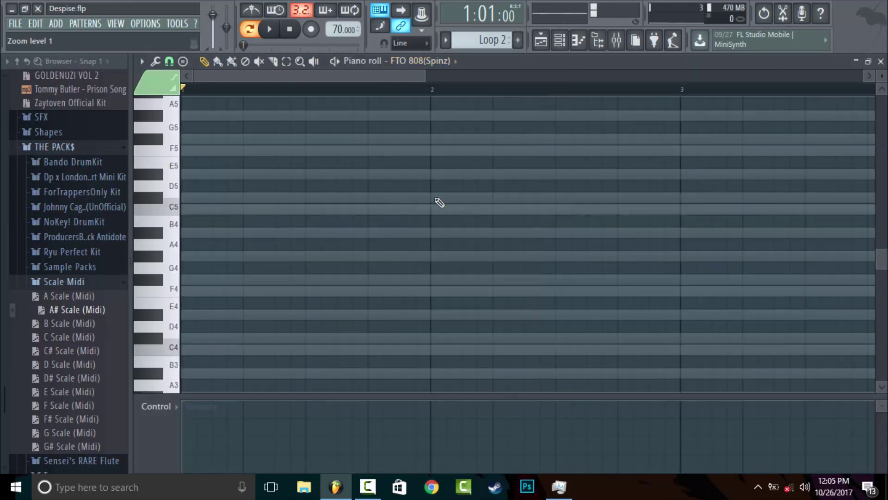
pyautogui.moveTo(880, 261); pyautogui.dragTo(879, 204)
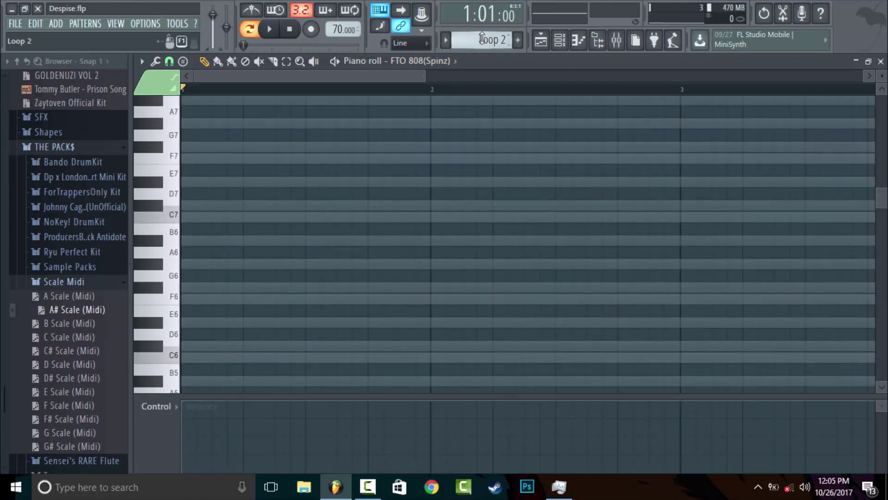
pyautogui.press('KP_Add')
pyautogui.press('KP_Subtract')
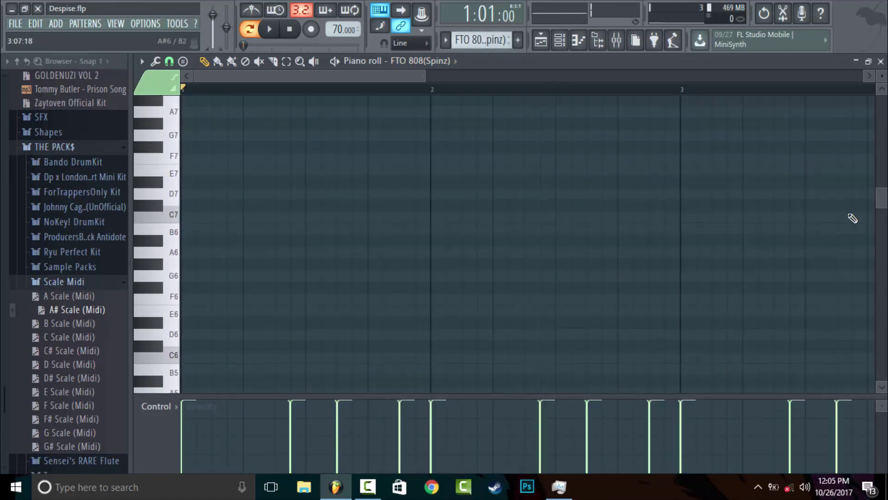
pyautogui.moveTo(878, 199); pyautogui.dragTo(885, 258)
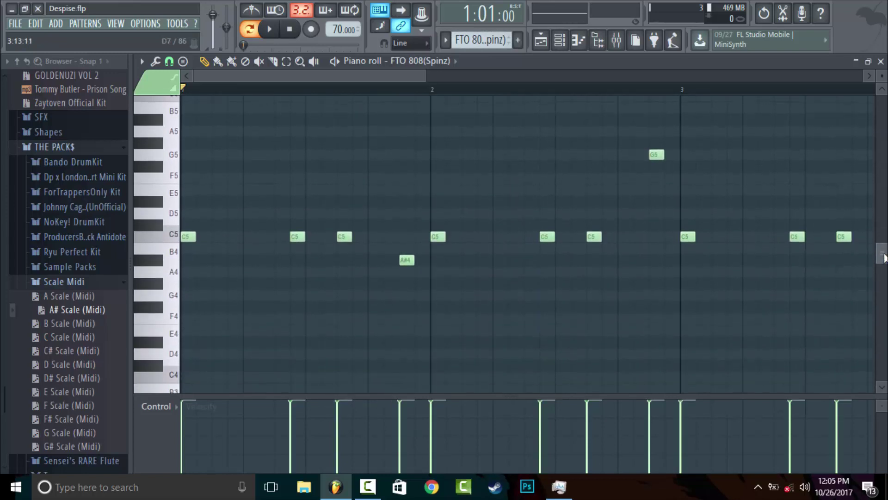
pyautogui.click(881, 61)
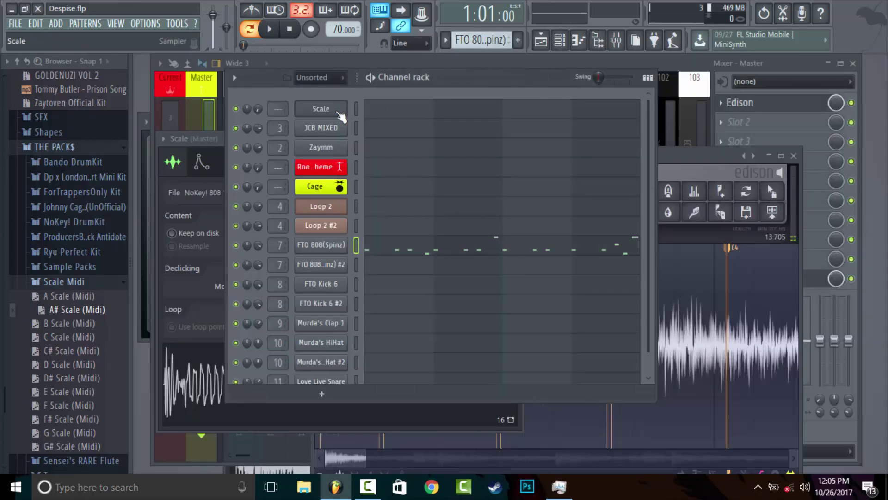
# Load the A# Scale MIDI file onto the Scale channel in the FTO 808(Spinz) pattern and show all four bars of 808 notes over it
pyautogui.moveTo(69, 310); pyautogui.dragTo(323, 107)
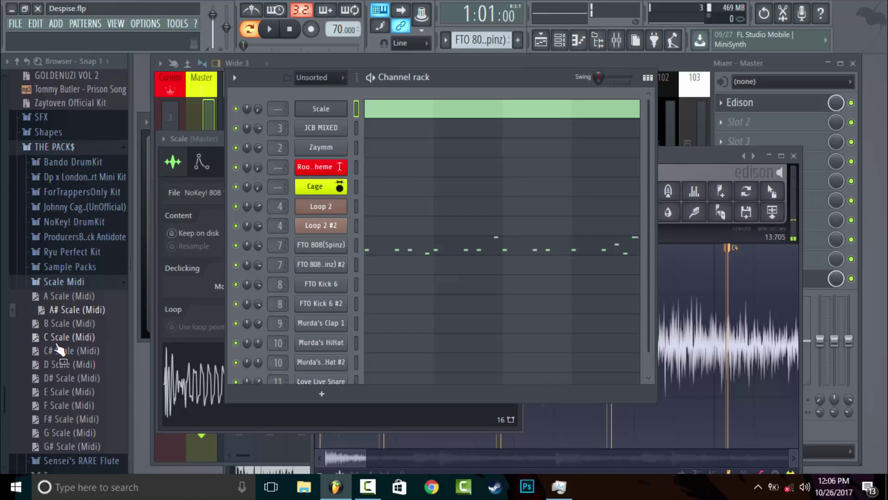
pyautogui.moveTo(59, 350); pyautogui.dragTo(482, 238)
pyautogui.click(477, 254)
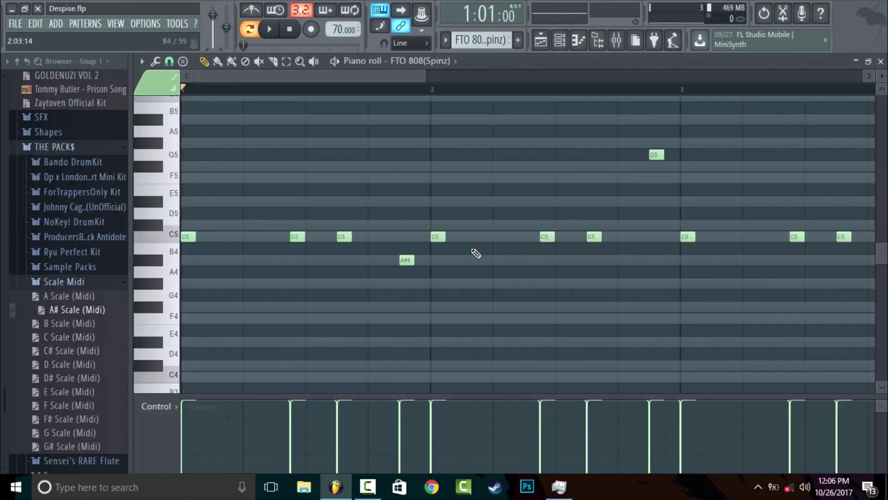
pyautogui.scroll(-4, 439, 93)
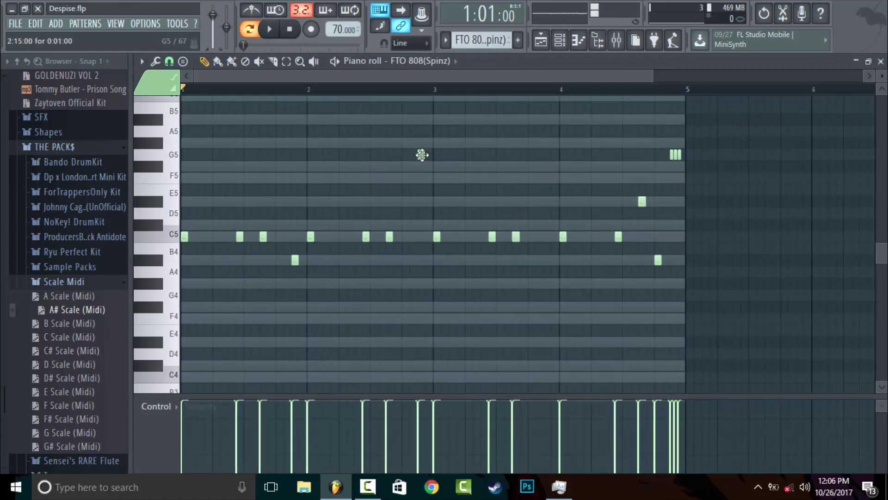
# Play the FTO 808(Spinz) notes briefly from the G5 note at the end of bar 2 and close the piano roll
pyautogui.click(420, 89)
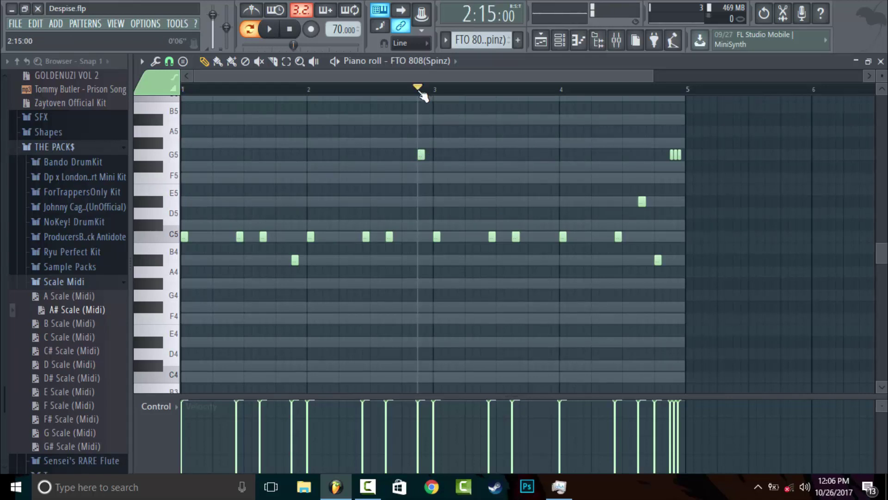
pyautogui.press('space')
pyautogui.press('space')
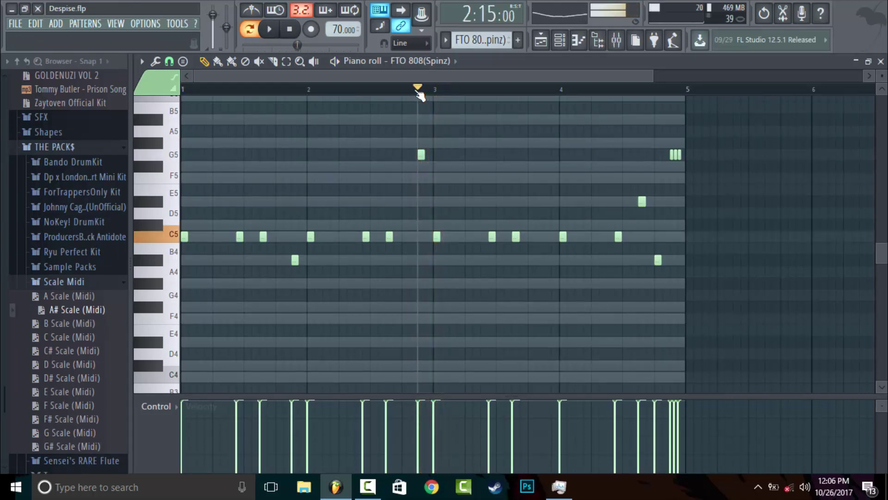
pyautogui.click(290, 31)
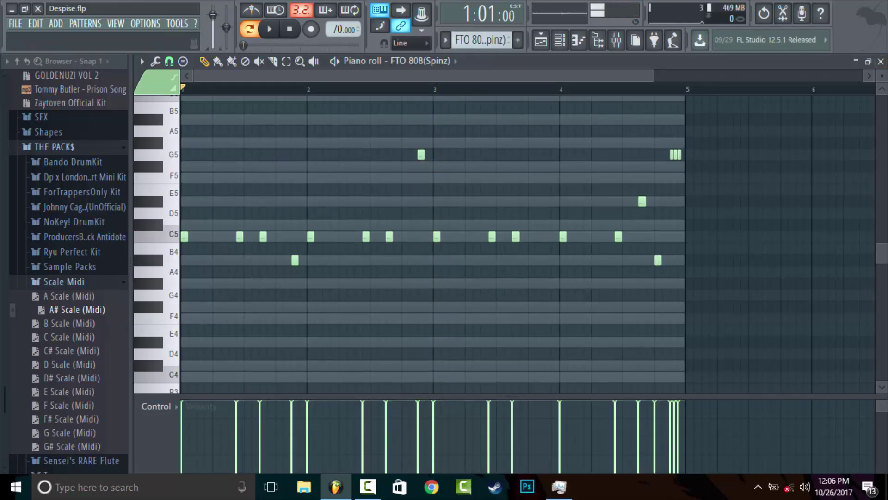
pyautogui.click(881, 62)
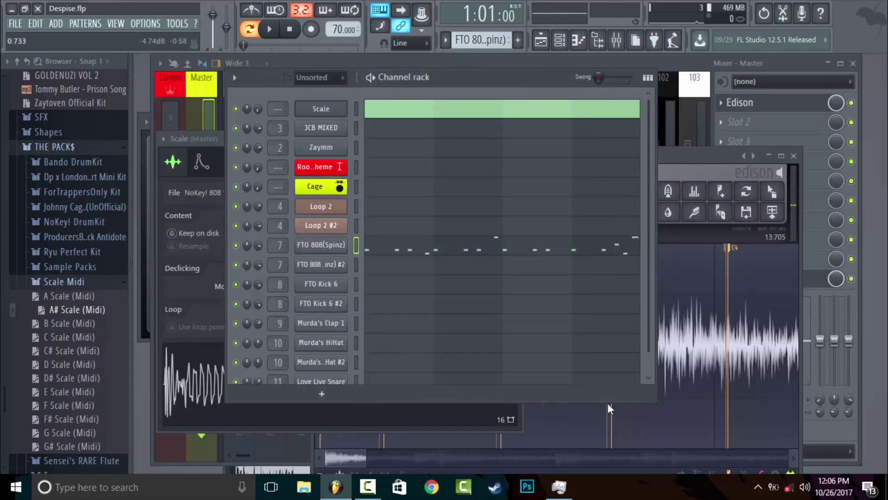
# Lengthen and reposition the channel rack to show every channel, and play the Loop 2 #2 pattern
pyautogui.moveTo(608, 401); pyautogui.dragTo(609, 444)
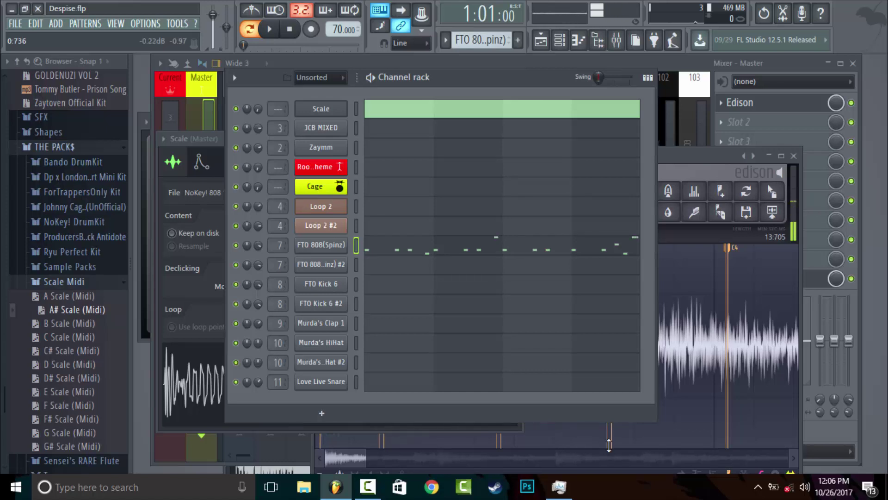
pyautogui.moveTo(471, 73); pyautogui.dragTo(480, 67)
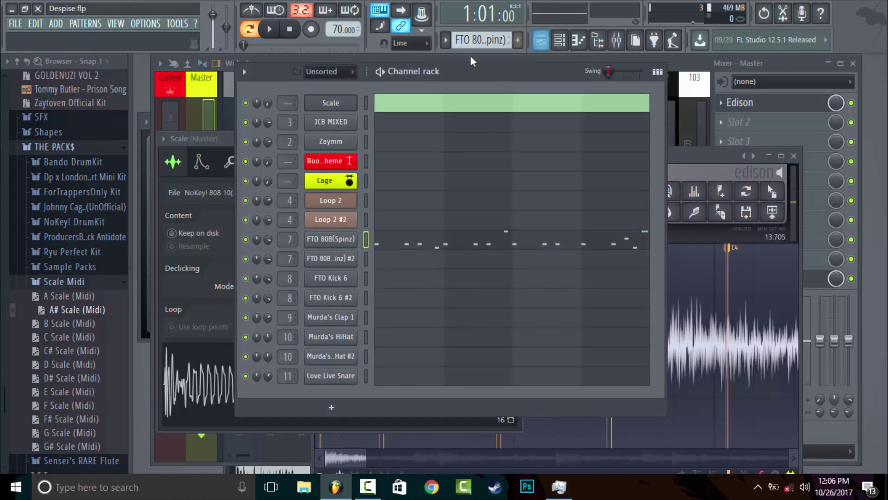
pyautogui.scroll(-1, 486, 40)
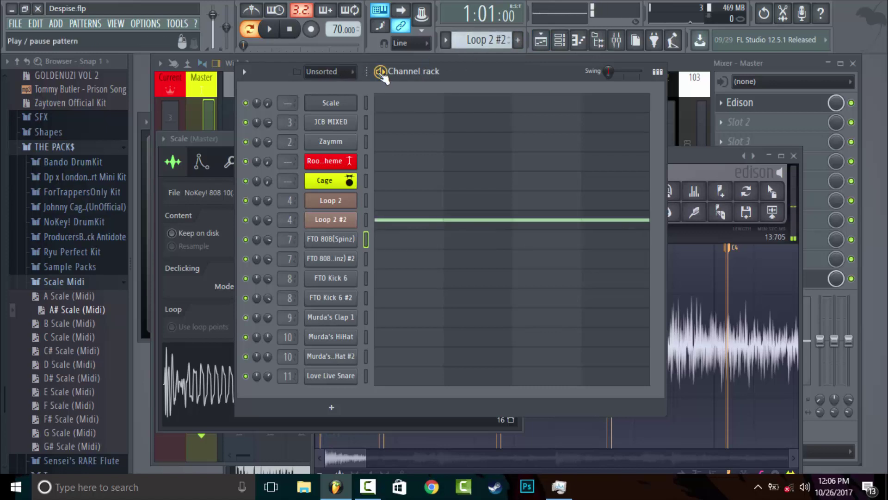
pyautogui.press('space')
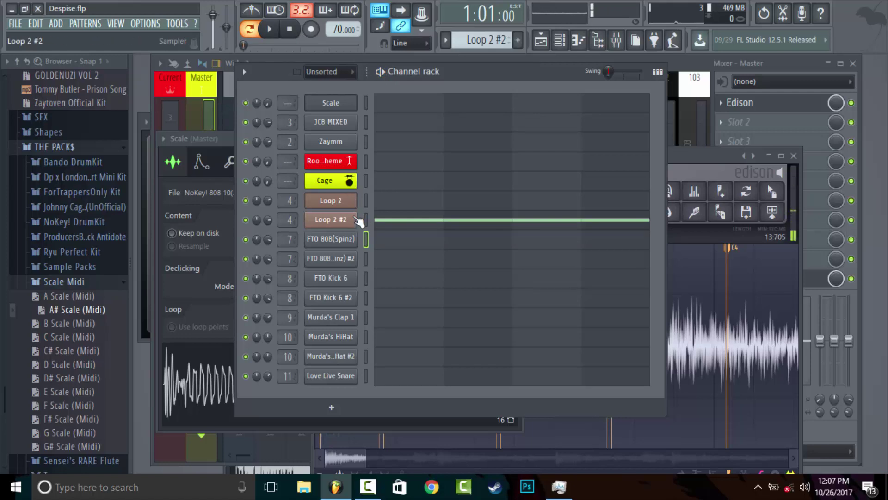
# Inspect the effects on the Loop 2 mixer track and return to the channel rack
pyautogui.click(616, 41)
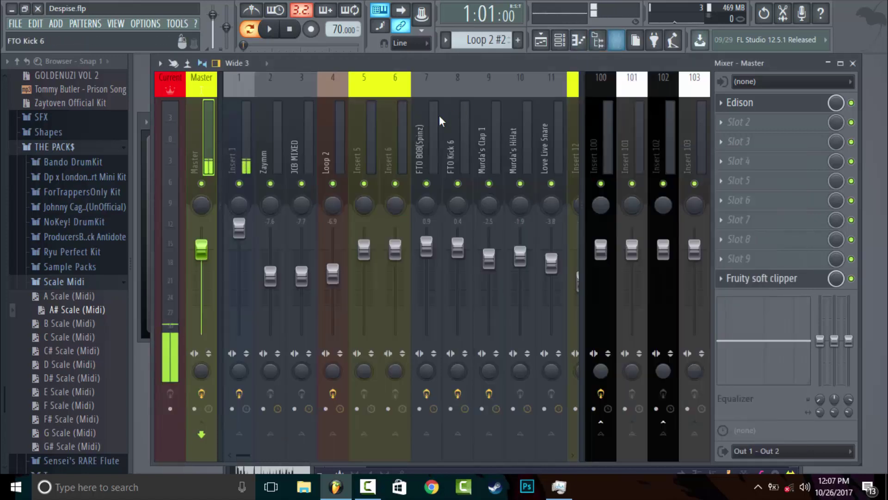
pyautogui.click(333, 143)
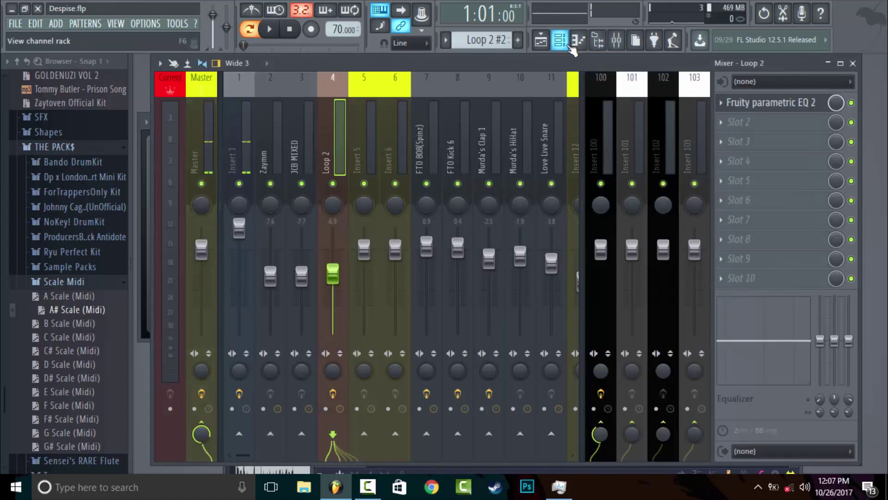
pyautogui.click(568, 46)
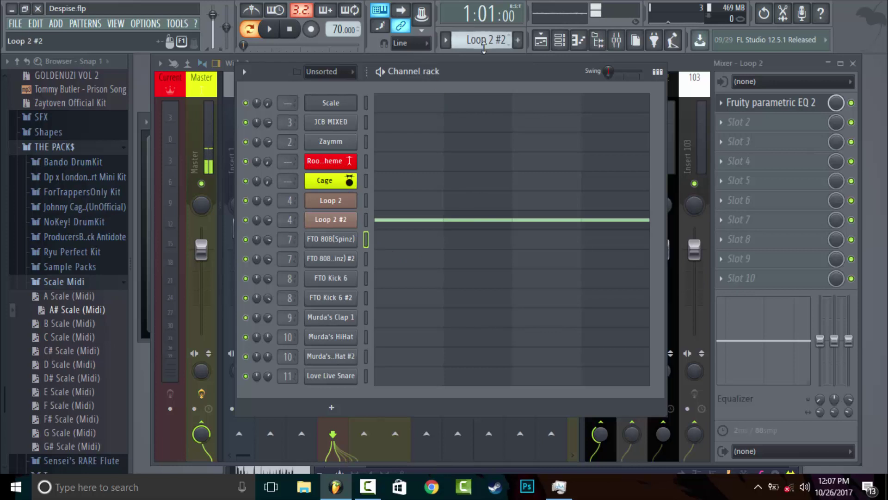
# Play the FTO 808(Spinz) pattern and examine its 808 notes against the scale in the piano roll
pyautogui.scroll(-1, 481, 40)
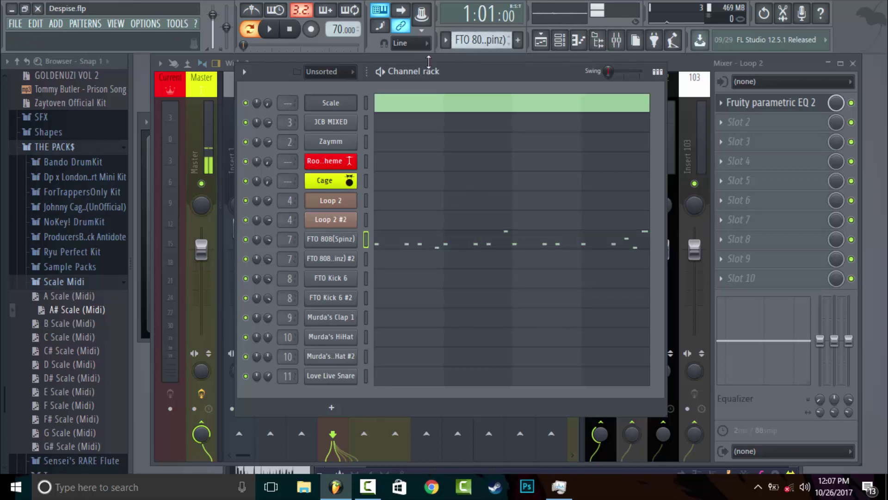
pyautogui.press('space')
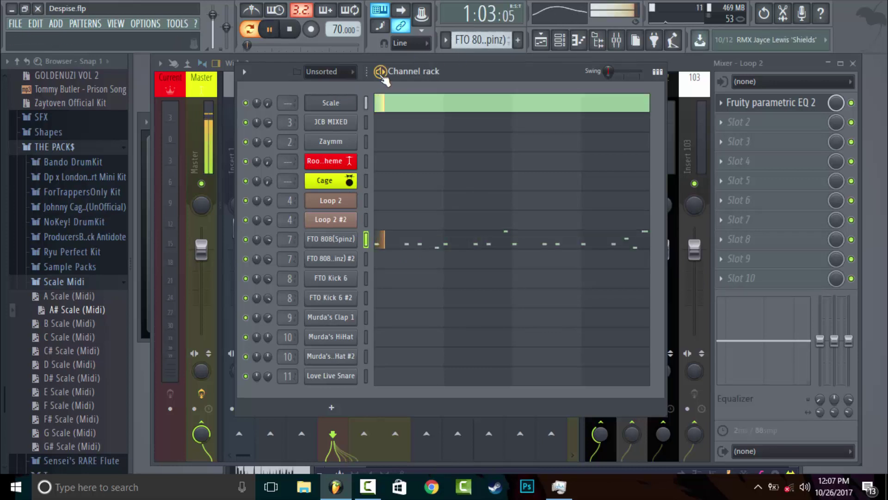
pyautogui.click(391, 236)
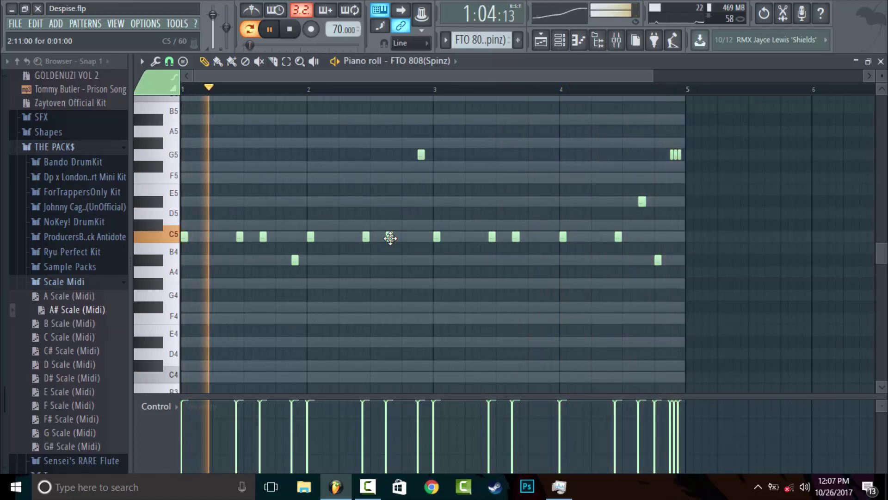
pyautogui.press('space')
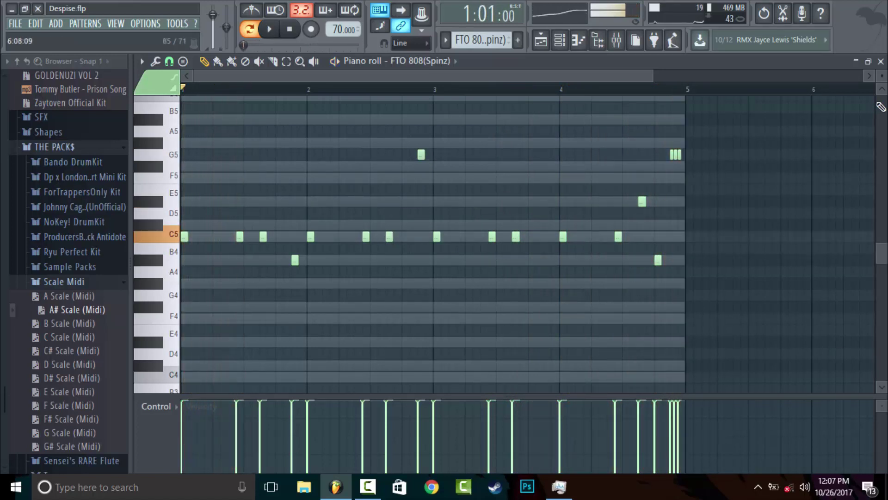
pyautogui.click(881, 62)
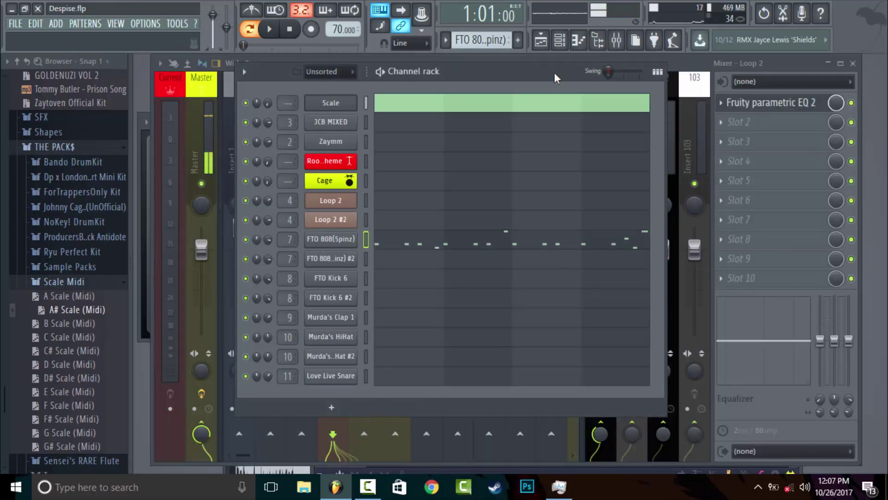
# Play the FTO 808(Spinz) #2 pattern and examine the FTO 808(Spinz) #2 channel's notes in the piano roll
pyautogui.scroll(-1, 479, 41)
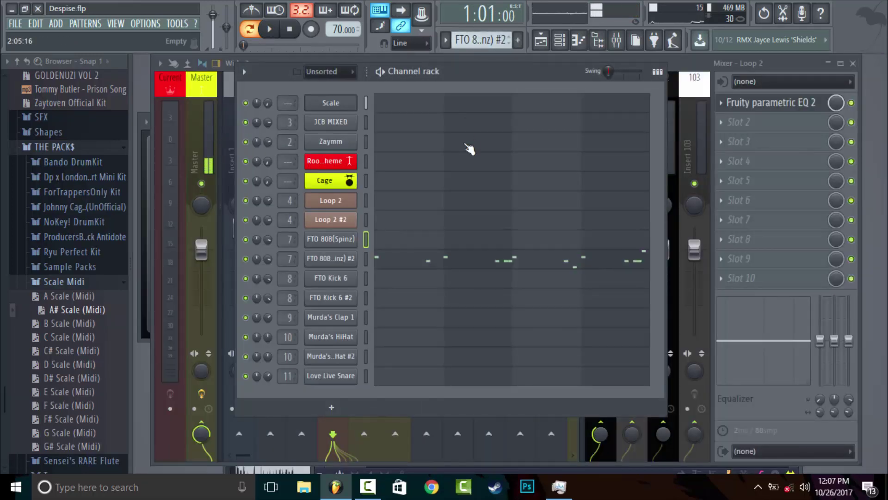
pyautogui.press('space')
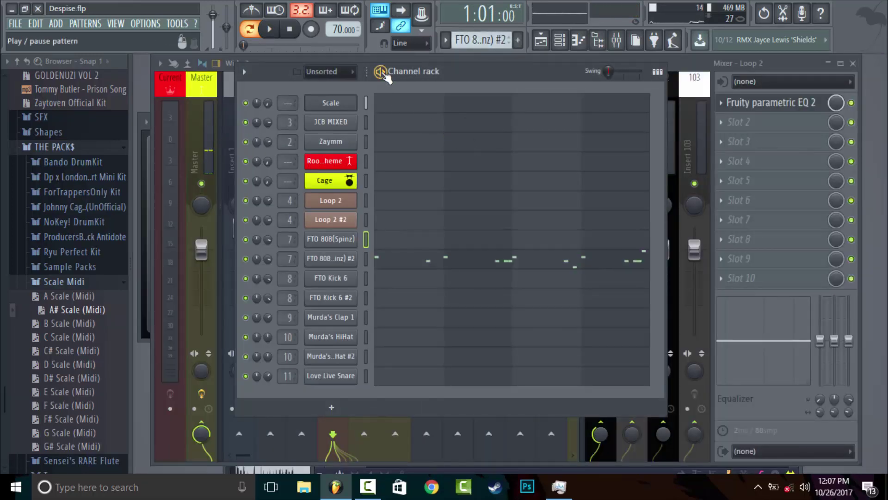
pyautogui.click(453, 251)
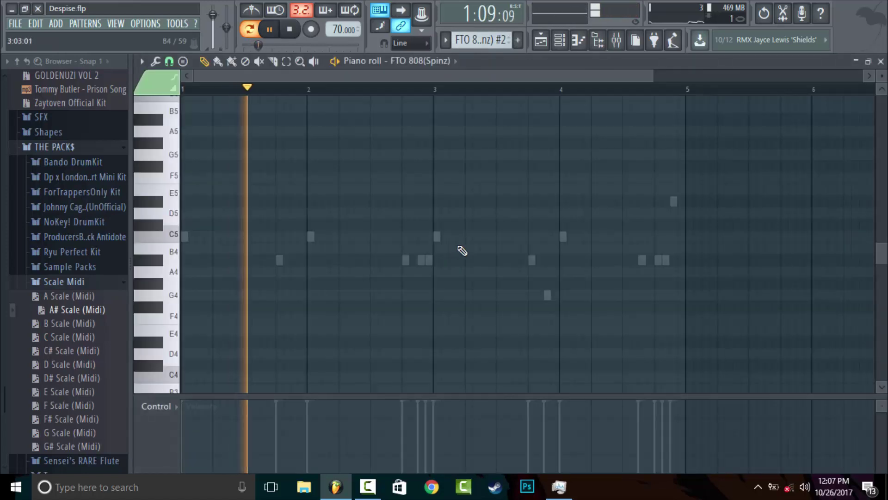
pyautogui.click(454, 61)
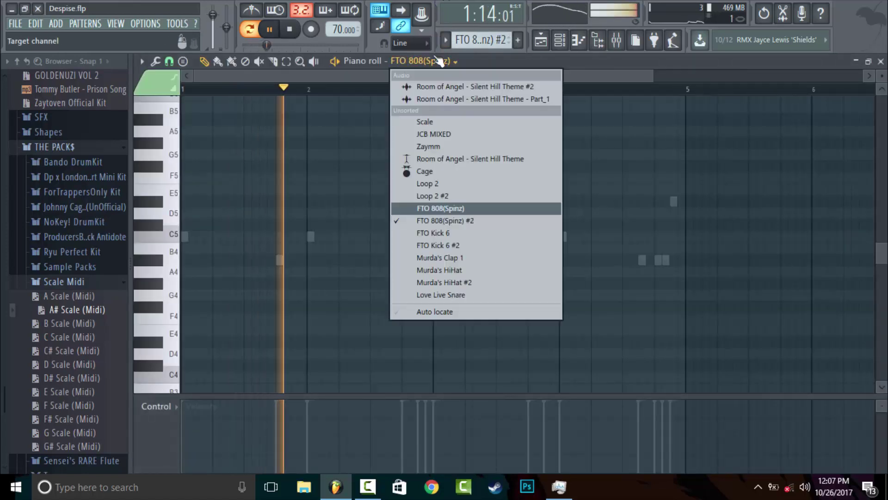
pyautogui.click(459, 221)
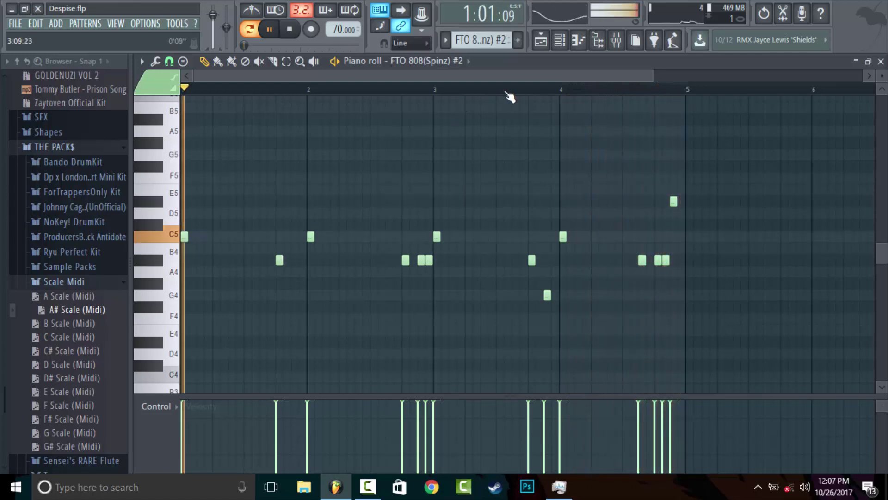
pyautogui.press('space')
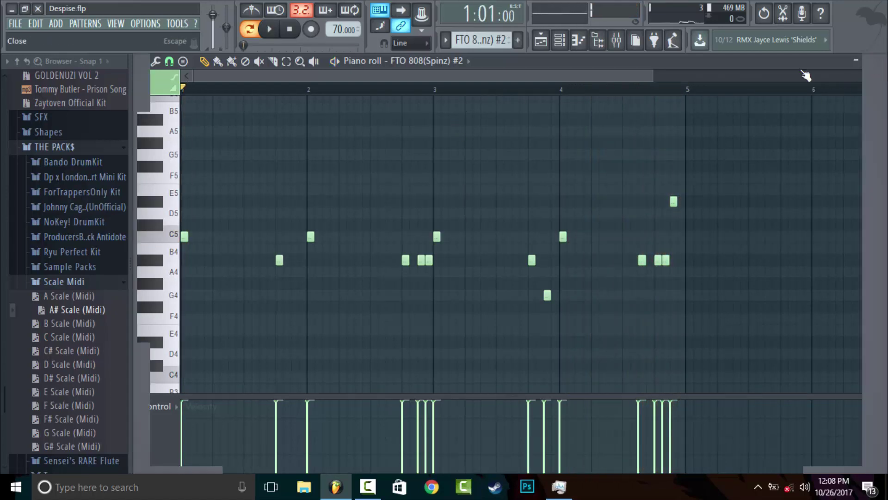
# Close the piano roll and select bars 73 to 89 on the playlist timeline in the empty area after the arrangement
pyautogui.click(880, 62)
pyautogui.click(540, 42)
pyautogui.moveTo(470, 75); pyautogui.dragTo(723, 82)
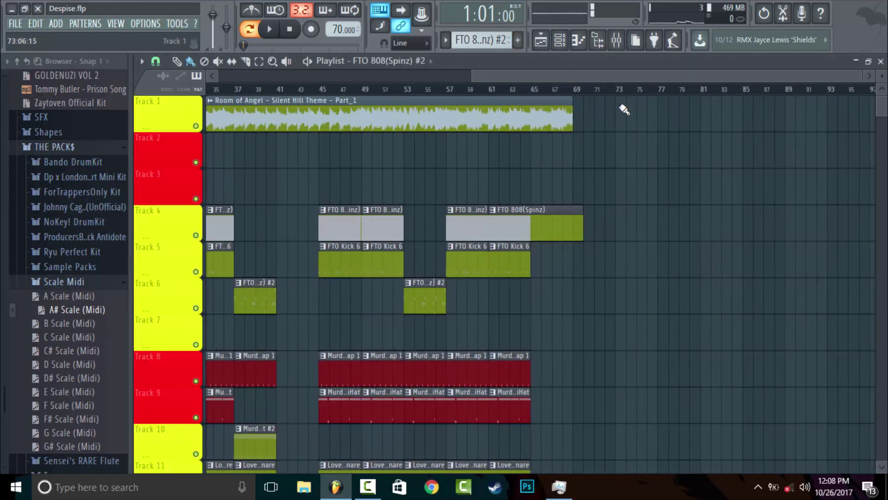
pyautogui.moveTo(622, 95); pyautogui.dragTo(787, 98)
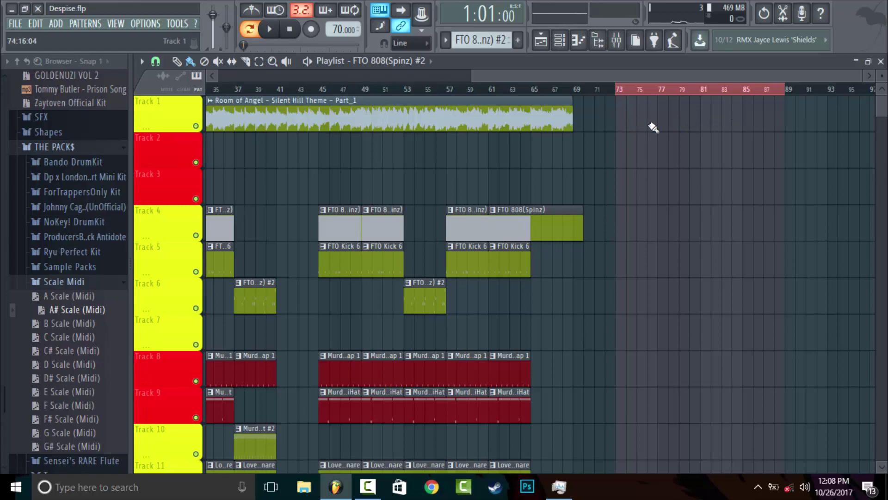
# Place two Loop 2 clips on Track 1 at bars 73 and 77, and two Loop 2 #2 clips on Track 2 at bars 81 and 85
pyautogui.click(400, 61)
pyautogui.click(423, 159)
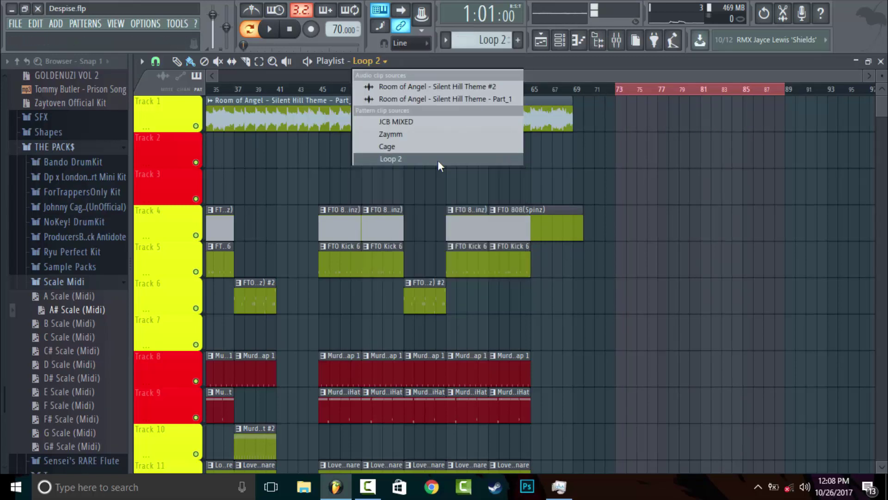
pyautogui.click(619, 129)
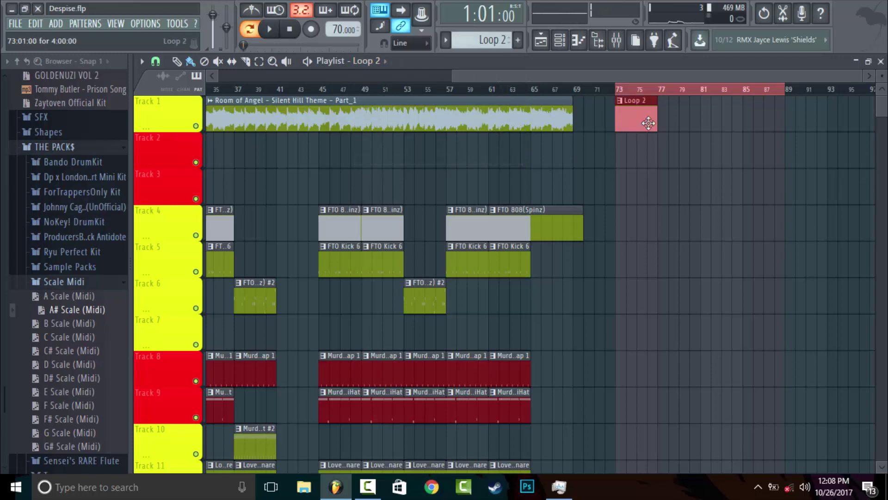
pyautogui.click(664, 124)
pyautogui.click(385, 61)
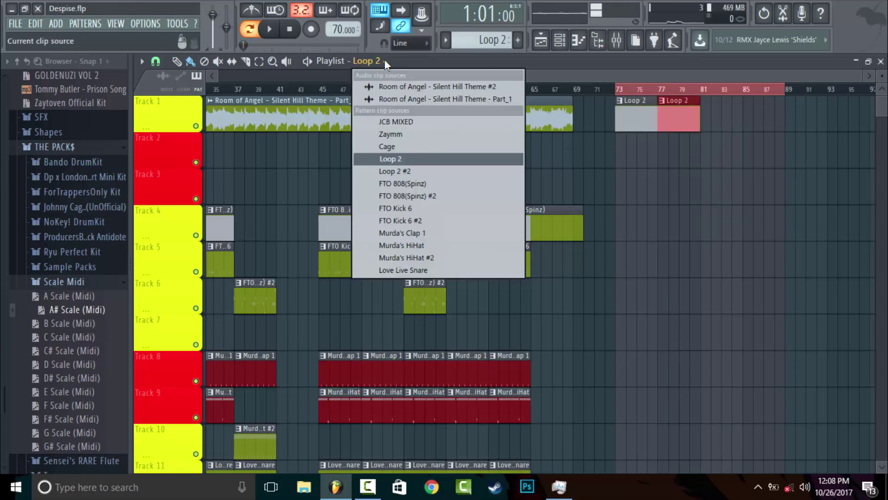
pyautogui.click(417, 173)
pyautogui.click(709, 153)
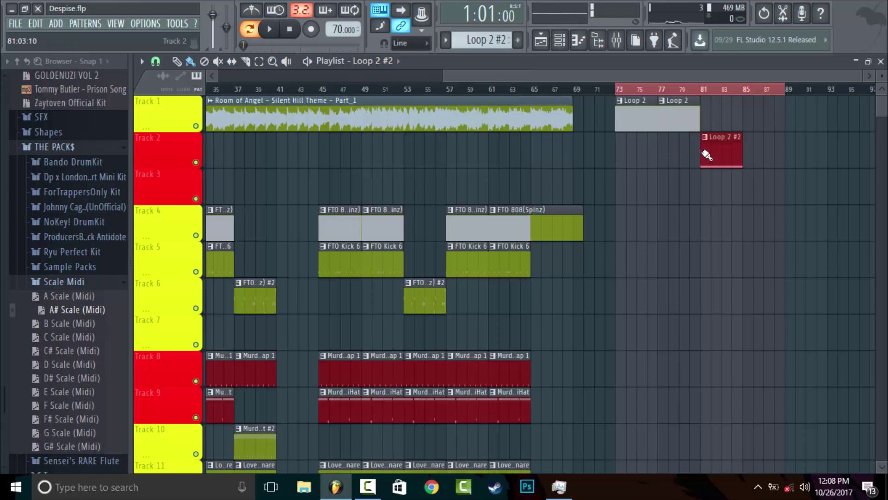
pyautogui.click(750, 155)
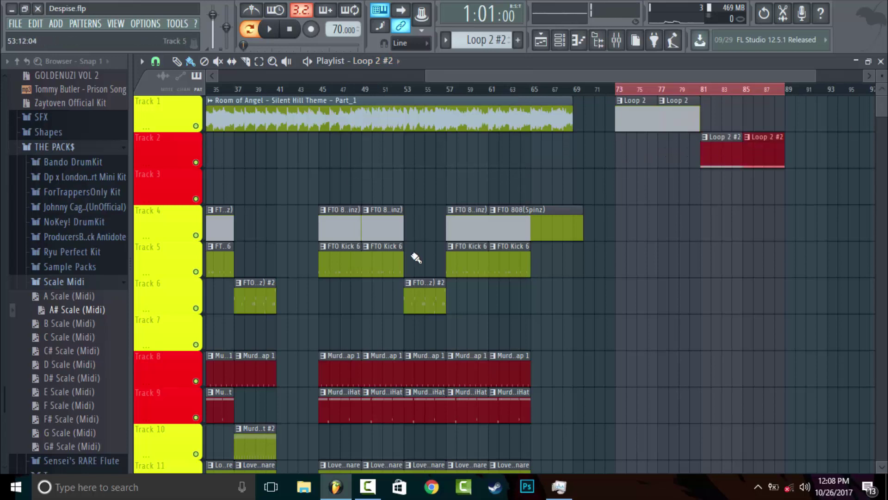
# Copy the FTO 808(Spinz) #2, clap, hi-hat and snare clips at bar 53 to bars 85 and 81
pyautogui.moveTo(435, 295); pyautogui.dragTo(409, 354)
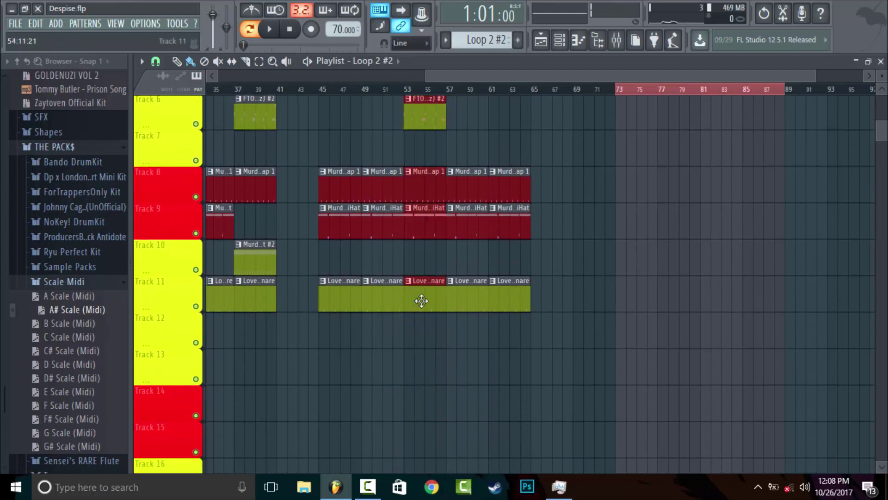
pyautogui.moveTo(422, 301); pyautogui.dragTo(764, 320)
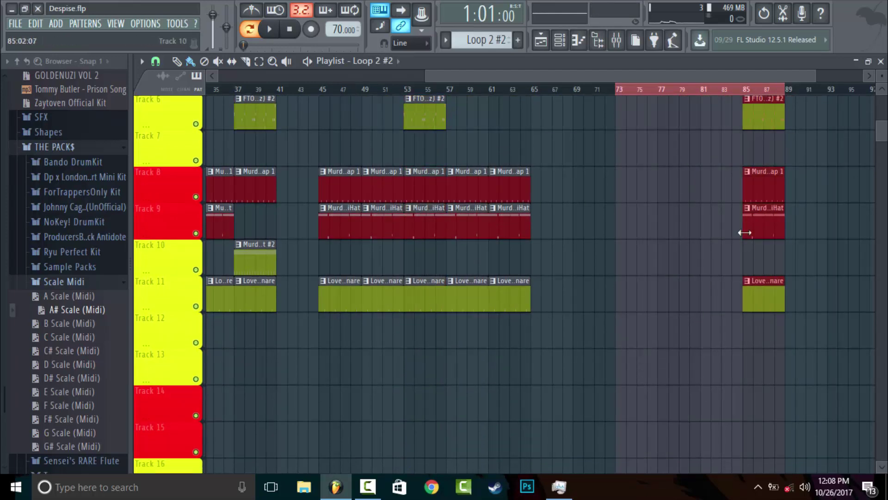
pyautogui.moveTo(761, 190); pyautogui.dragTo(719, 189)
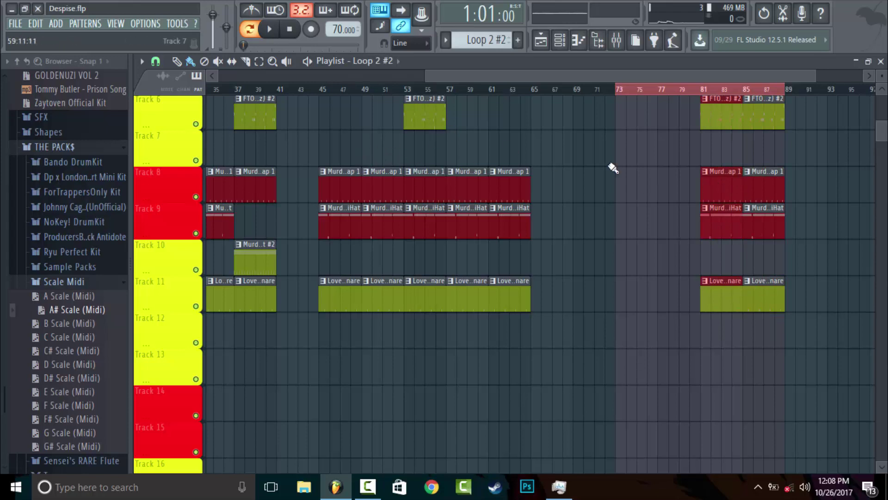
# Copy the 808, kick, clap, hi-hat and snare clips from bars 57 to 65 so the copies start at bar 73
pyautogui.moveTo(885, 140); pyautogui.dragTo(884, 119)
pyautogui.moveTo(497, 155); pyautogui.dragTo(633, 363)
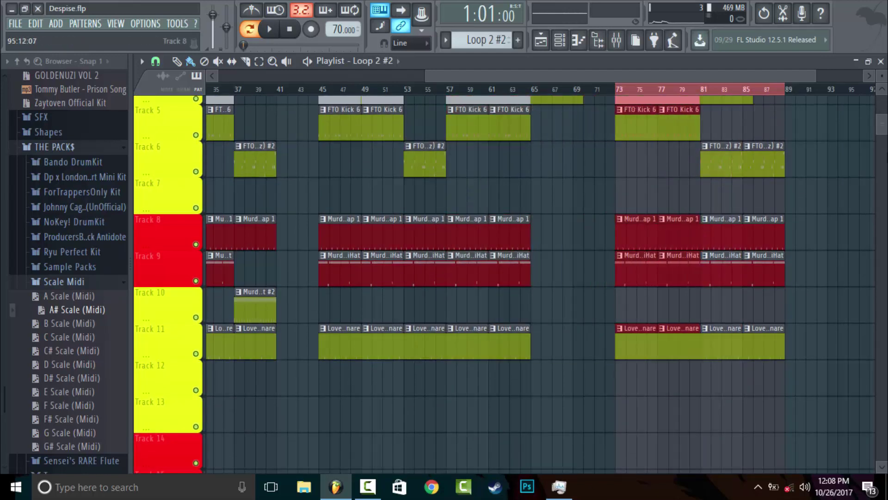
pyautogui.scroll(3, 883, 136)
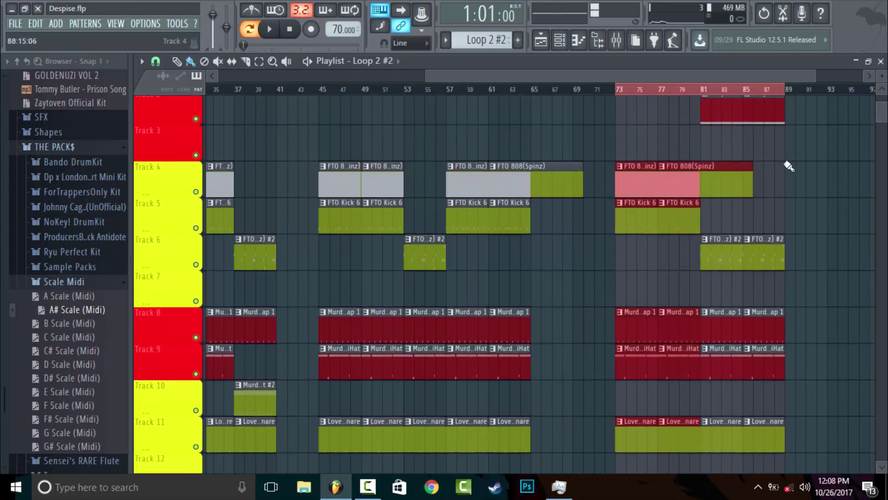
# Replace the overlong FTO 808(Spinz) clip at bar 77 on Track 4 with a four-bar copy of the clip before it
pyautogui.moveTo(736, 182)
pyautogui.mouseDown()
pyautogui.moveTo(767, 185)
pyautogui.moveTo(723, 188)
pyautogui.moveTo(738, 190)
pyautogui.mouseUp()
pyautogui.click(746, 185)
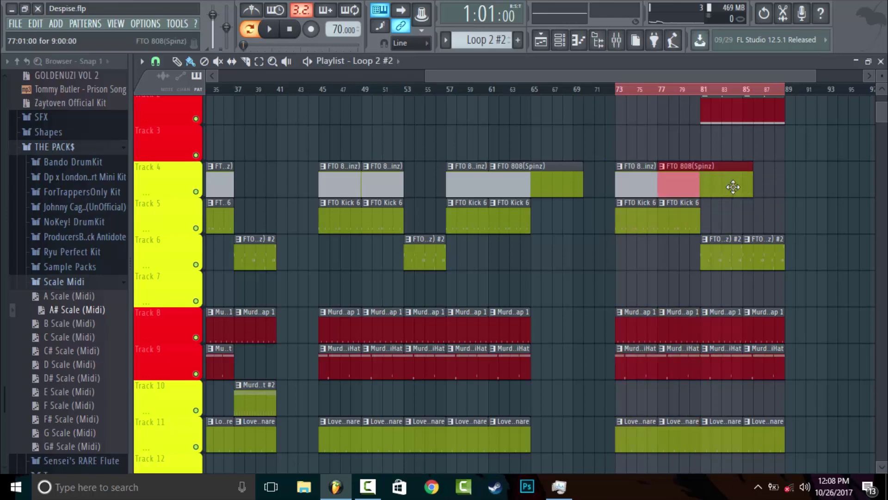
pyautogui.rightClick(733, 186)
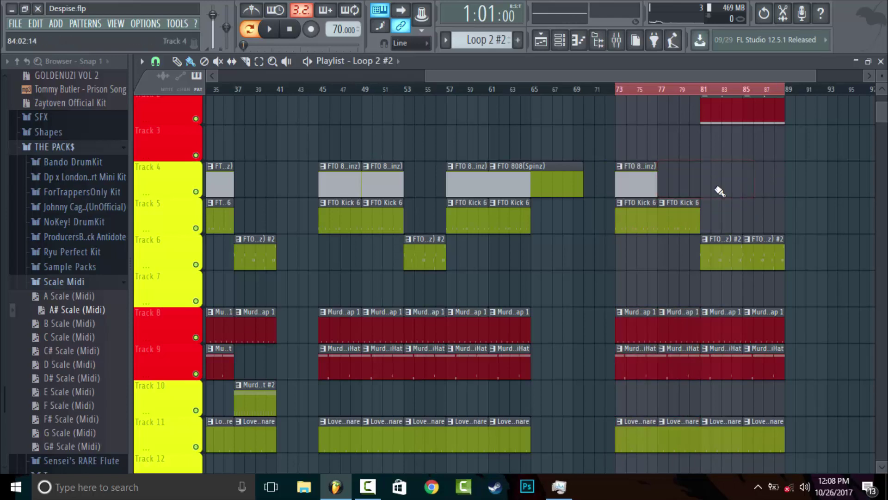
pyautogui.click(637, 178)
pyautogui.click(666, 185)
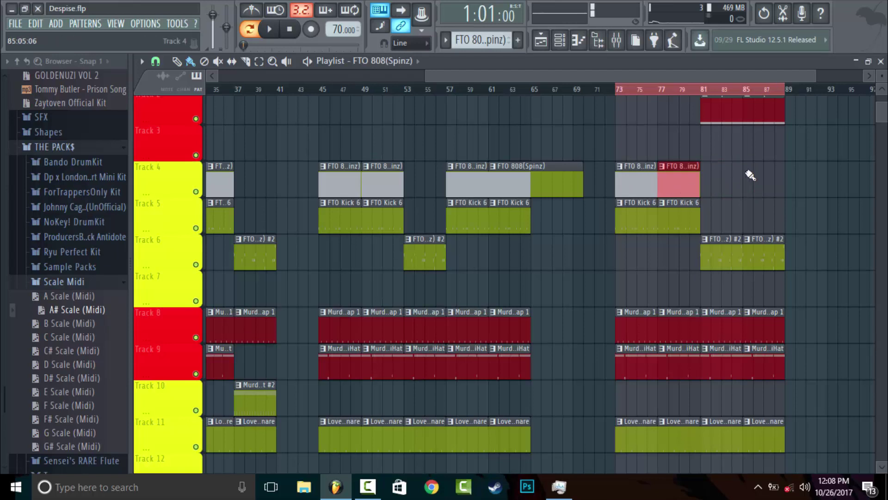
# Switch playback to the playlist and play the new section from bar 73 to hear the loops with the 808s
pyautogui.press('space')
pyautogui.press('space')
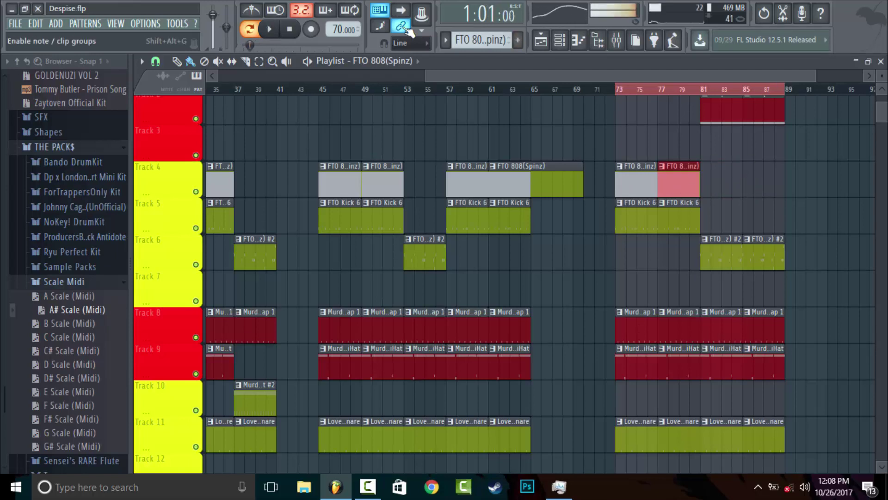
pyautogui.click(308, 62)
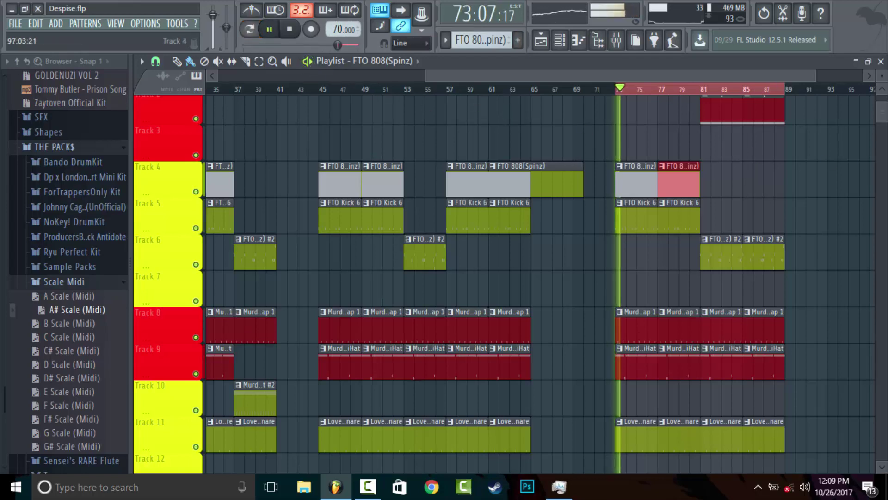
pyautogui.scroll(2, 881, 101)
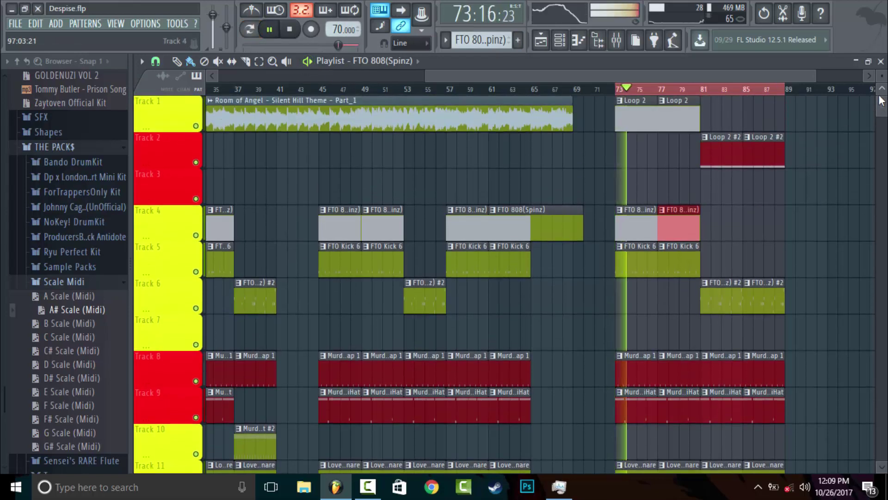
pyautogui.press('space')
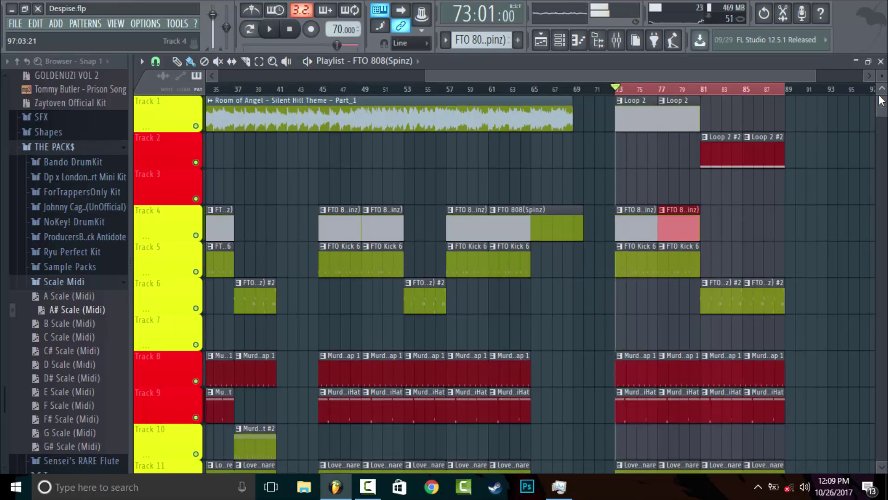
pyautogui.press('space')
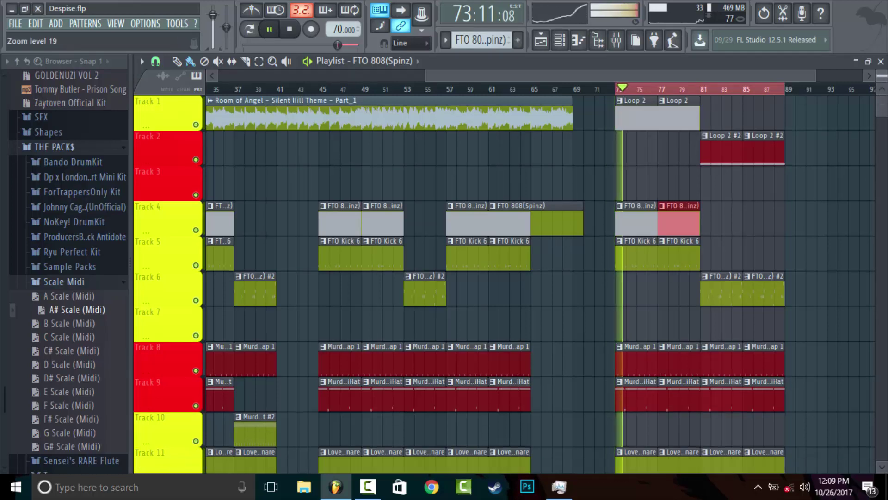
# Add an FTO Kick 6 clip on Track 7 at bar 85, under the second FTO 808(Spinz) #2 clip
pyautogui.scroll(-3, 881, 100)
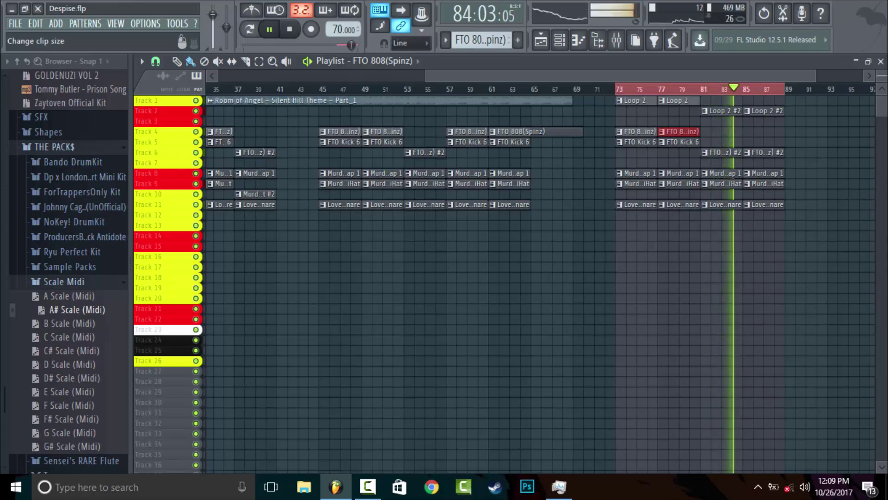
pyautogui.click(684, 143)
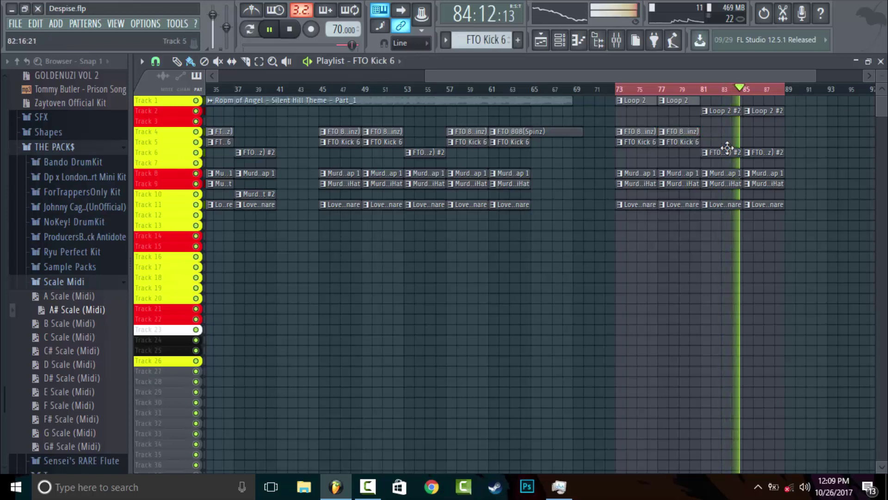
pyautogui.click(747, 161)
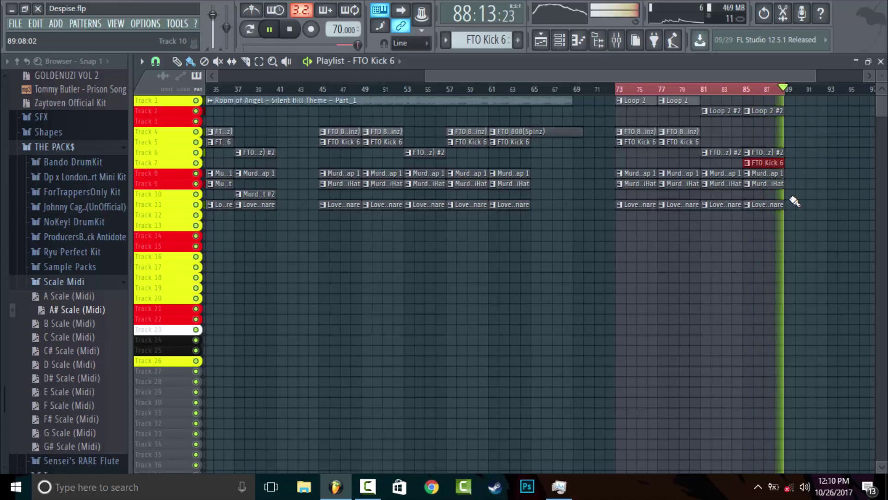
# Stop playback and delete all the loop, 808 and drum clips between bars 73 and 89
pyautogui.press('space')
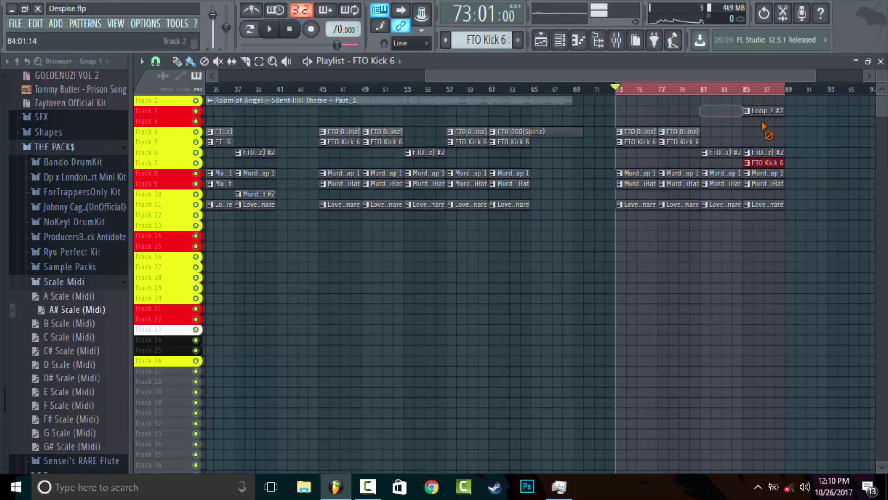
pyautogui.rightClick(763, 199)
pyautogui.rightClick(721, 185)
pyautogui.rightClick(764, 162)
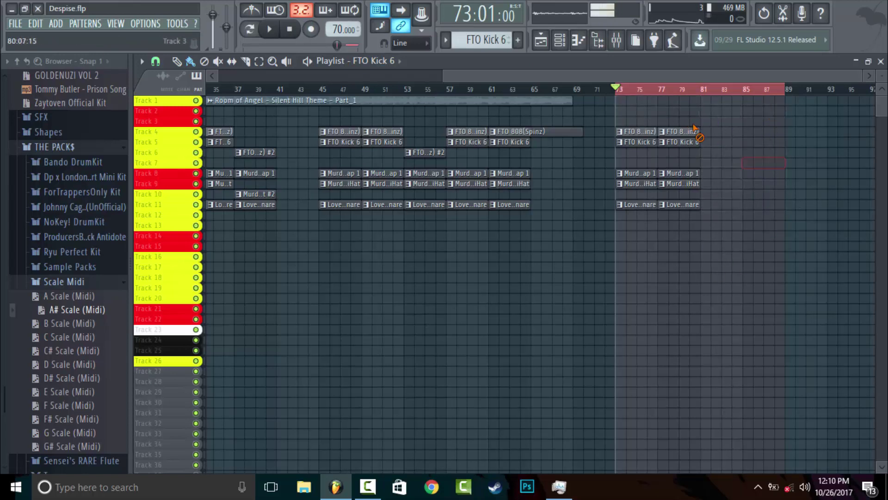
pyautogui.rightClick(678, 137)
pyautogui.rightClick(650, 198)
pyautogui.rightClick(647, 183)
pyautogui.rightClick(646, 173)
pyautogui.rightClick(644, 142)
pyautogui.rightClick(643, 132)
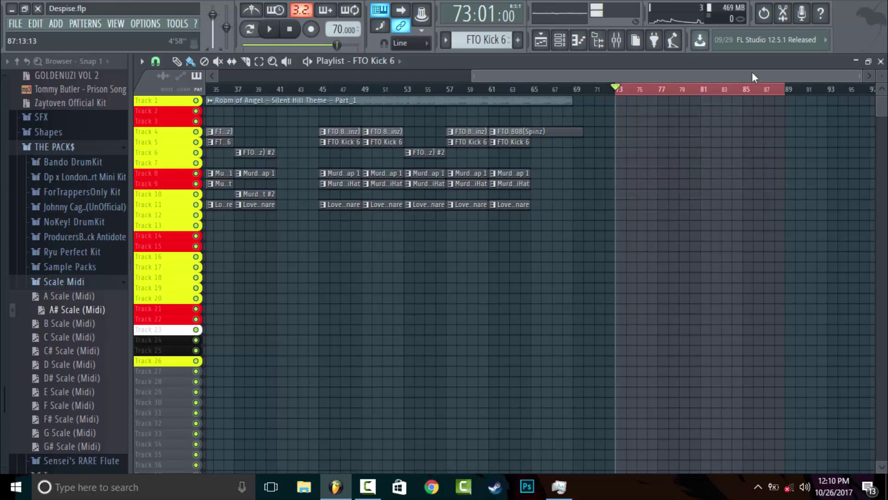
# Close the playlist, open the Loop 2 channel's sampler settings, and make Loop 2 the active pattern in the channel rack
pyautogui.moveTo(751, 76); pyautogui.dragTo(463, 55)
pyautogui.click(880, 62)
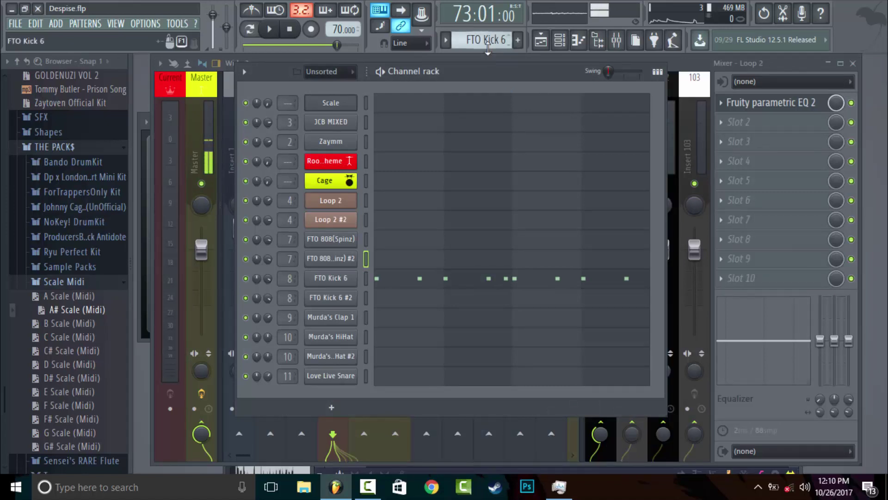
pyautogui.moveTo(488, 47); pyautogui.dragTo(453, 80)
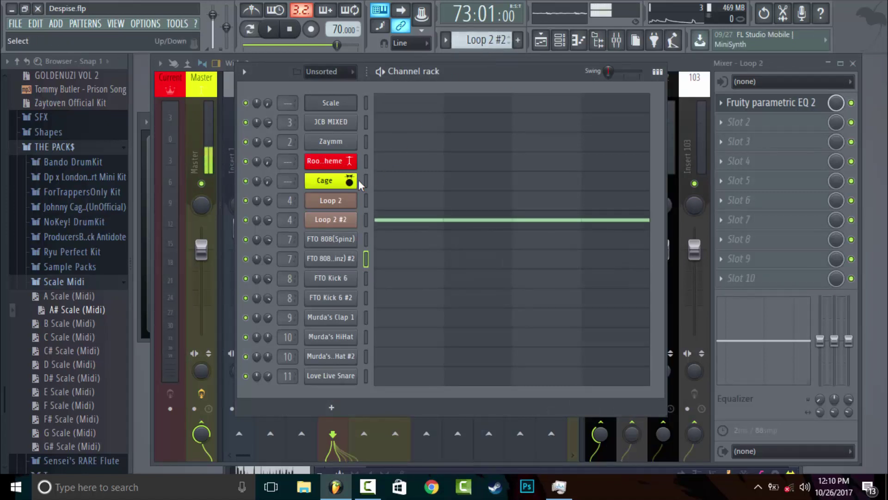
pyautogui.click(345, 200)
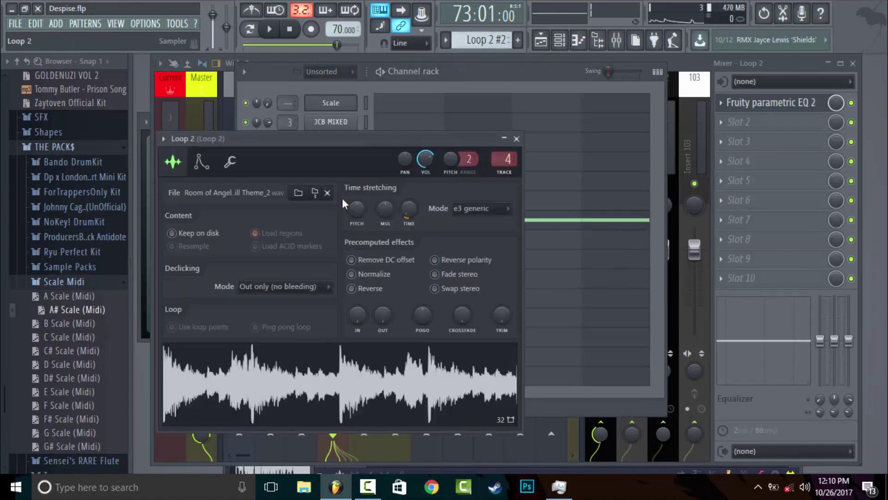
pyautogui.click(472, 77)
pyautogui.moveTo(495, 46); pyautogui.dragTo(494, 37)
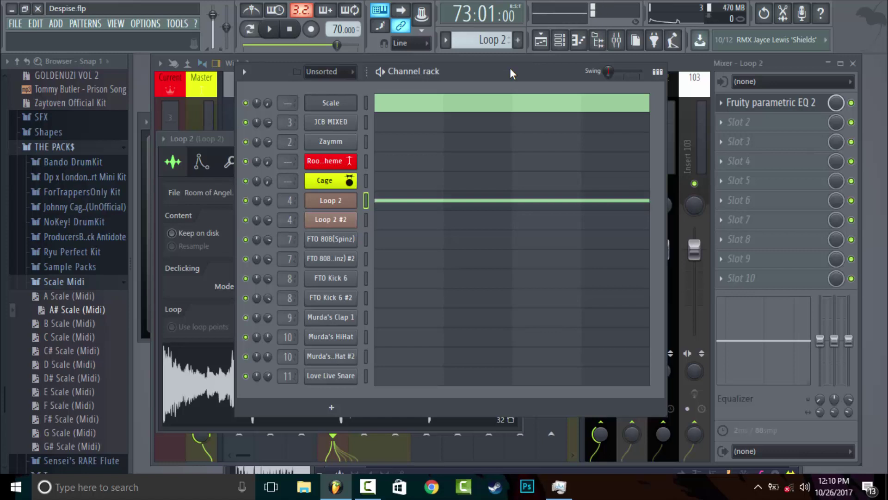
# Open the full Room of Angel - Silent Hill Theme sample in Edison and enlarge the first part of its waveform
pyautogui.click(346, 165)
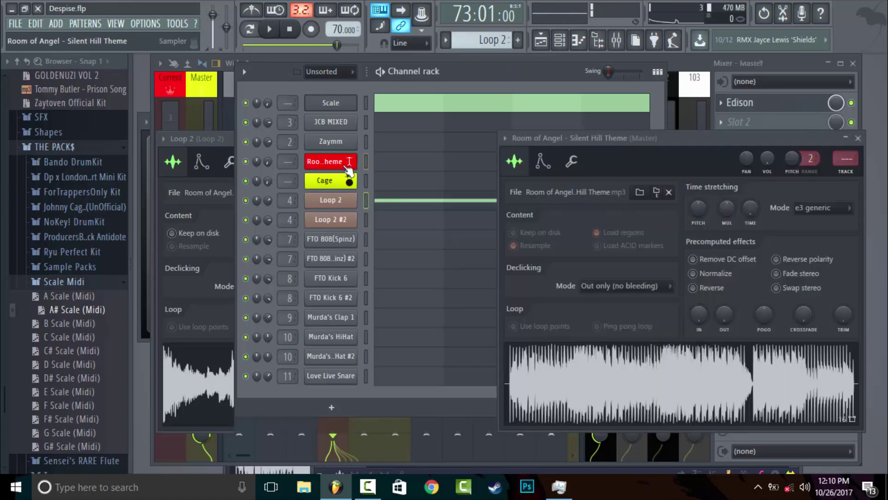
pyautogui.rightClick(613, 371)
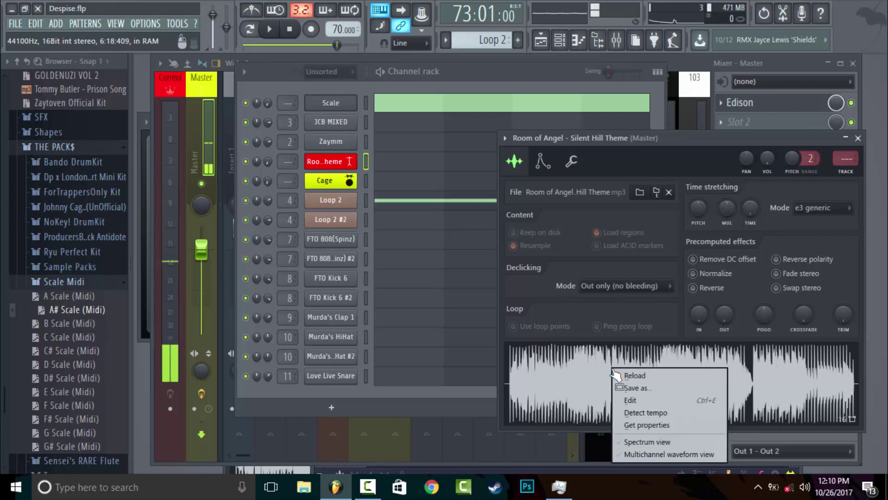
pyautogui.click(640, 402)
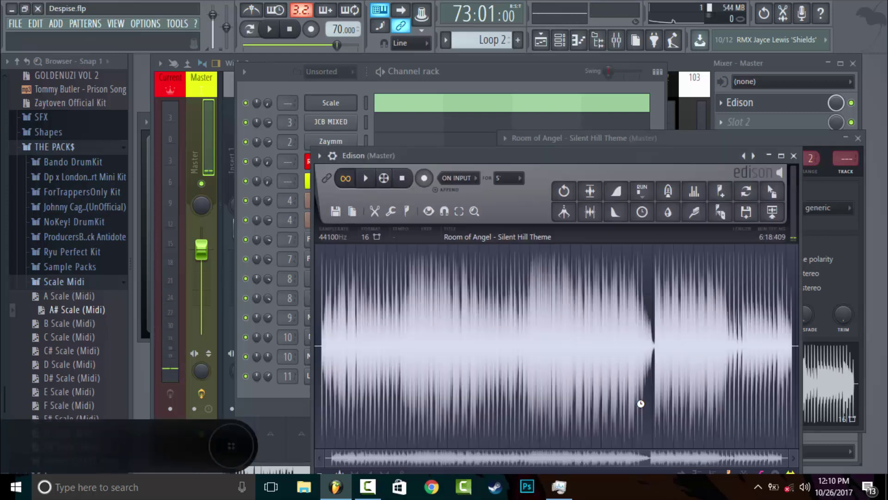
pyautogui.moveTo(542, 158); pyautogui.dragTo(531, 111)
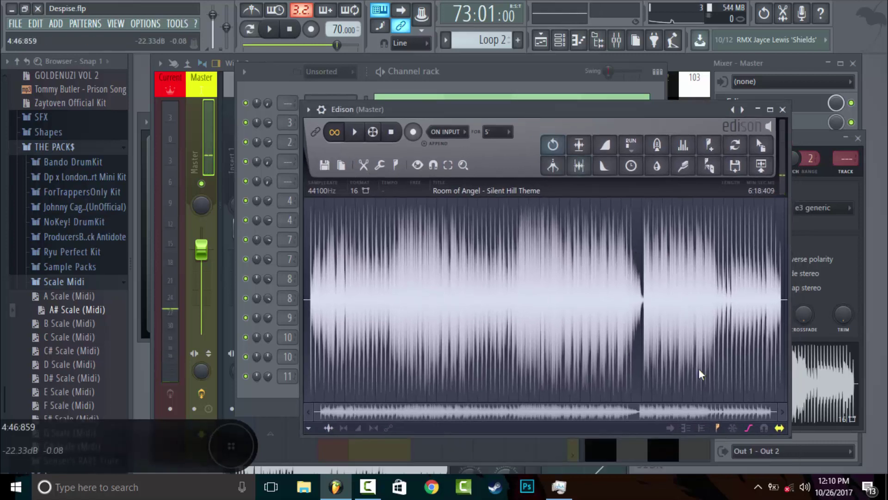
pyautogui.moveTo(770, 412); pyautogui.dragTo(540, 398)
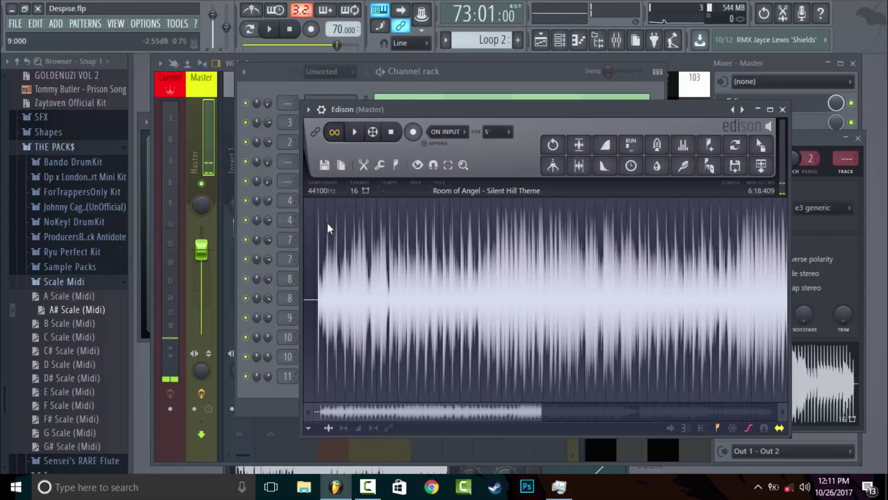
# Select the sample in Edison from 6.000 to 58:255 and play the selection to audition it
pyautogui.moveTo(320, 225); pyautogui.dragTo(456, 229)
pyautogui.press('space')
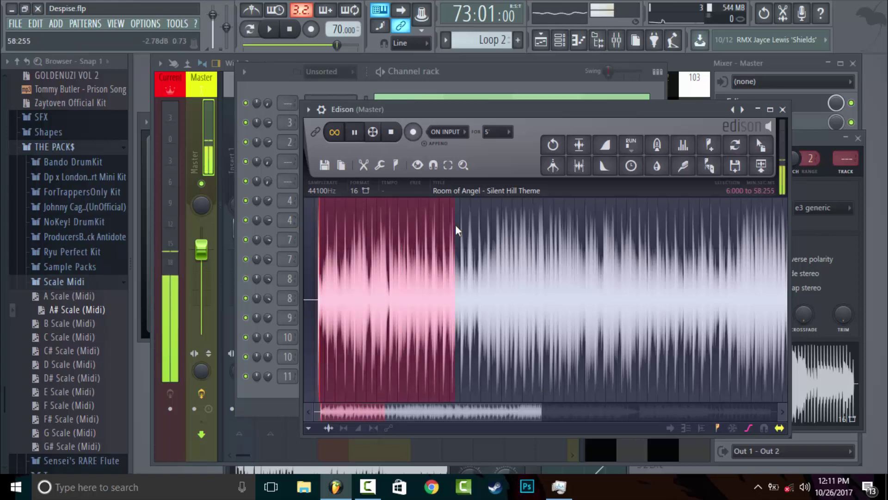
pyautogui.moveTo(541, 412); pyautogui.dragTo(405, 413)
pyautogui.moveTo(341, 301); pyautogui.dragTo(386, 301)
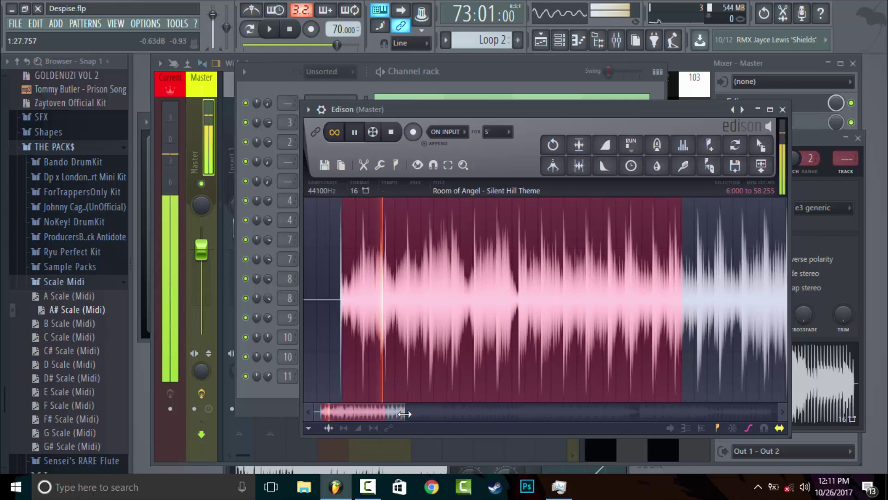
# Select the section starting at 58:255 and shorten its end to 1:14:159, just before the louder part
pyautogui.moveTo(681, 309); pyautogui.dragTo(550, 317)
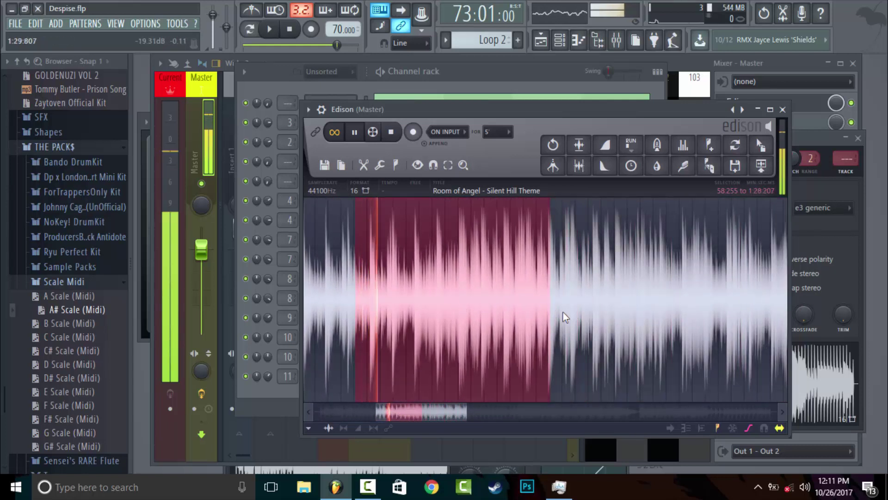
pyautogui.moveTo(438, 413); pyautogui.dragTo(391, 416)
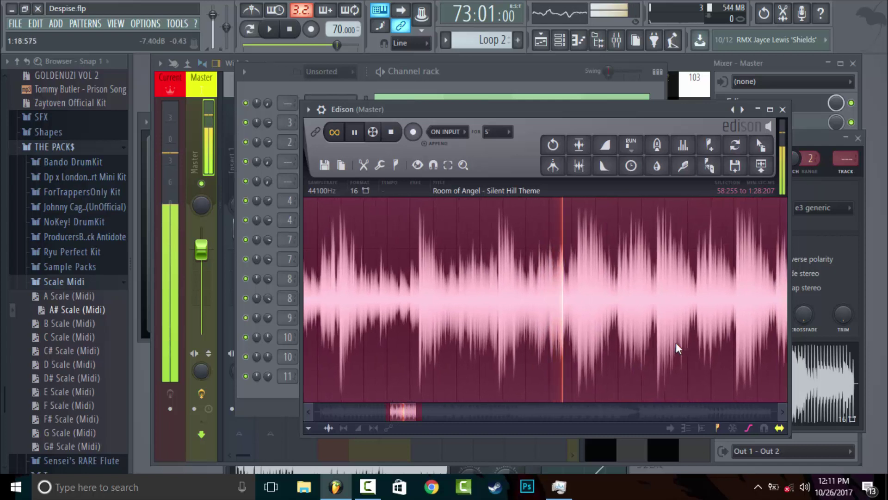
pyautogui.keyDown('shift'); pyautogui.click(596, 347); pyautogui.keyUp('shift')
pyautogui.keyDown('shift'); pyautogui.click(583, 347); pyautogui.keyUp('shift')
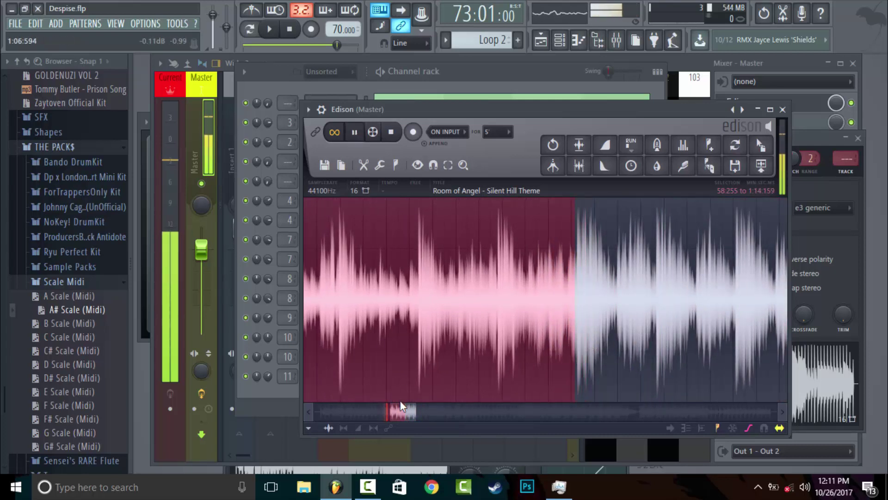
# Extend the selection's start back to 57:134, move it forward to 1:00:113, and replay the selection after each change
pyautogui.moveTo(400, 411)
pyautogui.mouseDown()
pyautogui.moveTo(373, 411)
pyautogui.moveTo(388, 412)
pyautogui.mouseUp()
pyautogui.moveTo(424, 342); pyautogui.dragTo(379, 344)
pyautogui.press('space')
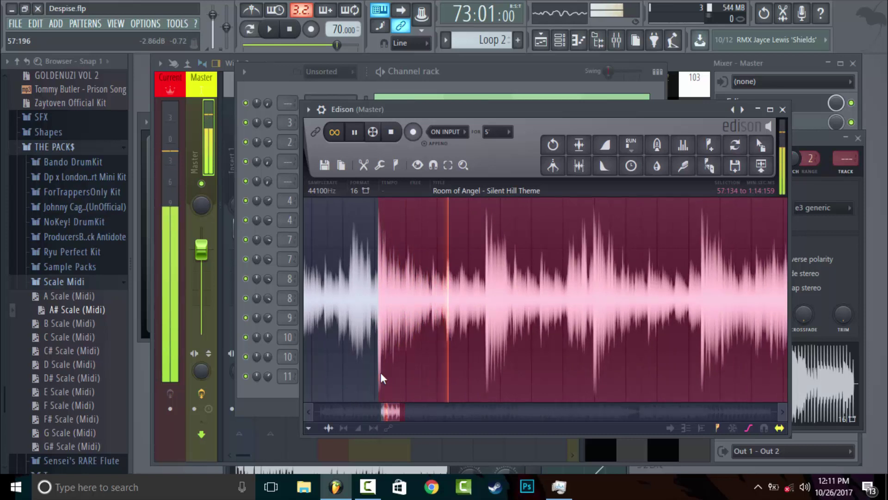
pyautogui.press('space')
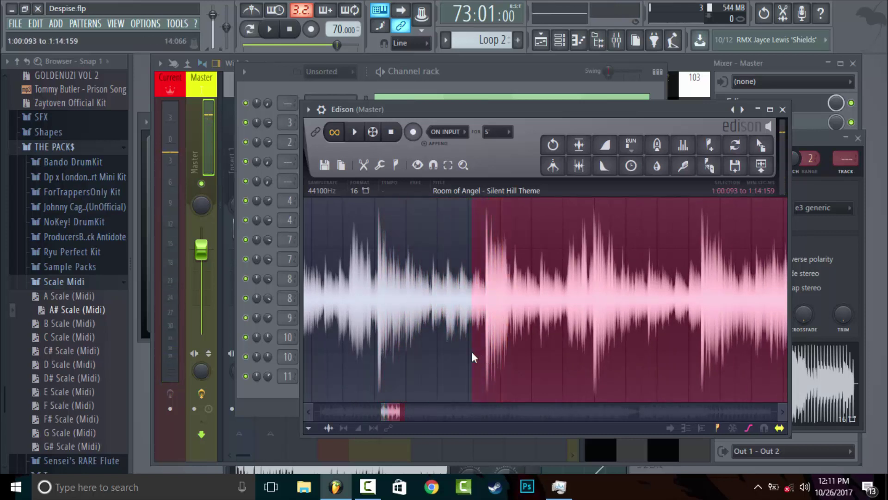
pyautogui.moveTo(473, 357); pyautogui.dragTo(472, 357)
pyautogui.press('space')
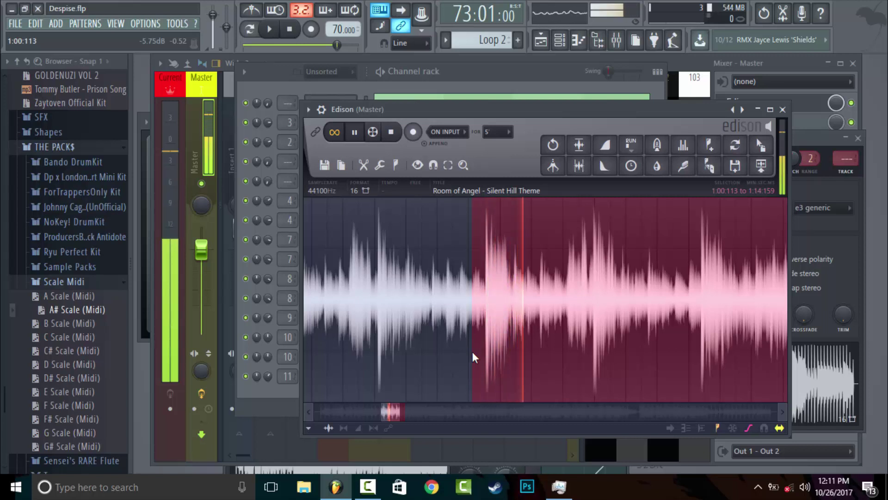
# Select the section from 1:14:159 to 1:29:244, stop playback, and maximize the Edison window
pyautogui.moveTo(404, 412); pyautogui.dragTo(414, 412)
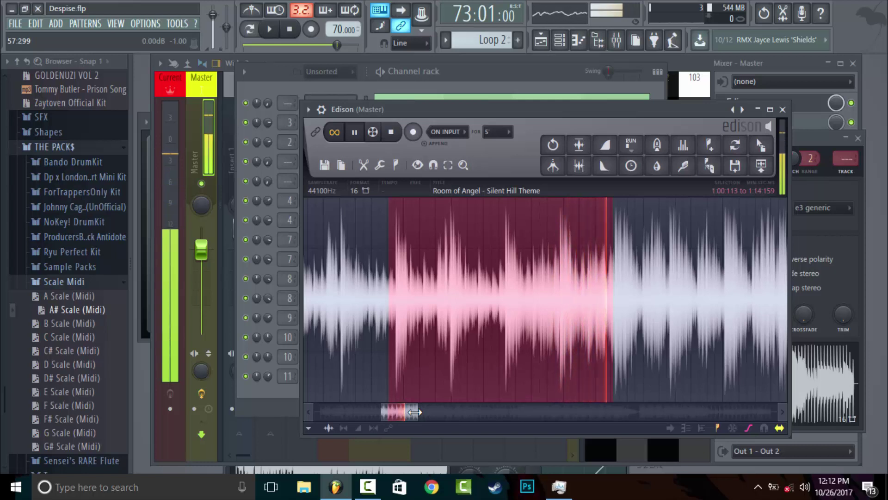
pyautogui.moveTo(614, 323); pyautogui.dragTo(602, 356)
pyautogui.moveTo(437, 411); pyautogui.dragTo(415, 412)
pyautogui.press('space')
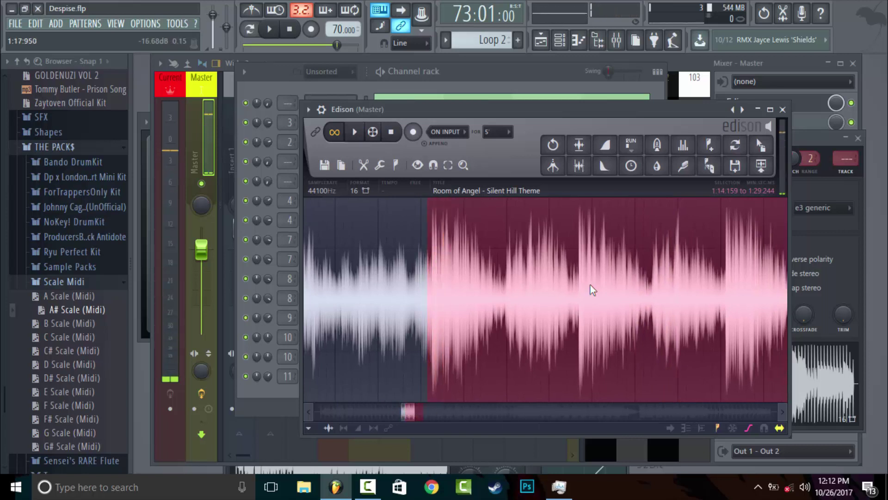
pyautogui.click(770, 109)
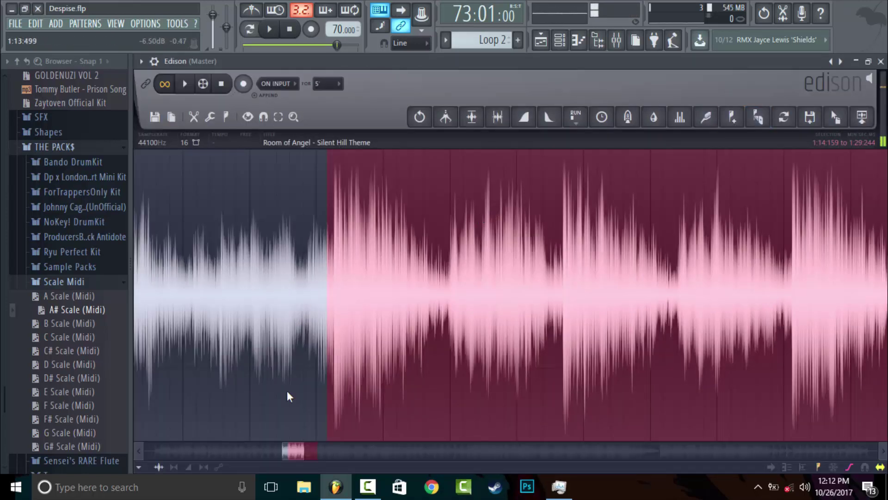
# Move the selection's start to the loud onset at 1:14:280 and play the selection
pyautogui.moveTo(304, 448); pyautogui.dragTo(294, 448)
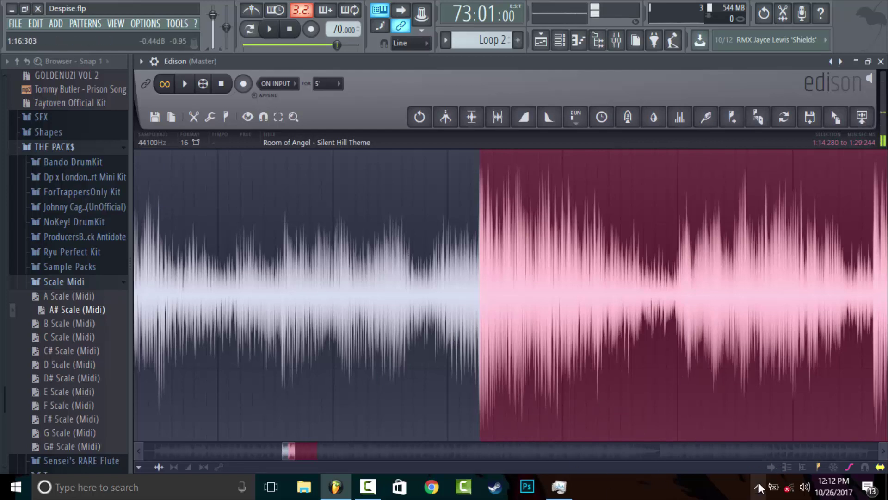
pyautogui.click(779, 469)
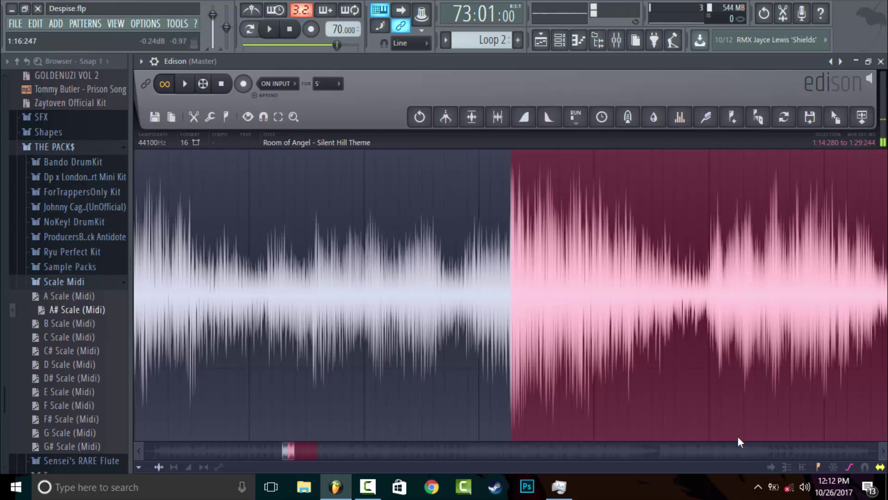
pyautogui.press('space')
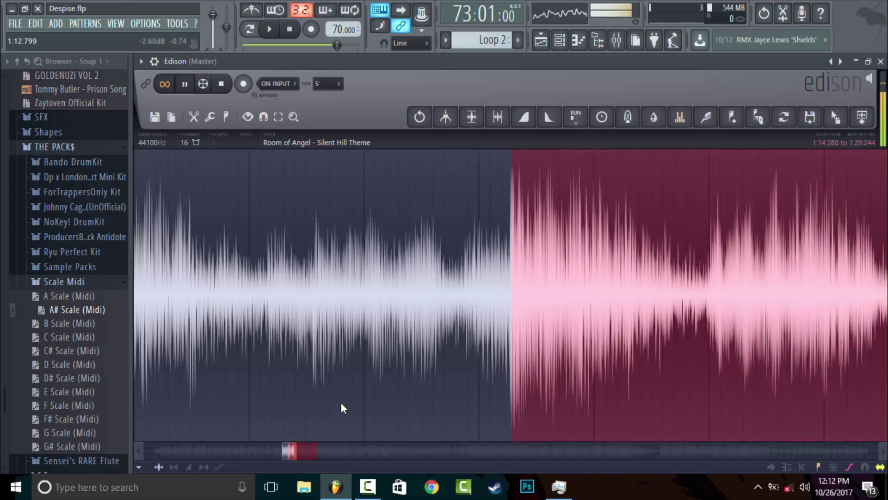
# Shorten the selection's end to 1:27:985, just before the next loud onset, auditioning the loop and stopping playback
pyautogui.moveTo(286, 455); pyautogui.dragTo(314, 459)
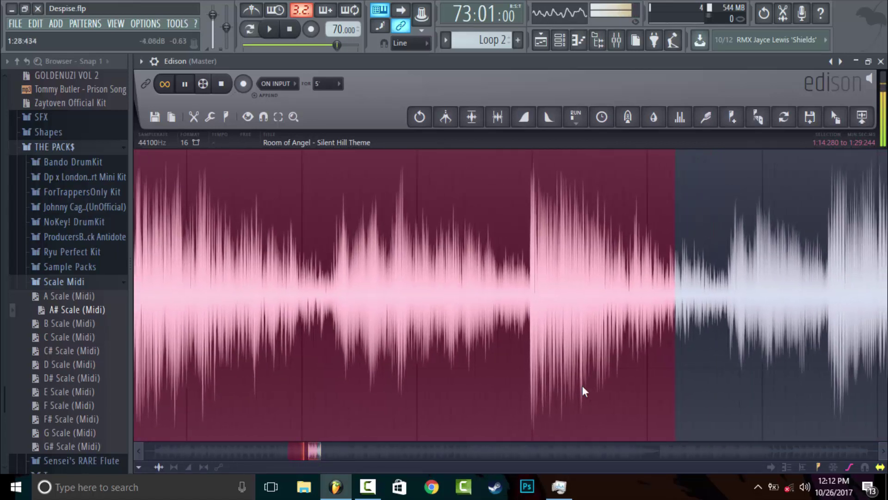
pyautogui.moveTo(676, 370); pyautogui.dragTo(712, 374)
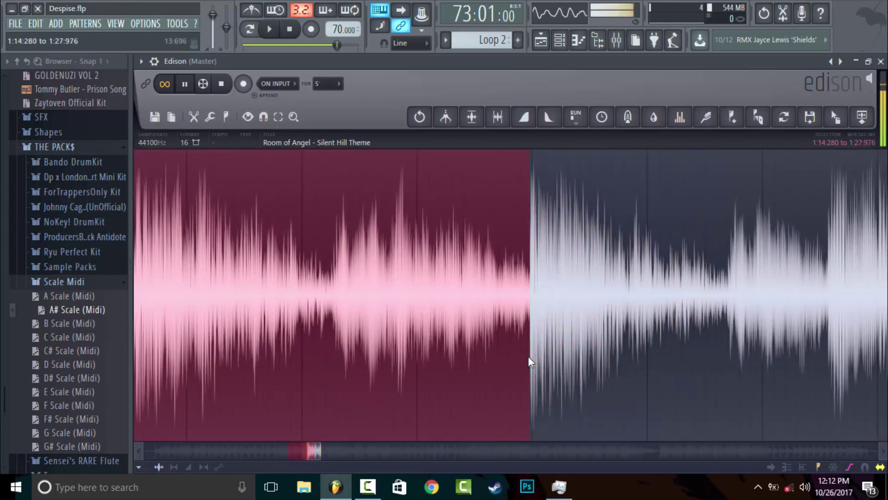
pyautogui.press('space')
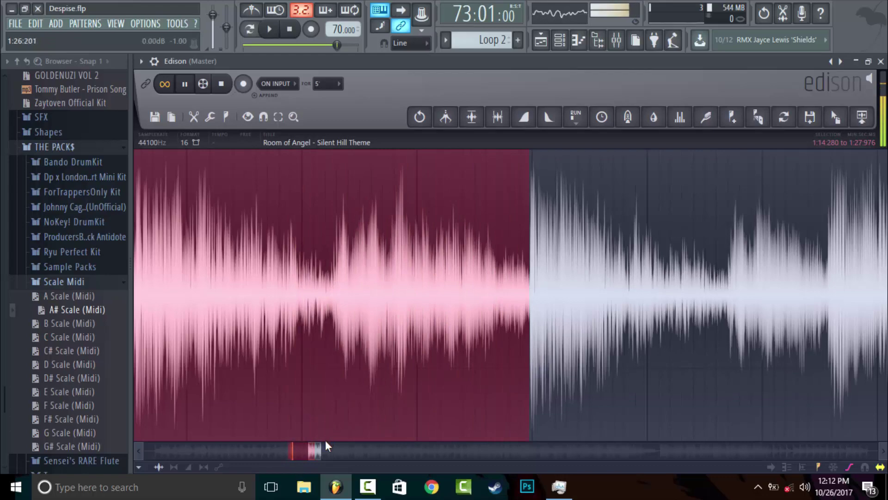
pyautogui.moveTo(314, 452); pyautogui.dragTo(315, 453)
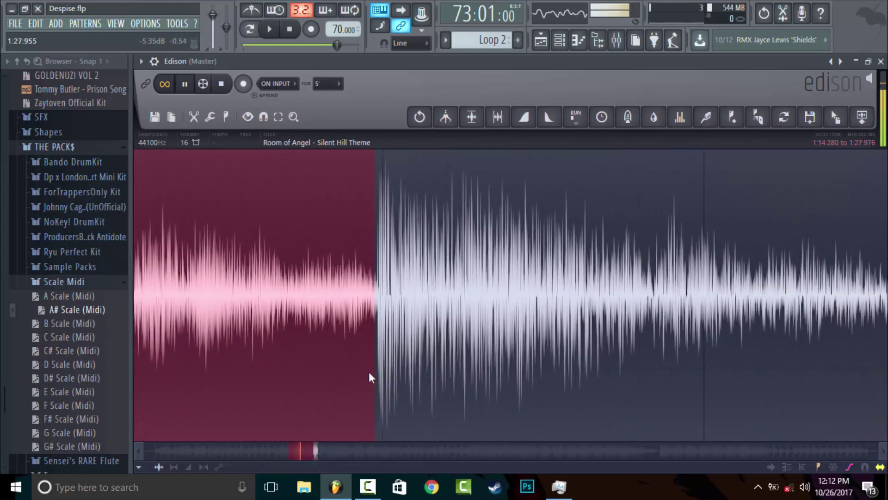
pyautogui.moveTo(369, 373); pyautogui.dragTo(378, 374)
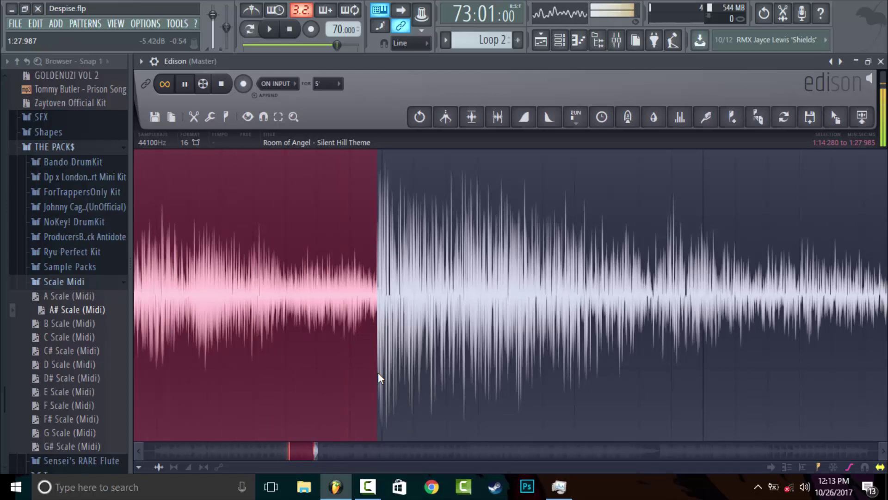
pyautogui.press('space')
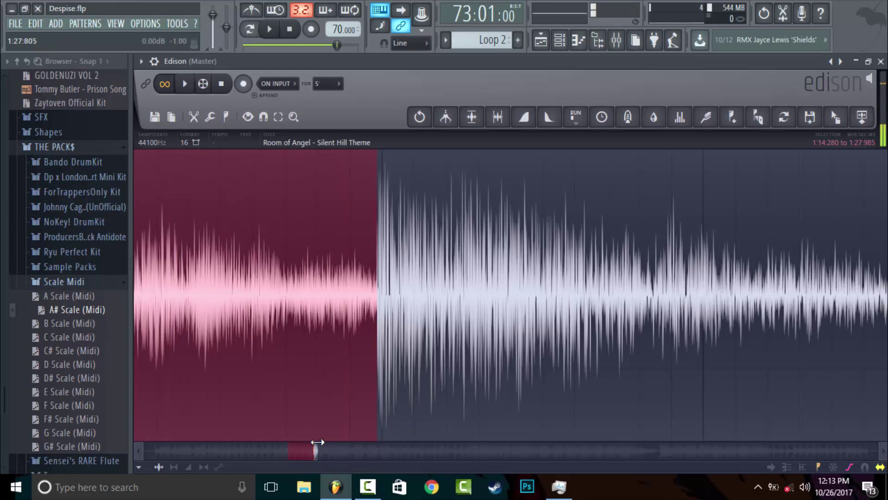
# Align the selection's start with the waveform's zero crossing at 1:14:279 and play the loop to check it
pyautogui.moveTo(316, 450); pyautogui.dragTo(290, 452)
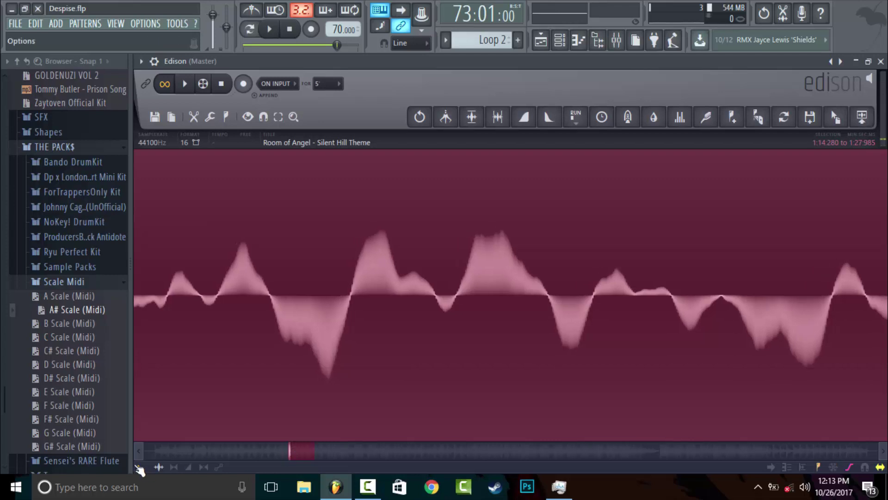
pyautogui.click(138, 451)
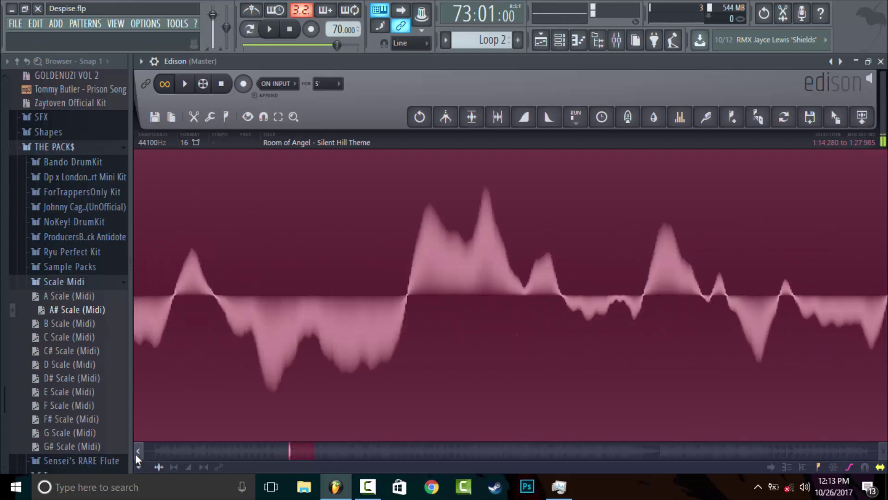
pyautogui.click(137, 451)
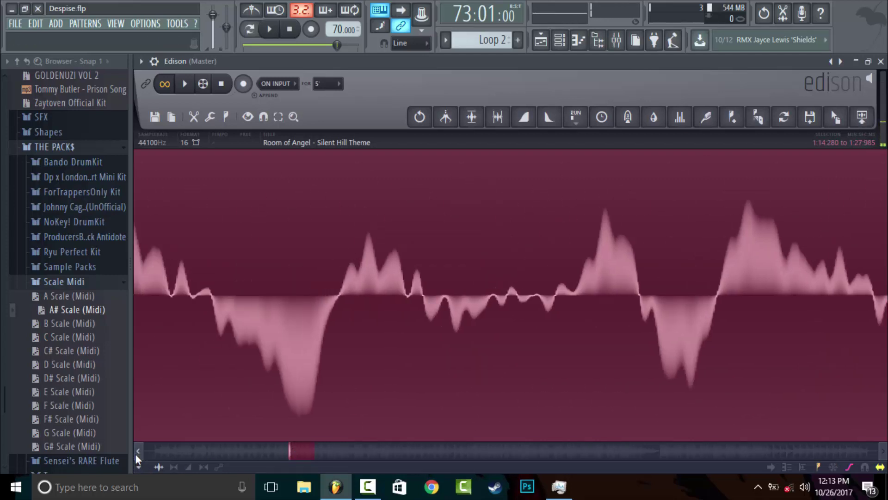
pyautogui.click(137, 451)
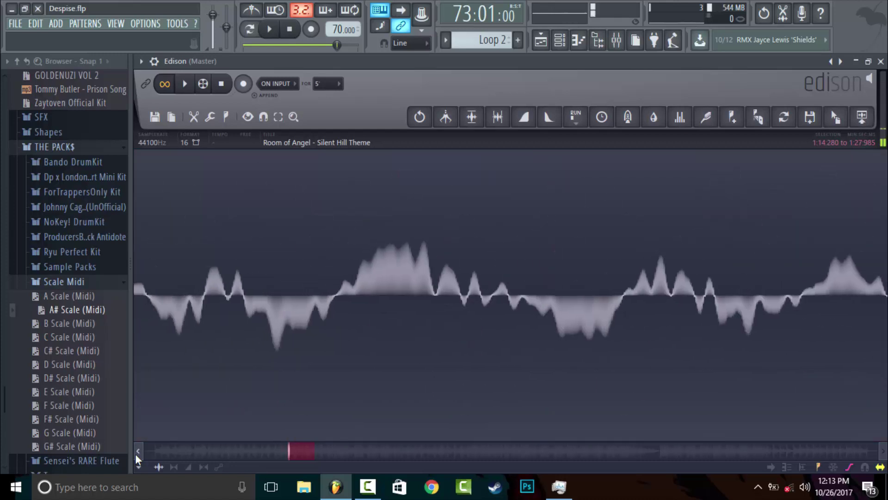
pyautogui.click(135, 453)
pyautogui.scroll(4, 668, 397)
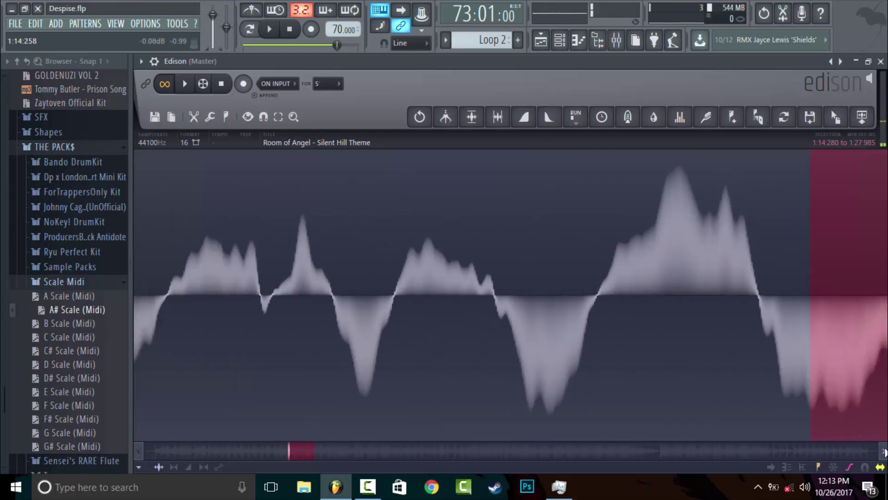
pyautogui.moveTo(668, 392); pyautogui.dragTo(634, 327)
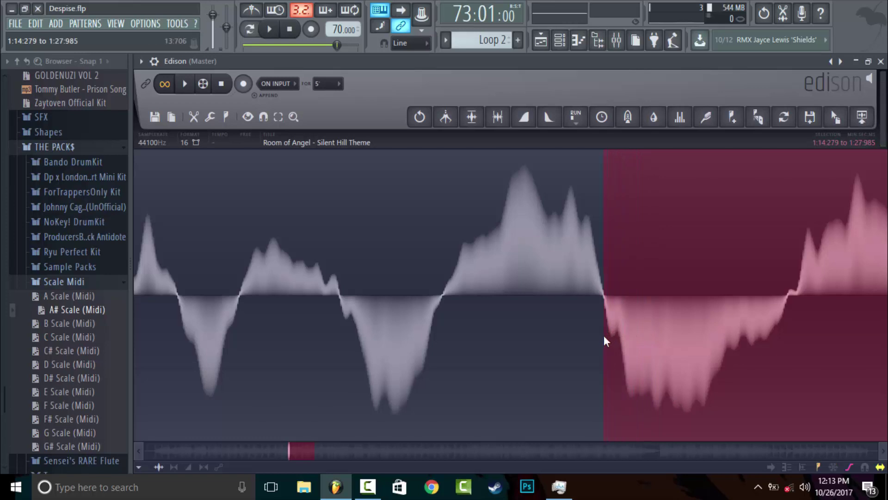
pyautogui.press('space')
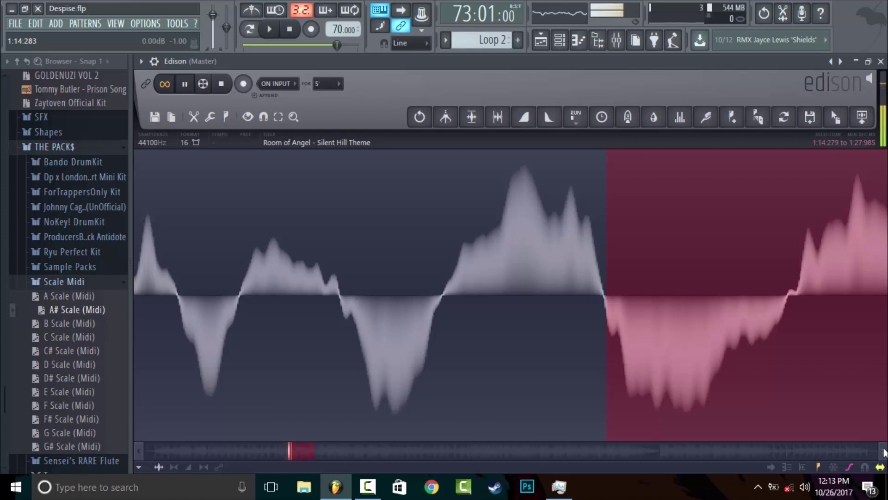
pyautogui.press('space')
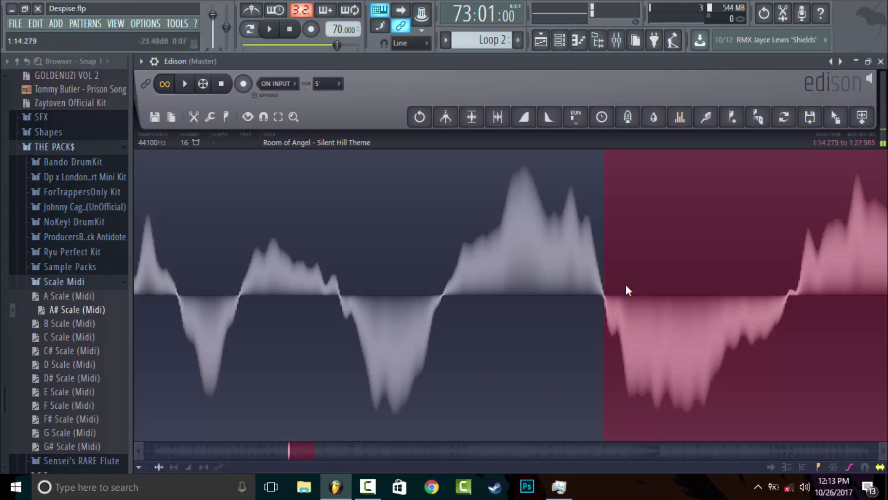
pyautogui.press('space')
pyautogui.press('space')
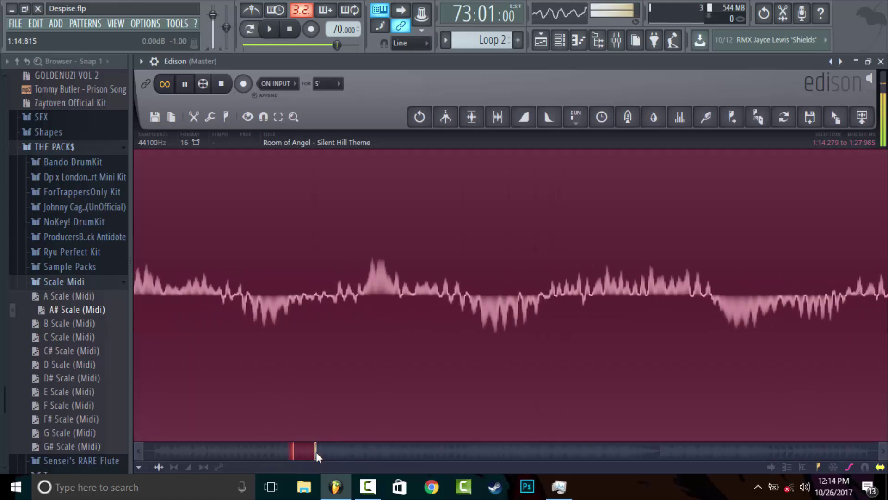
# Align the selection's end with the zero crossing at 1:27:985 and replay the entire selected loop
pyautogui.click(317, 452)
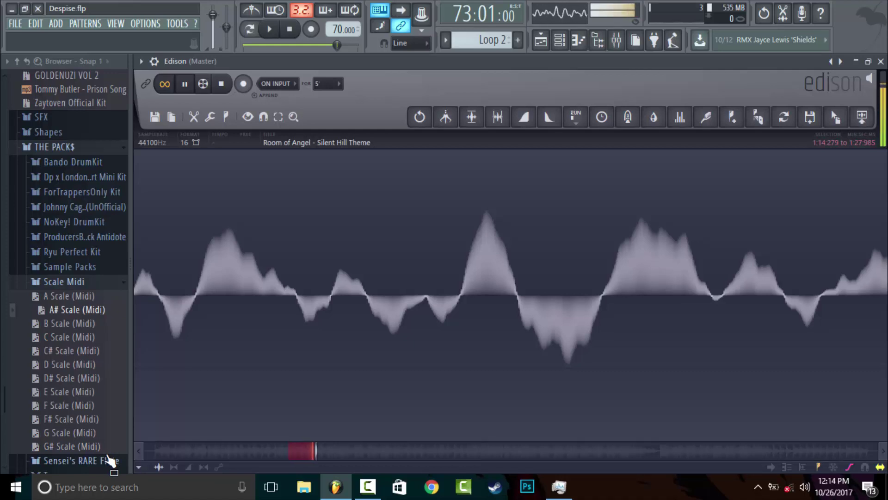
pyautogui.click(140, 452)
pyautogui.moveTo(139, 450); pyautogui.dragTo(139, 449)
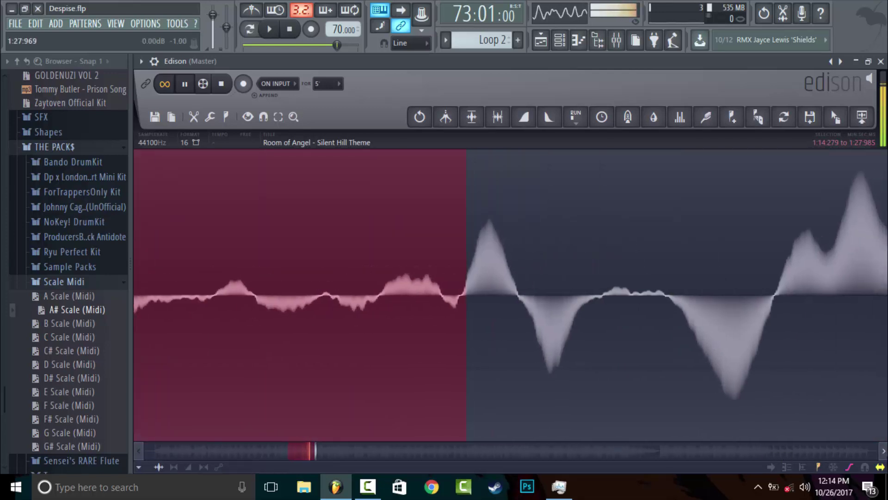
pyautogui.moveTo(468, 298); pyautogui.dragTo(462, 298)
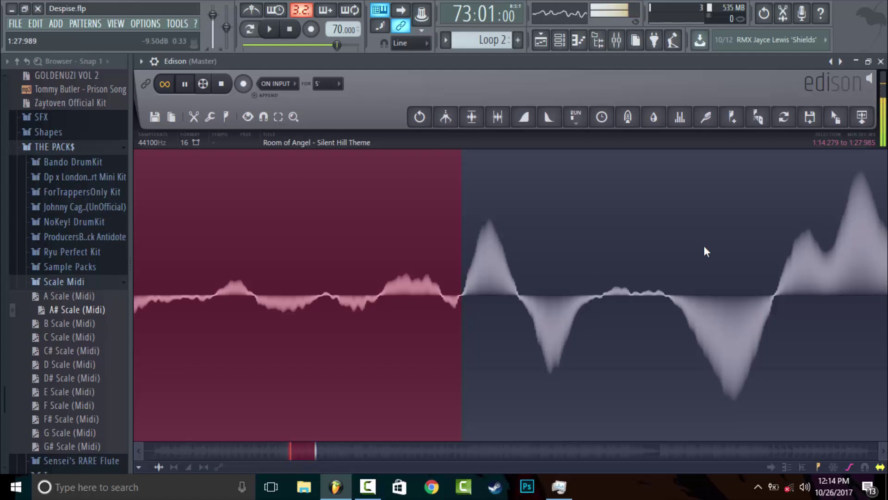
pyautogui.press('space')
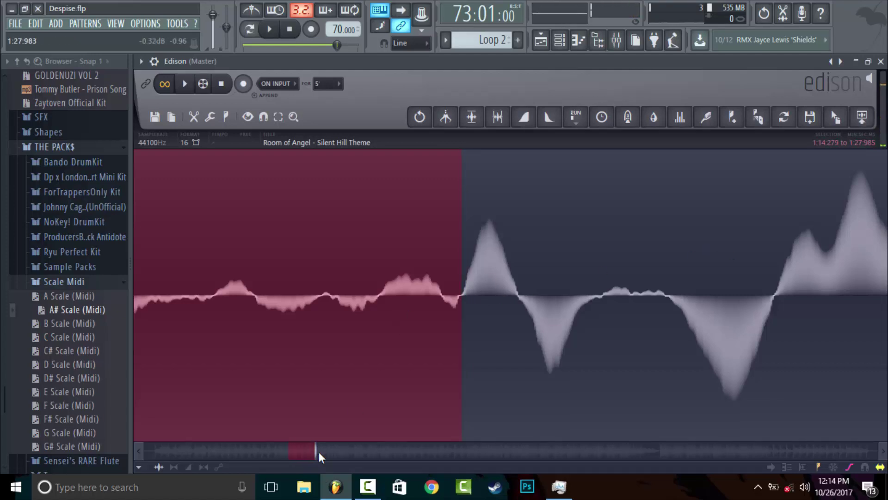
pyautogui.moveTo(318, 452)
pyautogui.mouseDown()
pyautogui.moveTo(483, 455)
pyautogui.moveTo(387, 450)
pyautogui.moveTo(488, 446)
pyautogui.moveTo(308, 445)
pyautogui.mouseUp()
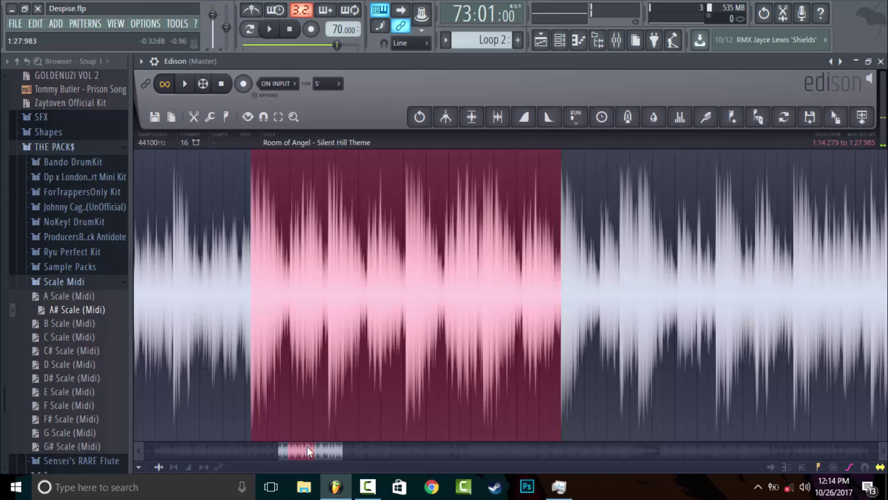
pyautogui.press('space')
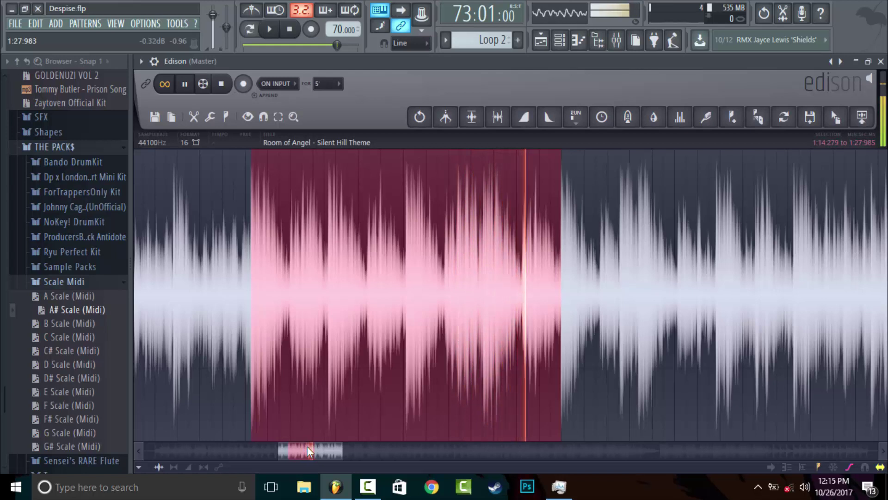
# Replay the selected Room of Angel section once more in Edison and stop playback
pyautogui.press('space')
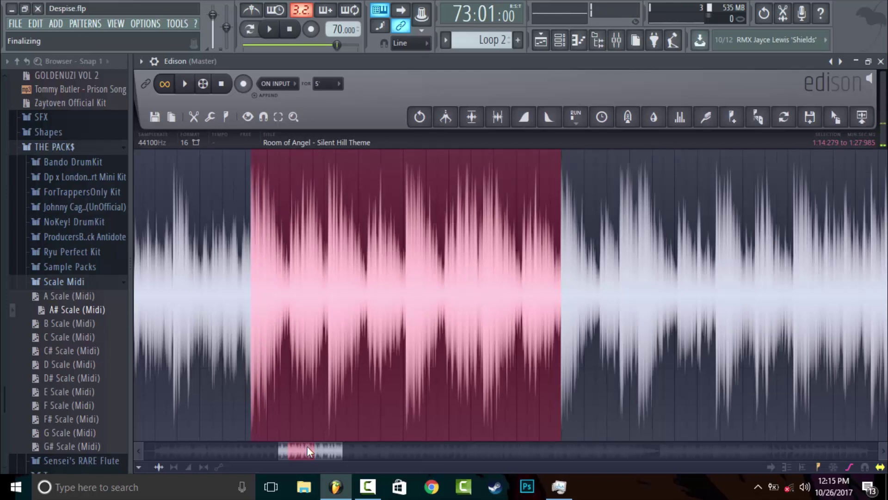
pyautogui.press('space')
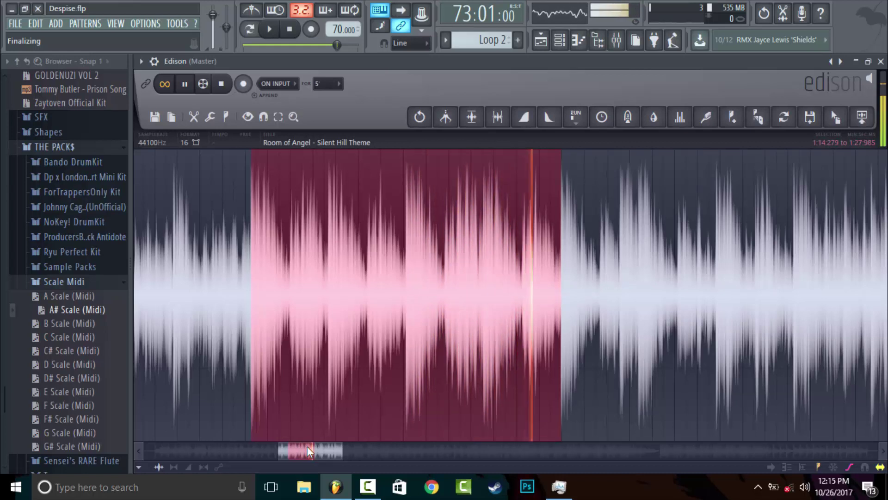
pyautogui.press('space')
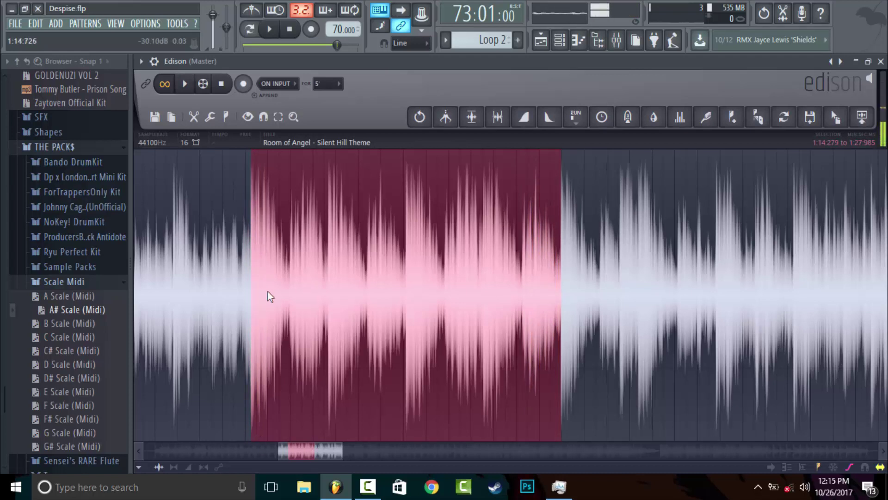
# Restore Edison to a smaller window, move it off the channel names and bring the channel rack to the front
pyautogui.click(872, 62)
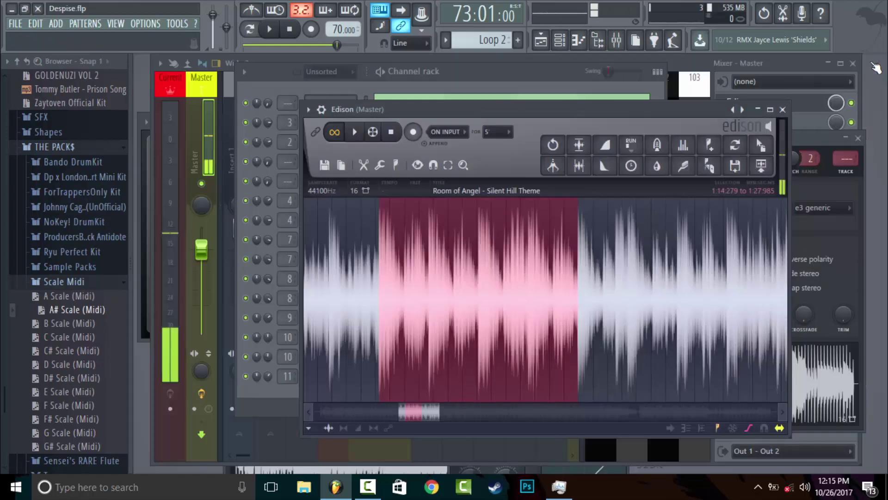
pyautogui.moveTo(708, 113); pyautogui.dragTo(774, 224)
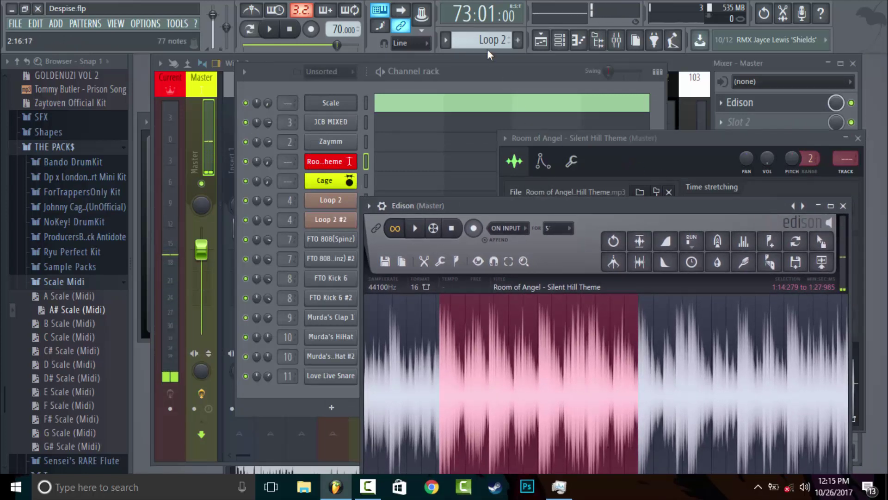
pyautogui.scroll(-2, 485, 40)
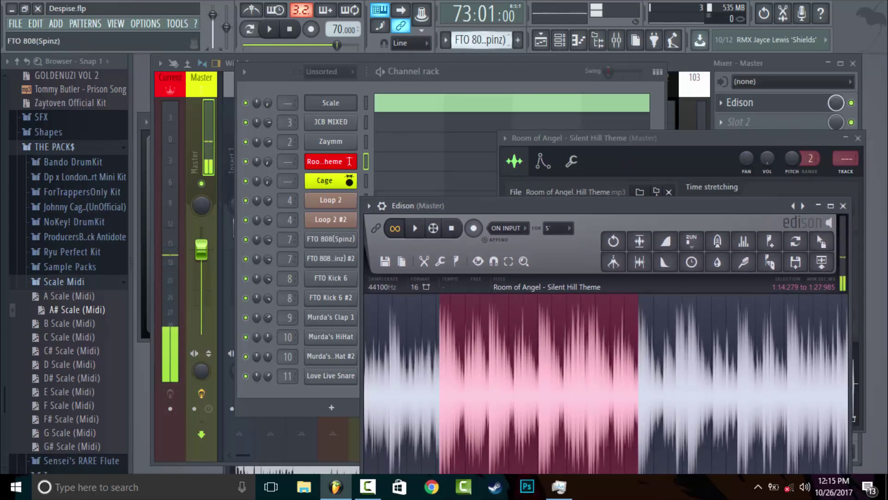
pyautogui.scroll(-1, 481, 40)
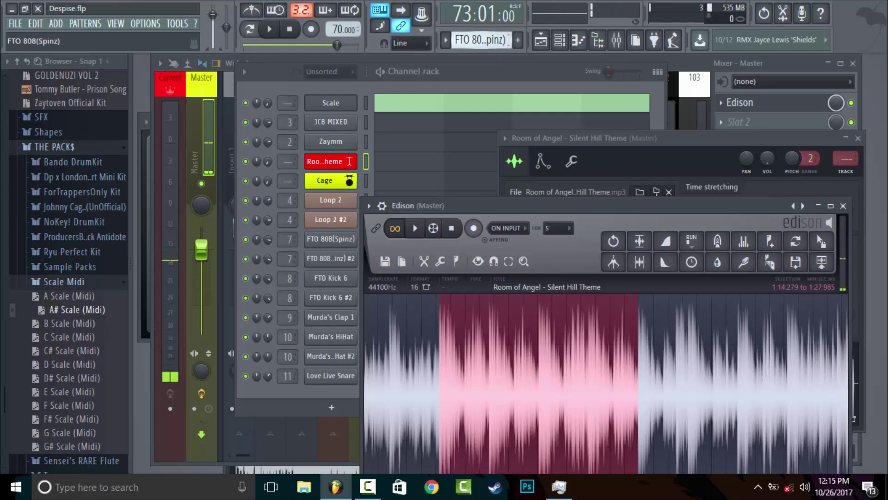
pyautogui.click(481, 73)
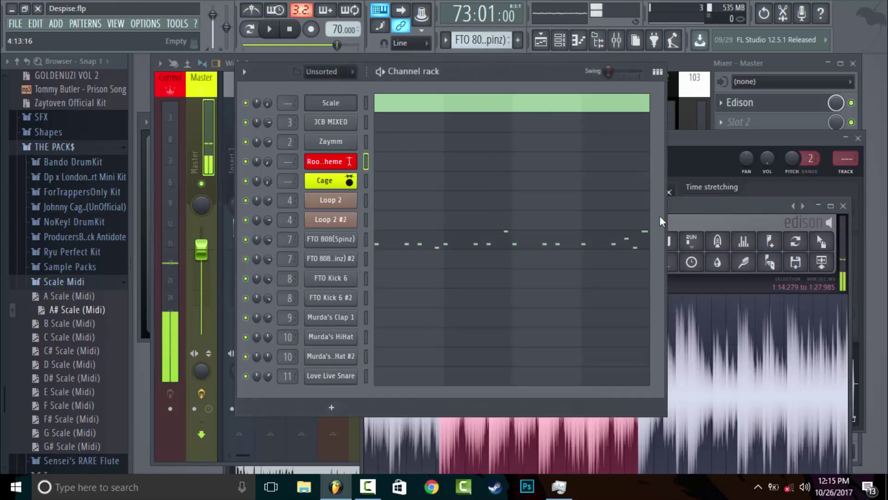
# Switch to the empty Pattern 14 and copy Edison's selected section into the channel rack as a new channel above Scale
pyautogui.click(770, 217)
pyautogui.moveTo(821, 241); pyautogui.dragTo(822, 261)
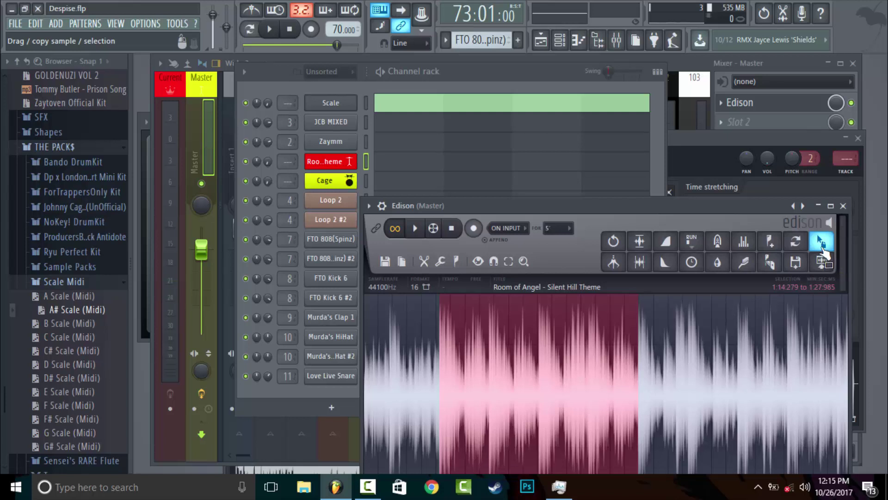
pyautogui.moveTo(822, 252); pyautogui.dragTo(463, 297)
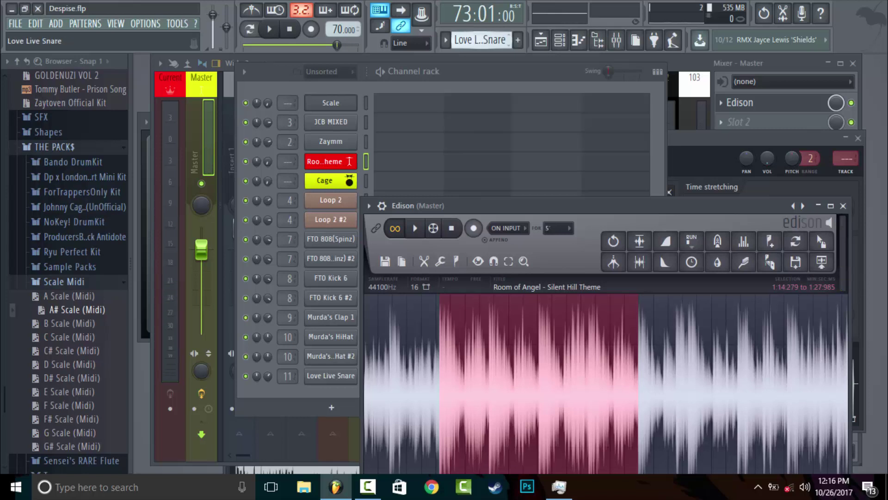
pyautogui.moveTo(822, 240); pyautogui.dragTo(333, 92)
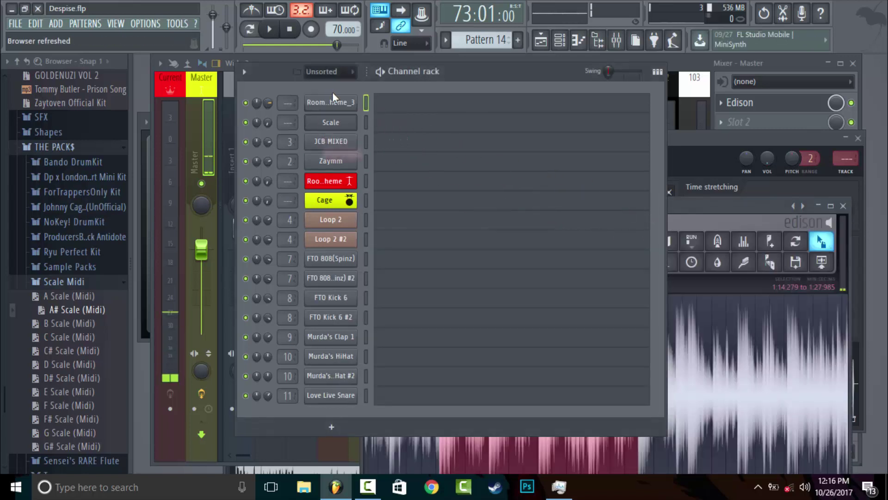
# Set the new sample channel's time stretching to e3 generic mode and 4 bars, and enable Normalize
pyautogui.click(333, 99)
pyautogui.moveTo(389, 155); pyautogui.dragTo(508, 134)
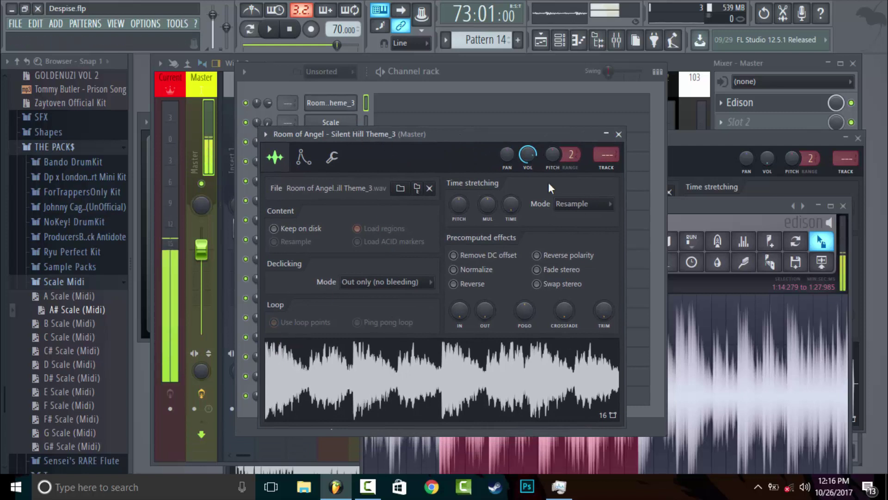
pyautogui.click(572, 204)
pyautogui.click(581, 262)
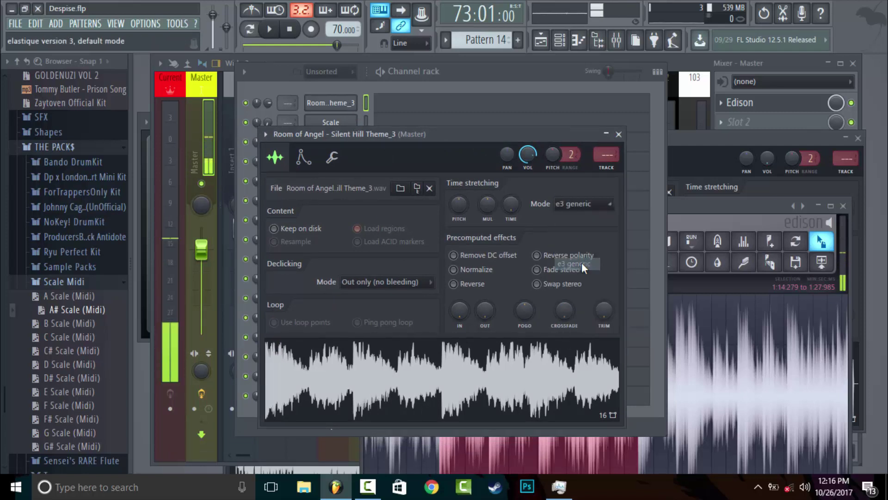
pyautogui.click(512, 202)
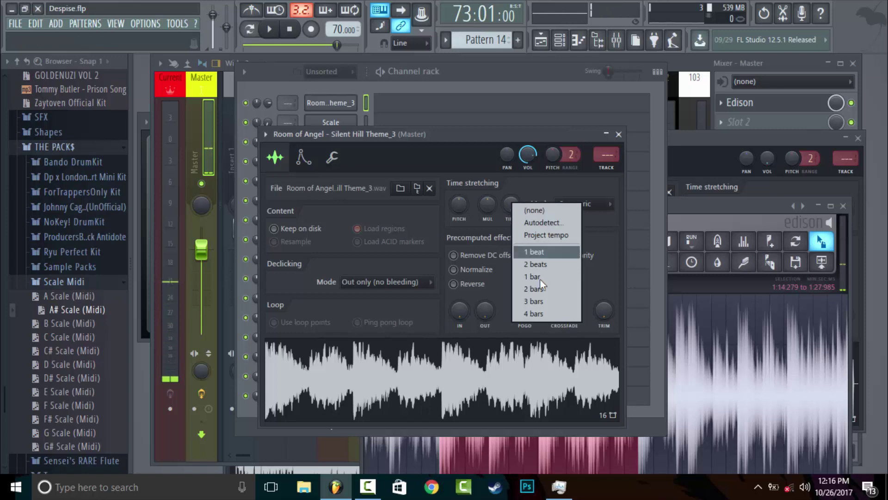
pyautogui.click(542, 312)
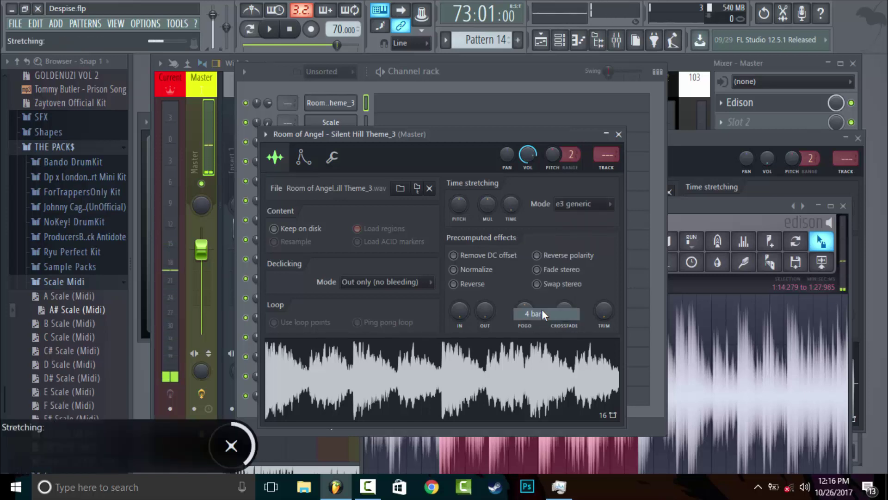
pyautogui.click(484, 266)
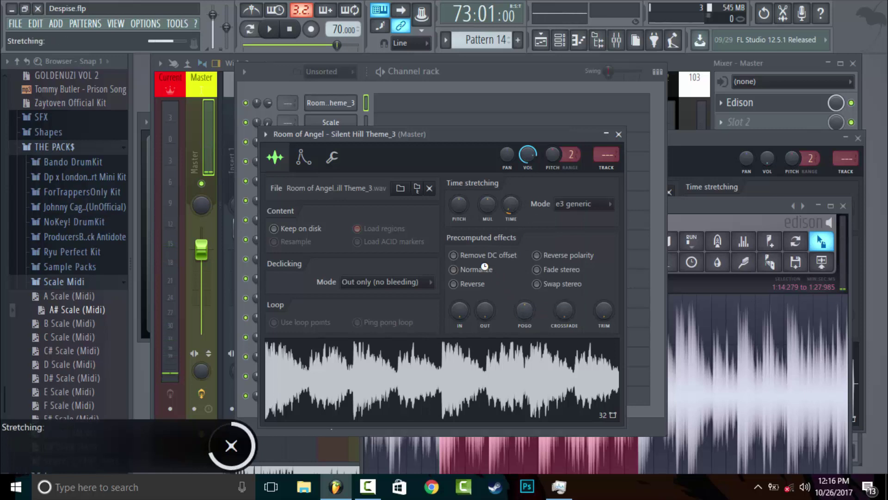
# Set the new Room of Angel sample channel to cut itself
pyautogui.click(347, 111)
pyautogui.rightClick(347, 111)
pyautogui.click(398, 174)
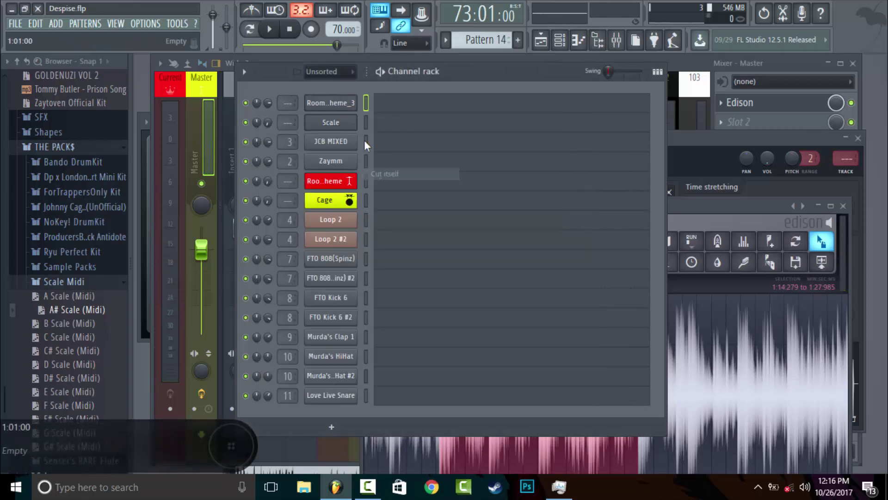
# Draw a four-bar C5 note from bar 1 in the new channel's piano roll and raise its velocity to maximum
pyautogui.rightClick(346, 105)
pyautogui.click(379, 104)
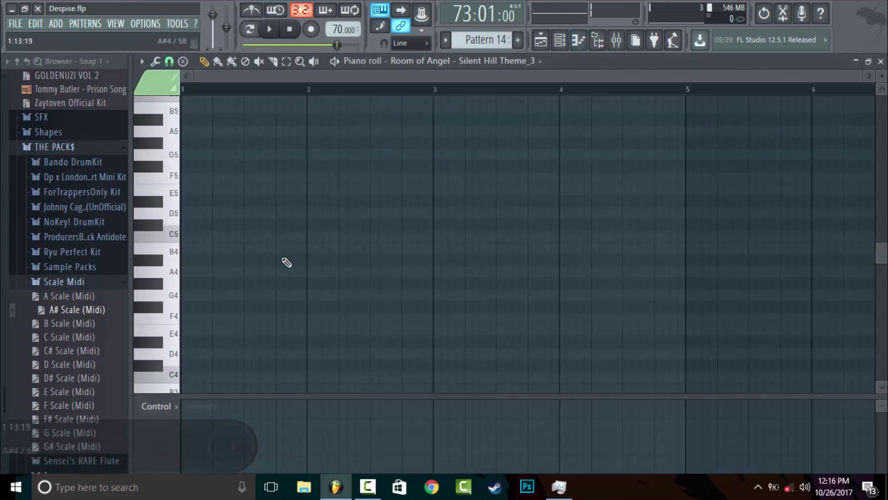
pyautogui.click(187, 236)
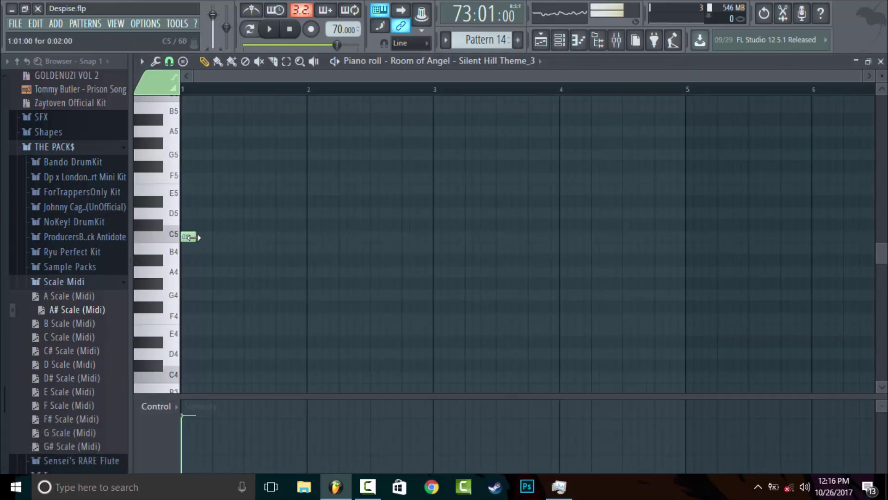
pyautogui.moveTo(216, 237)
pyautogui.mouseDown()
pyautogui.moveTo(244, 253)
pyautogui.moveTo(685, 245)
pyautogui.mouseUp()
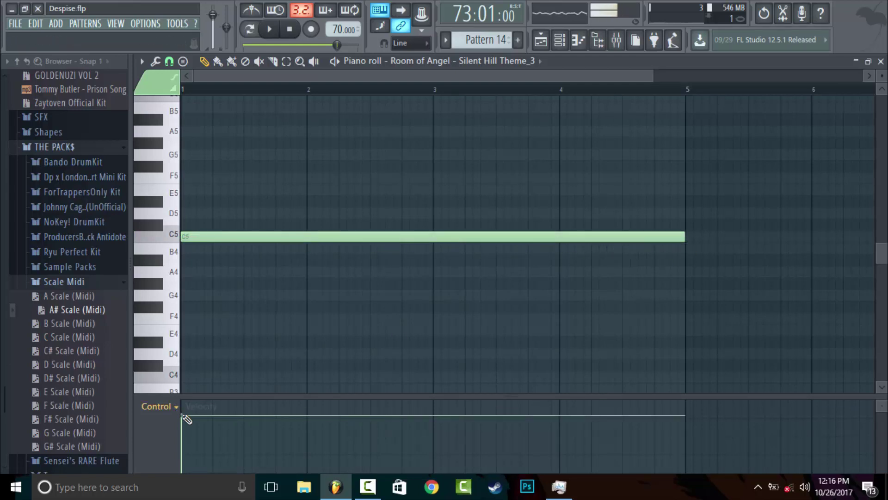
pyautogui.moveTo(185, 418); pyautogui.dragTo(218, 262)
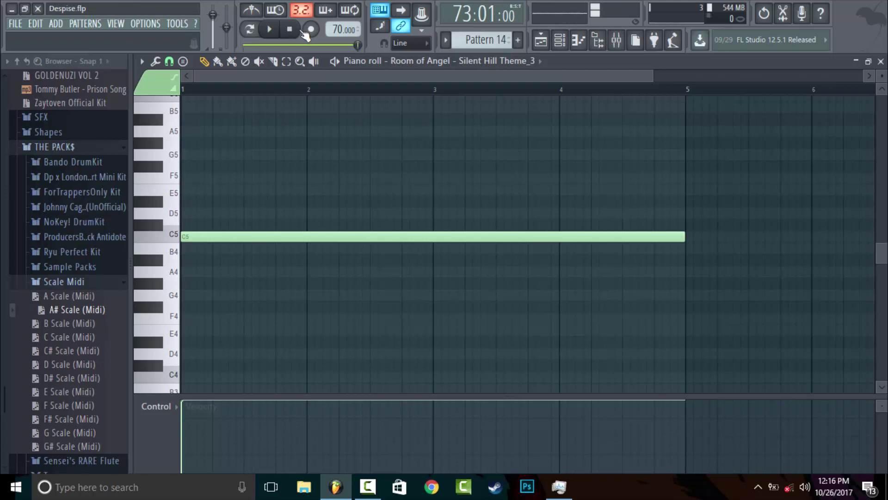
# Switch playback to pattern mode, audition the loop alone and against the metronome, and close the piano roll
pyautogui.press('space')
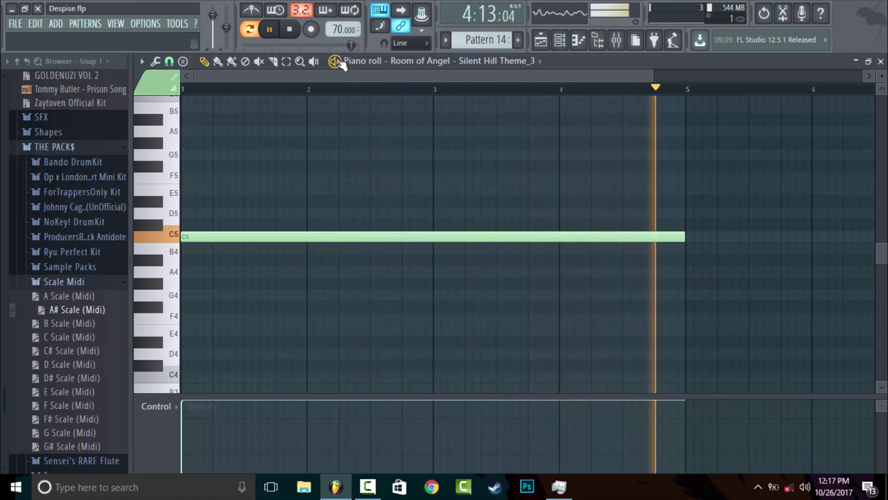
pyautogui.press('space')
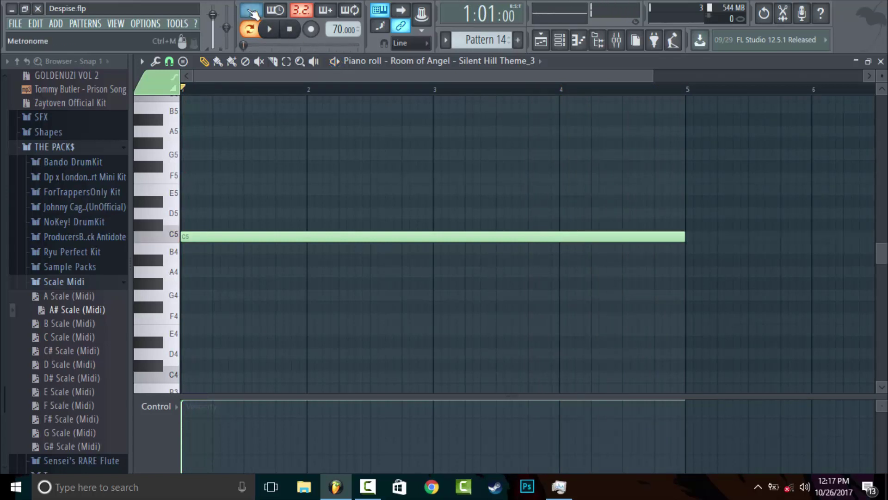
pyautogui.press('space')
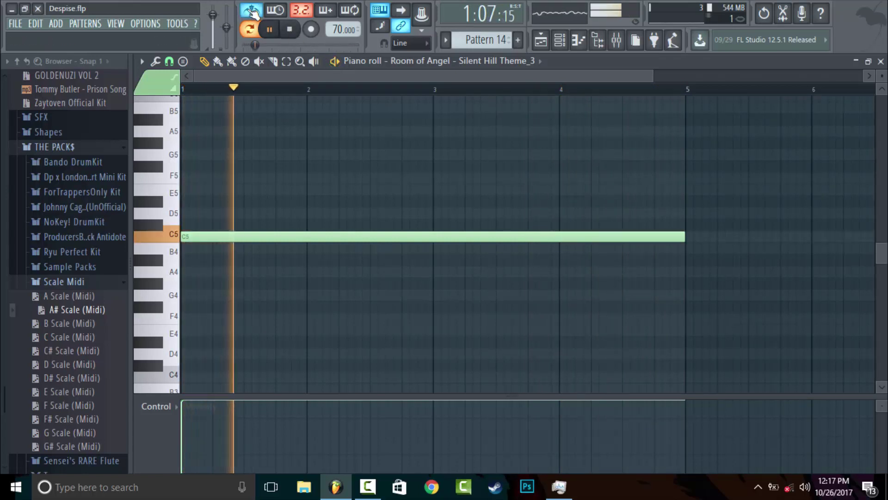
pyautogui.click(853, 61)
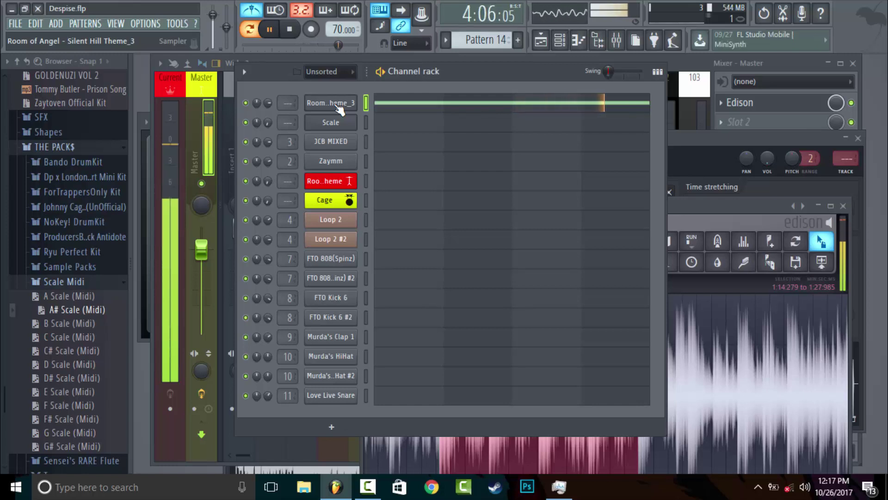
pyautogui.click(260, 17)
pyautogui.press('space')
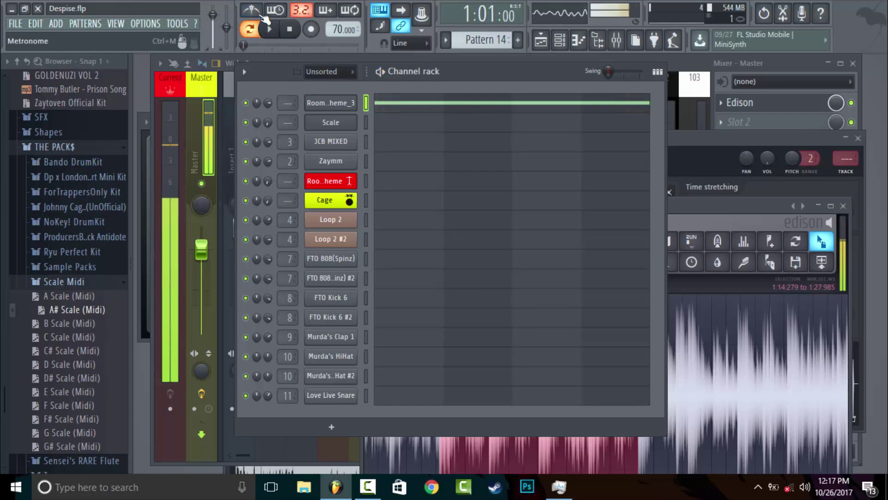
# Enable Reverse on the new sample channel and play the reversed loop
pyautogui.click(331, 103)
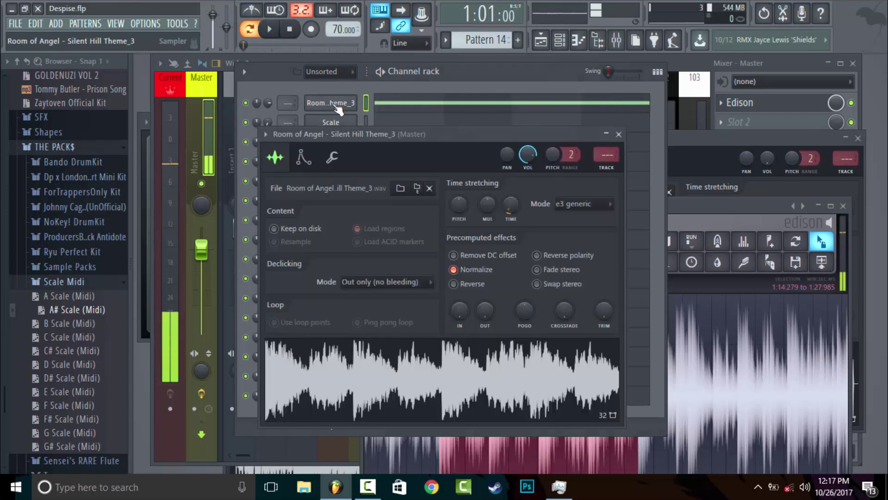
pyautogui.click(468, 285)
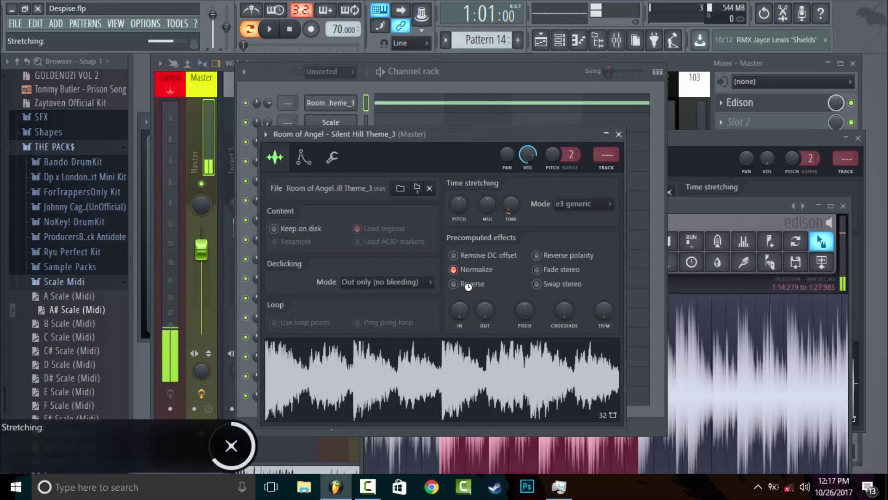
pyautogui.click(468, 285)
pyautogui.press('space')
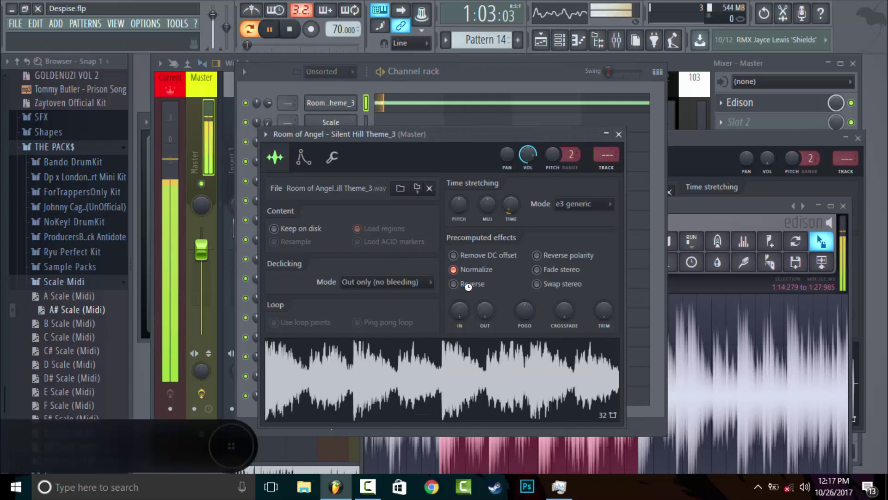
pyautogui.click(469, 285)
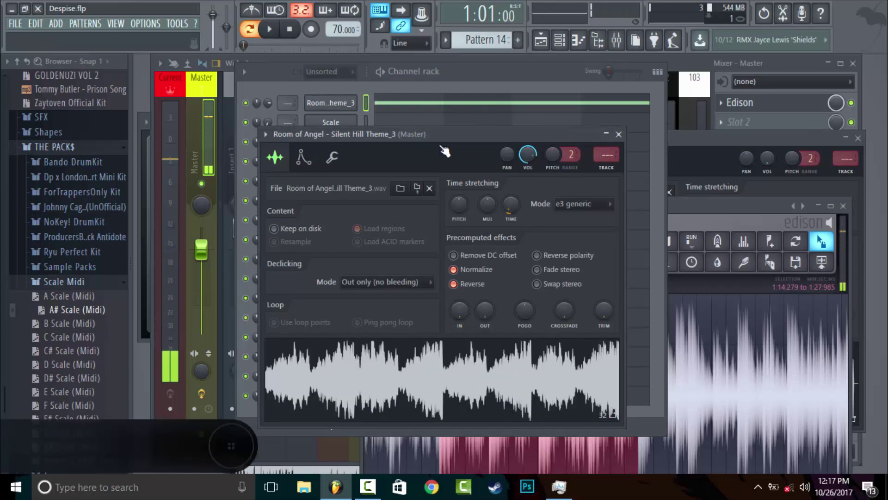
pyautogui.click(440, 78)
pyautogui.press('space')
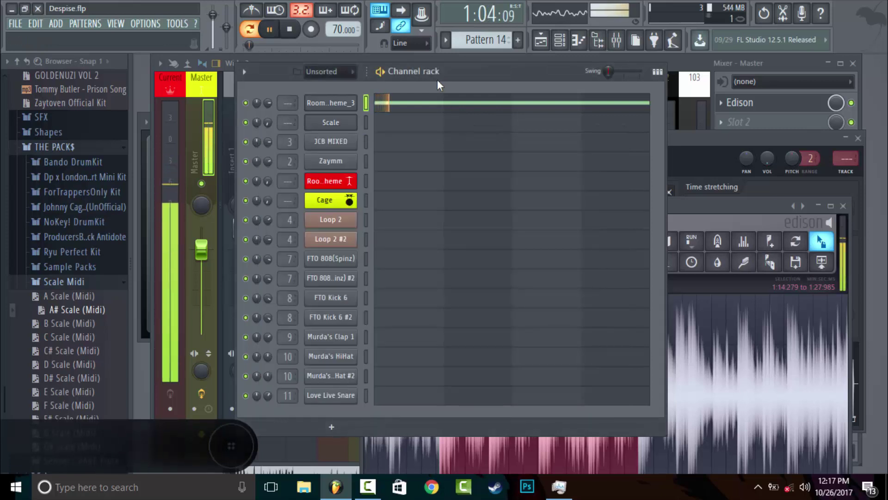
# Lower the time-stretching pitch of the reversed sample and play the loop to hear the change
pyautogui.click(345, 106)
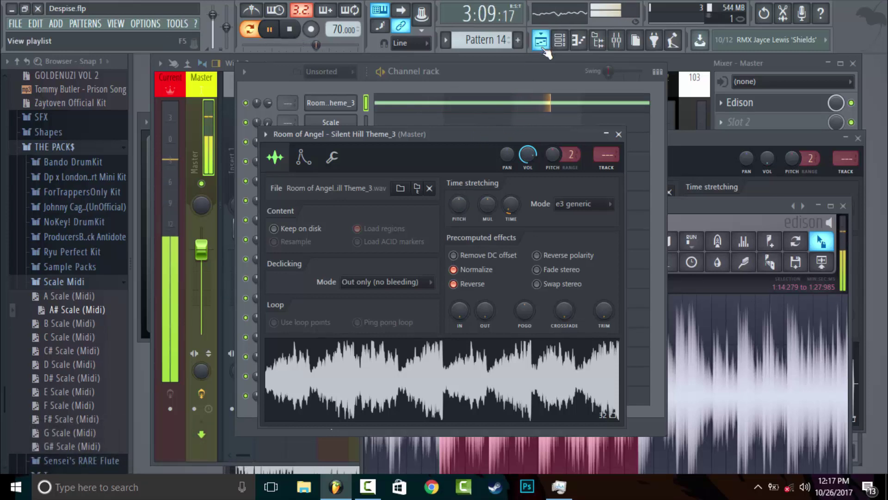
pyautogui.press('space')
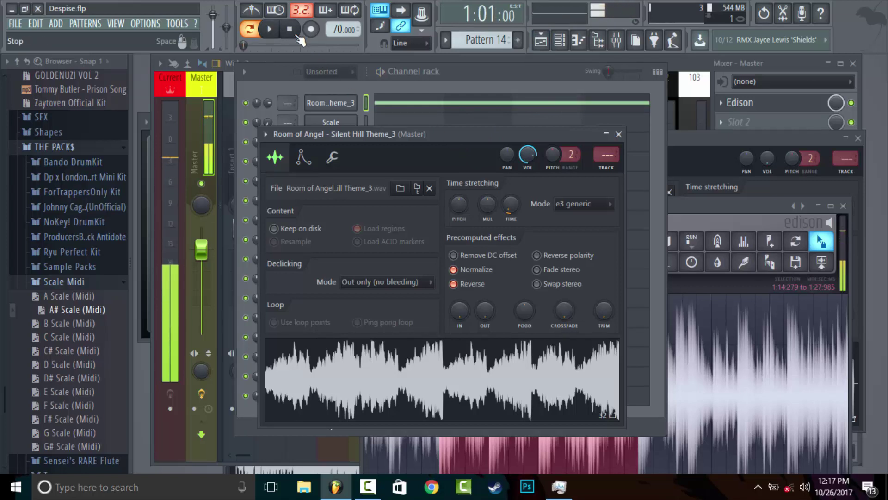
pyautogui.moveTo(459, 200); pyautogui.dragTo(459, 245)
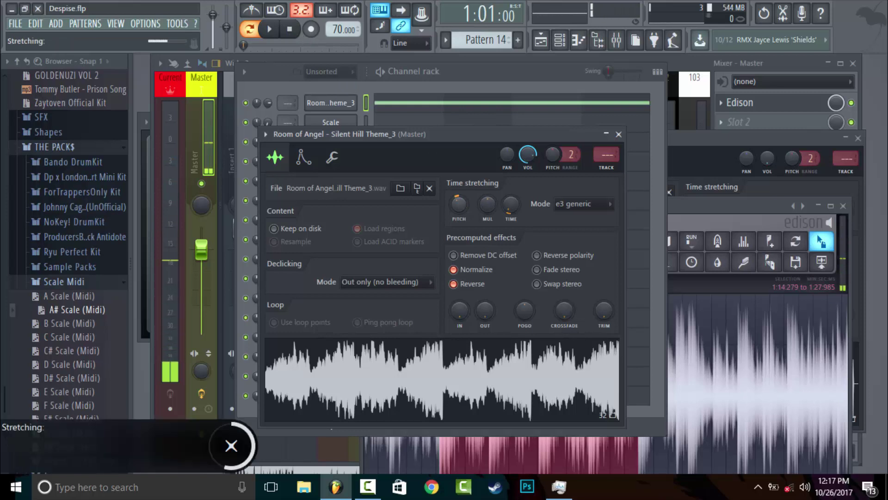
pyautogui.press('space')
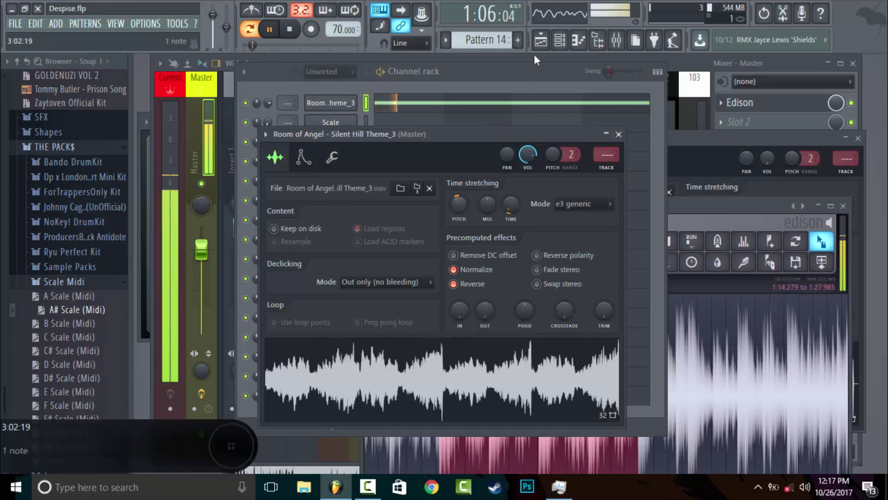
# In song mode, select bars 73 to 89 of the playlist and place Pattern 14 clips on Track 2 at bars 73 and 77
pyautogui.click(540, 42)
pyautogui.click(559, 88)
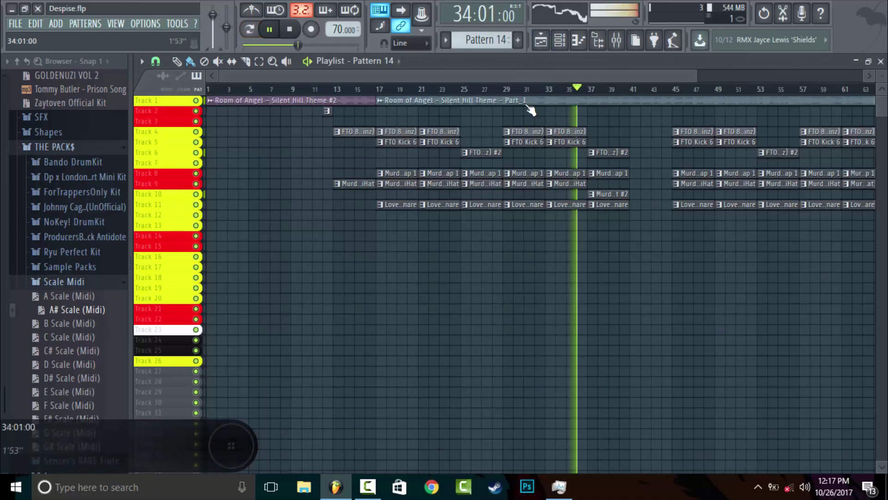
pyautogui.click(422, 88)
pyautogui.press('space')
pyautogui.moveTo(380, 80); pyautogui.dragTo(640, 101)
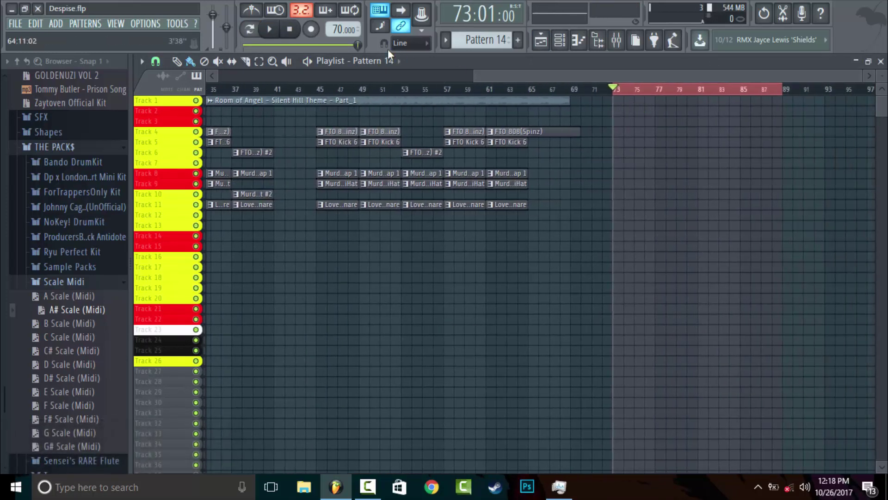
pyautogui.click(177, 61)
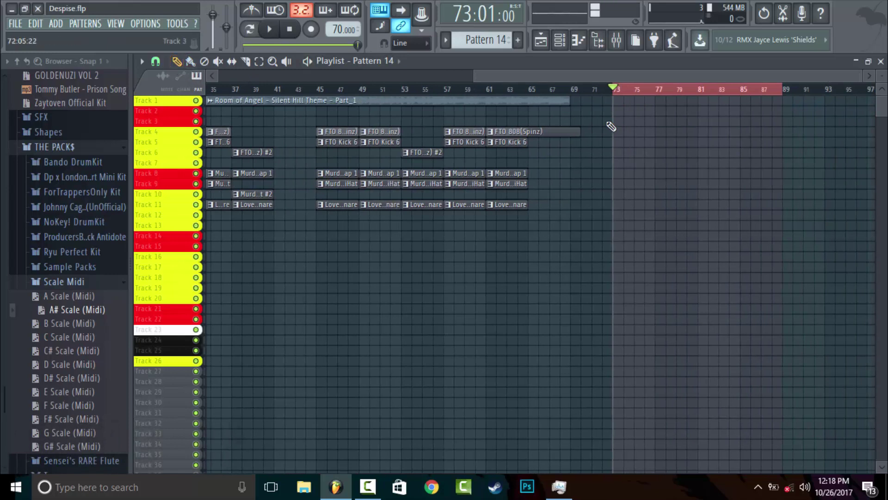
pyautogui.click(616, 111)
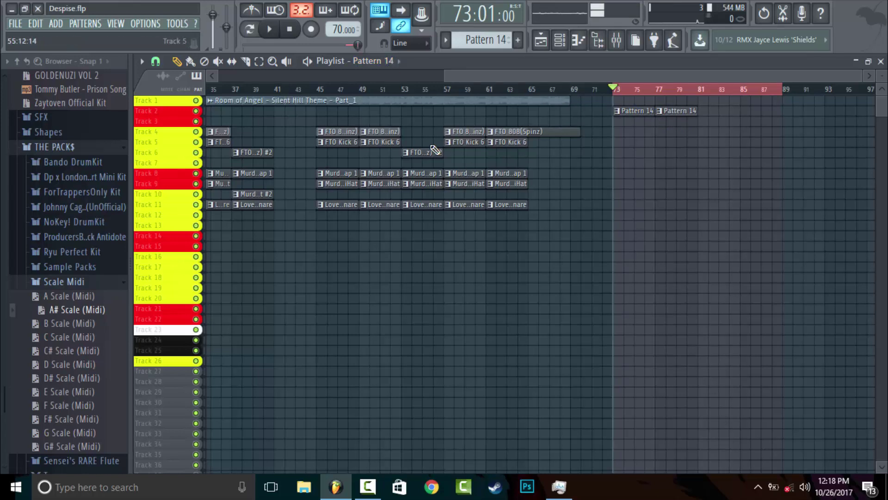
# Copy the 808, clap, hi-hat and snare clips from bar 53 to bar 73, duplicate them to bar 77, and play the section
pyautogui.moveTo(422, 183); pyautogui.dragTo(439, 231)
pyautogui.moveTo(428, 174); pyautogui.dragTo(642, 179)
pyautogui.hotkey('ctrl', 'b')
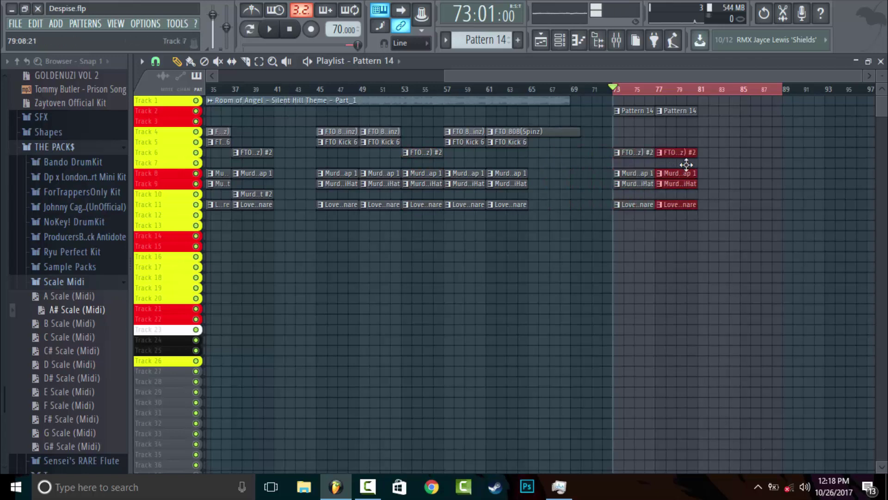
pyautogui.press('space')
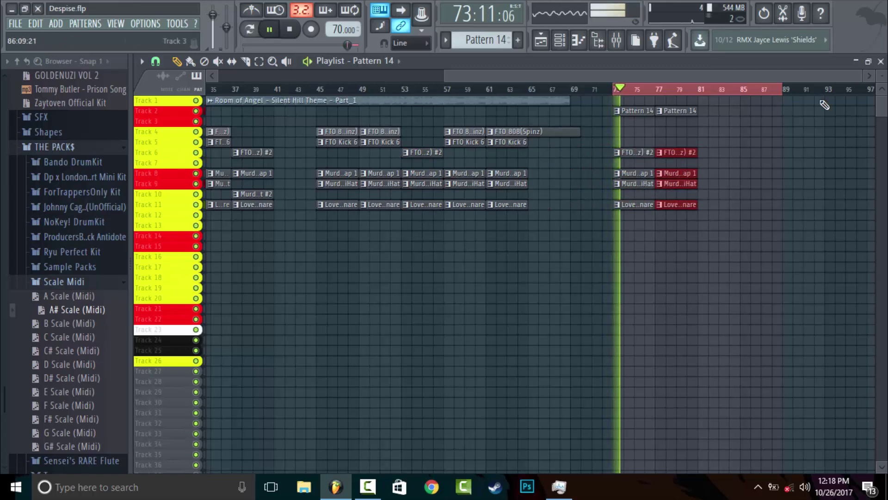
# Close the playlist, disable Reverse on the Room of Angel sample channel, and play the loop over the drums
pyautogui.click(881, 61)
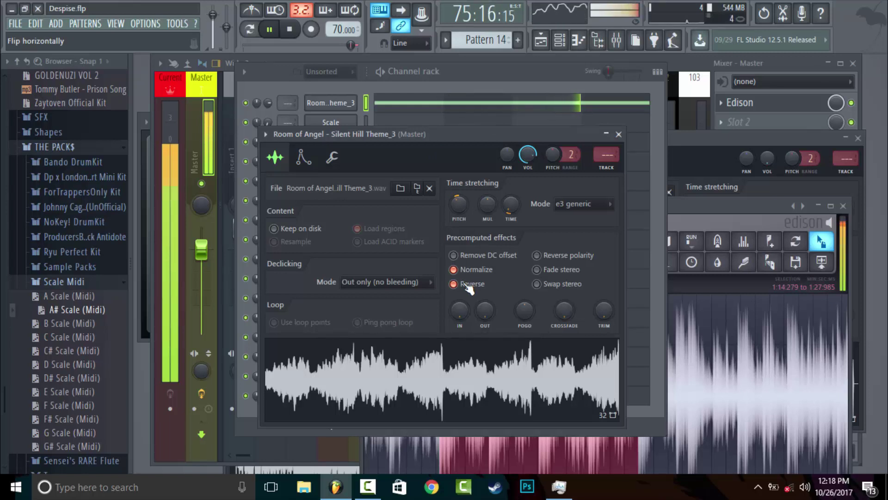
pyautogui.press('space')
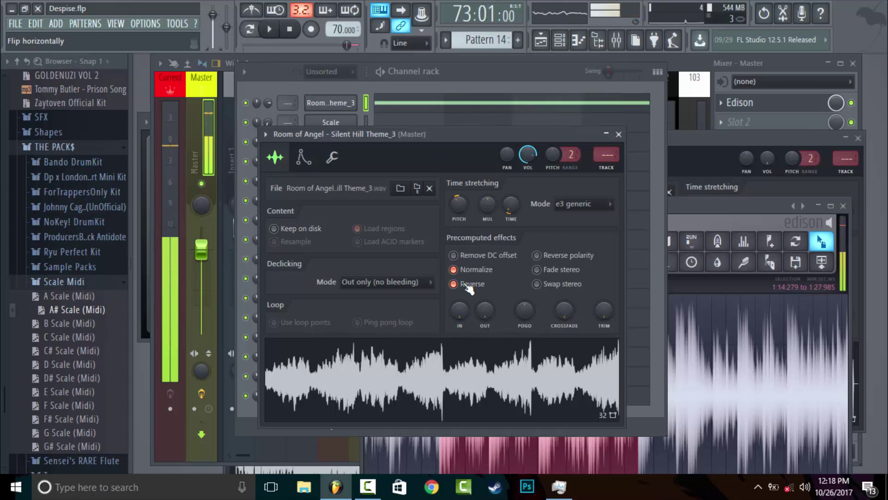
pyautogui.click(464, 283)
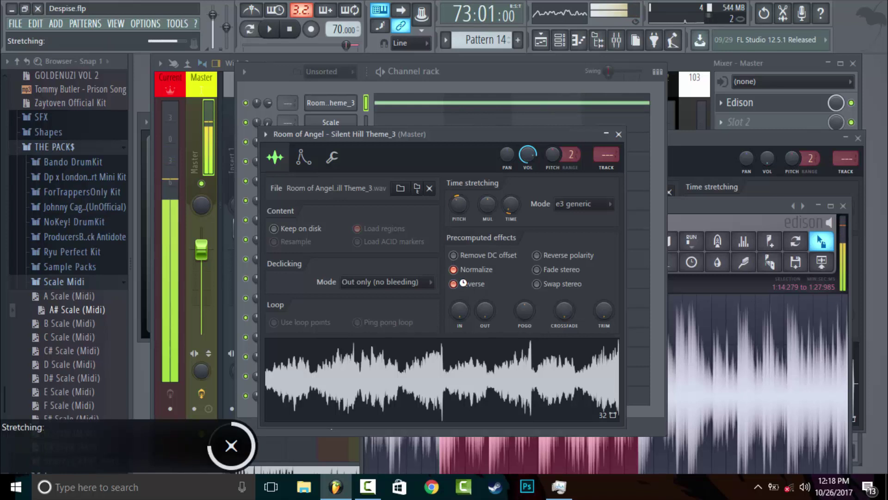
pyautogui.click(462, 283)
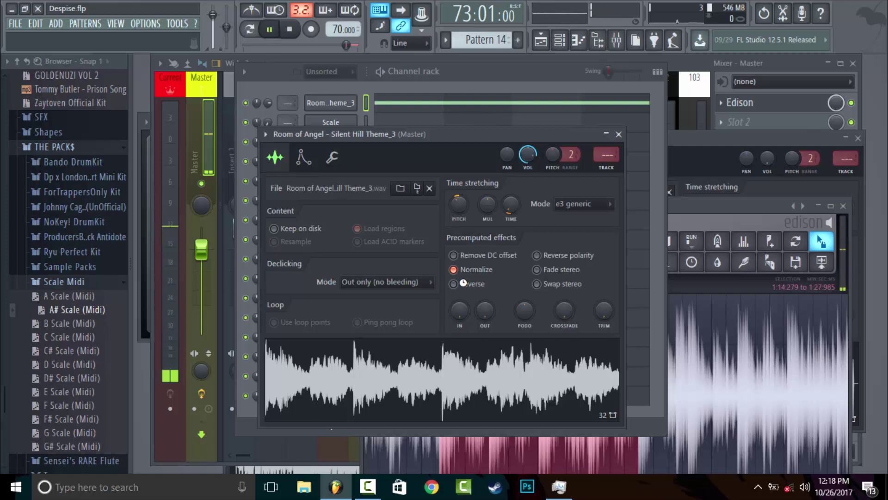
pyautogui.press('space')
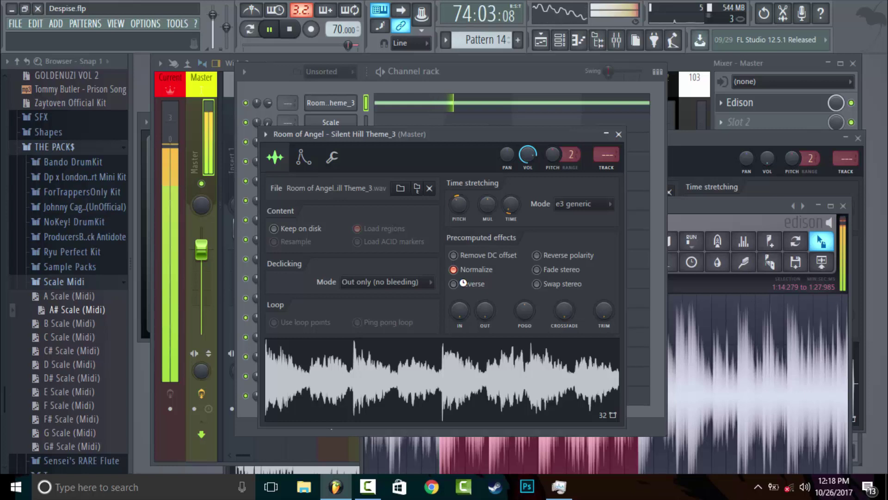
pyautogui.press('space')
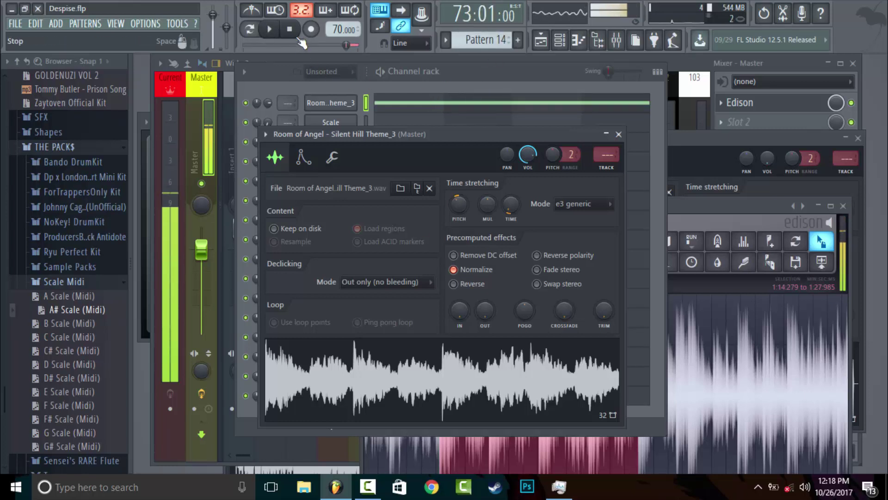
# Close the sample settings, route the Room of Angel channel to mixer track 4, and open the mixer
pyautogui.click(479, 81)
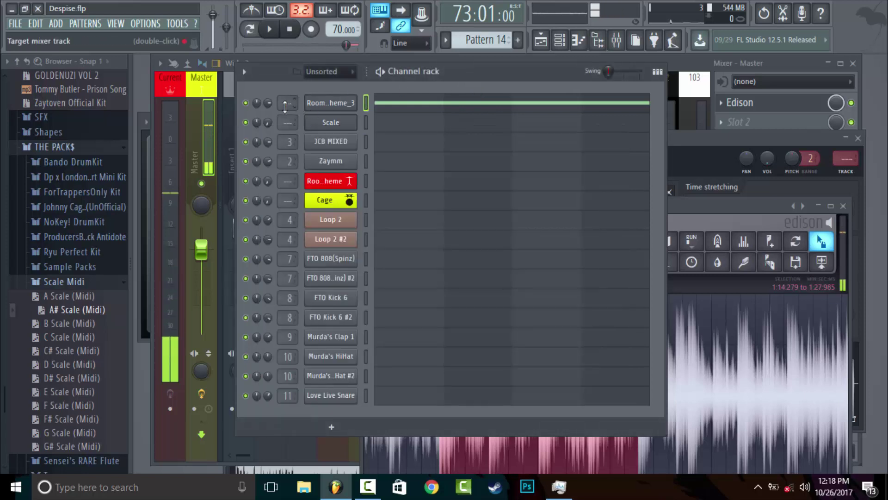
pyautogui.scroll(4, 288, 102)
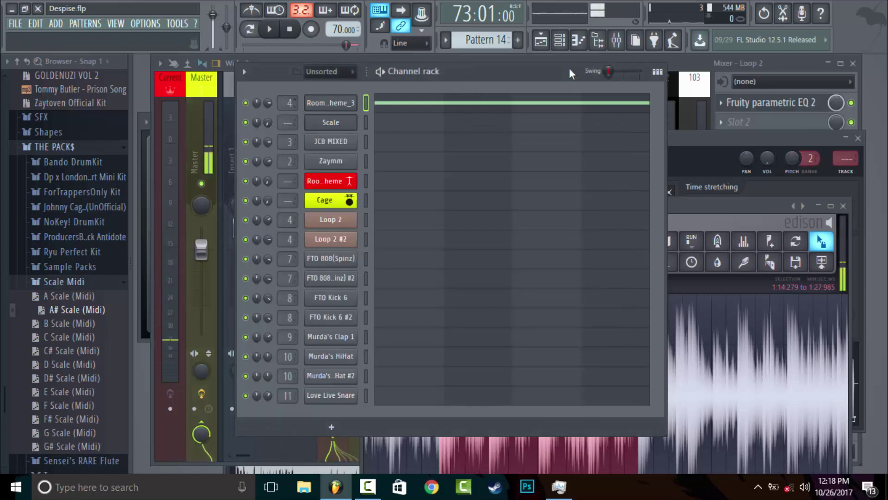
pyautogui.click(619, 42)
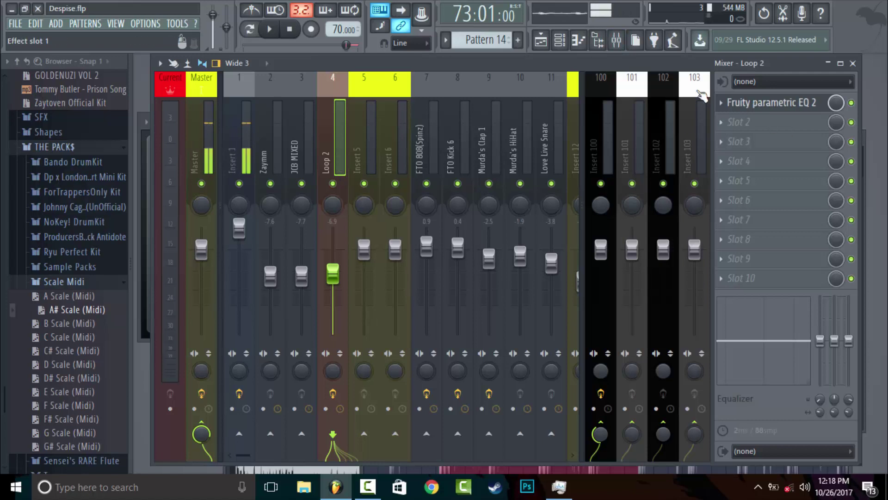
pyautogui.click(542, 41)
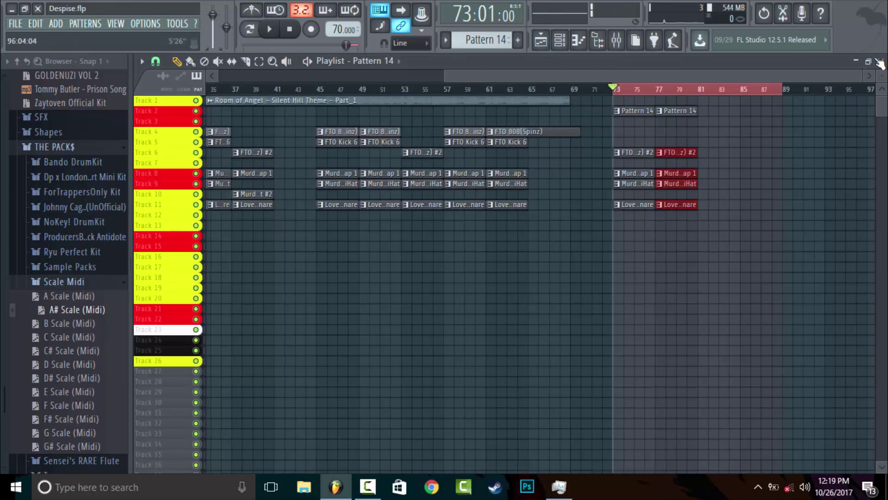
pyautogui.click(879, 63)
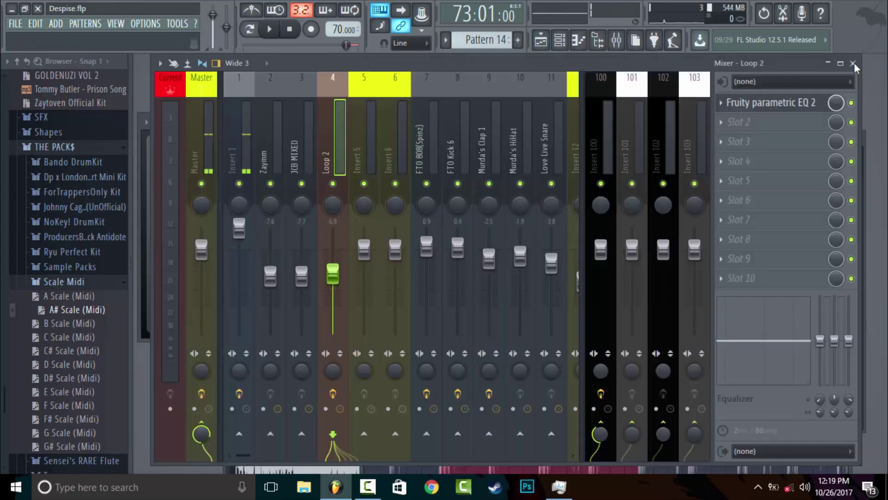
pyautogui.click(555, 41)
pyautogui.click(578, 40)
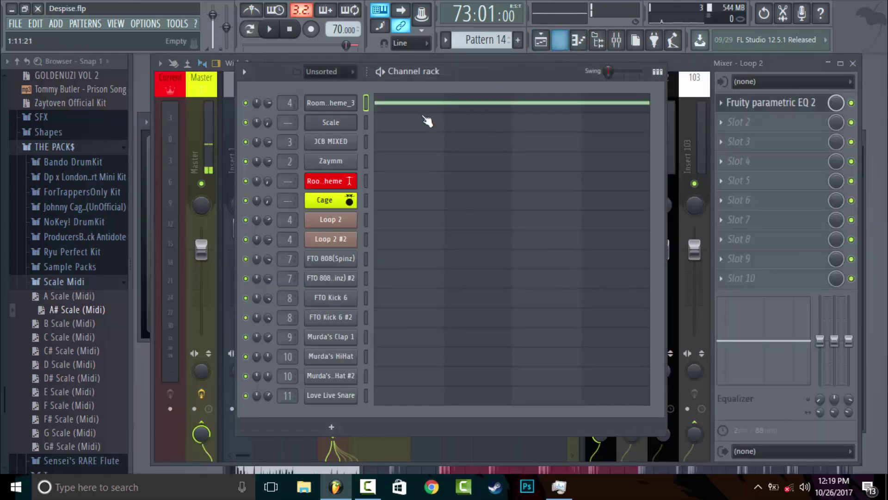
pyautogui.click(346, 109)
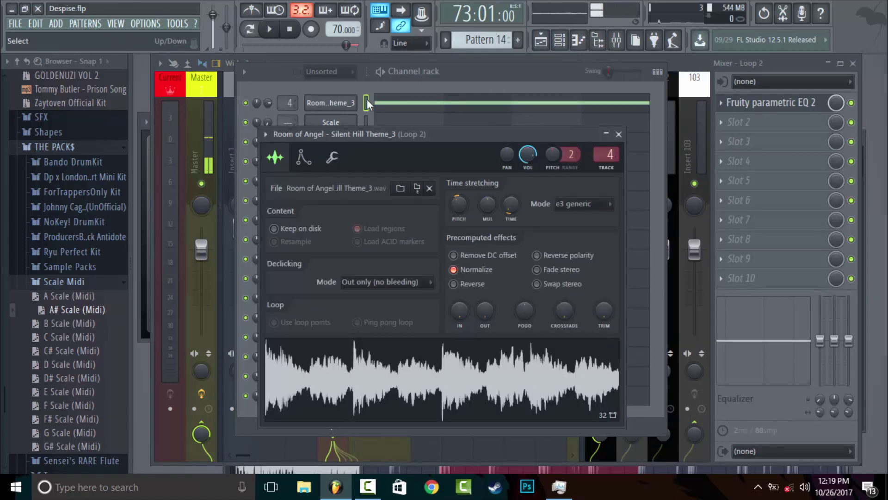
pyautogui.click(368, 98)
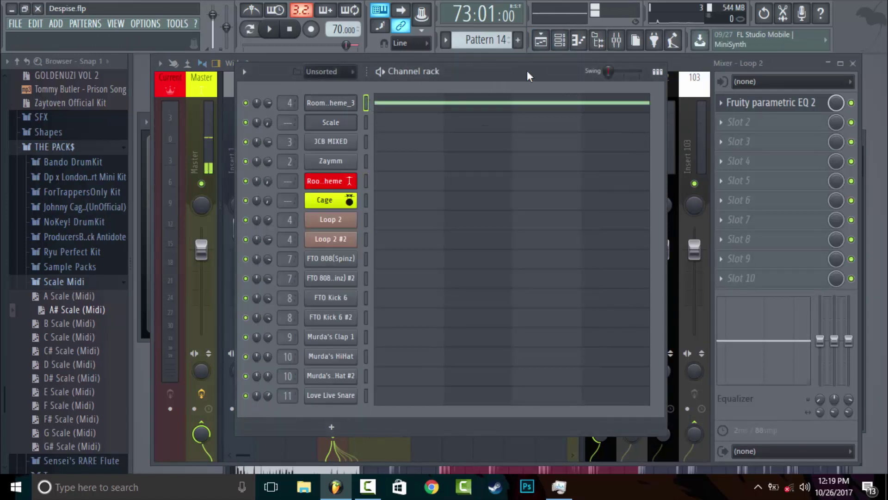
# Show the channel routing options of the Loop 2 mixer track and dismiss them without applying anything
pyautogui.click(618, 48)
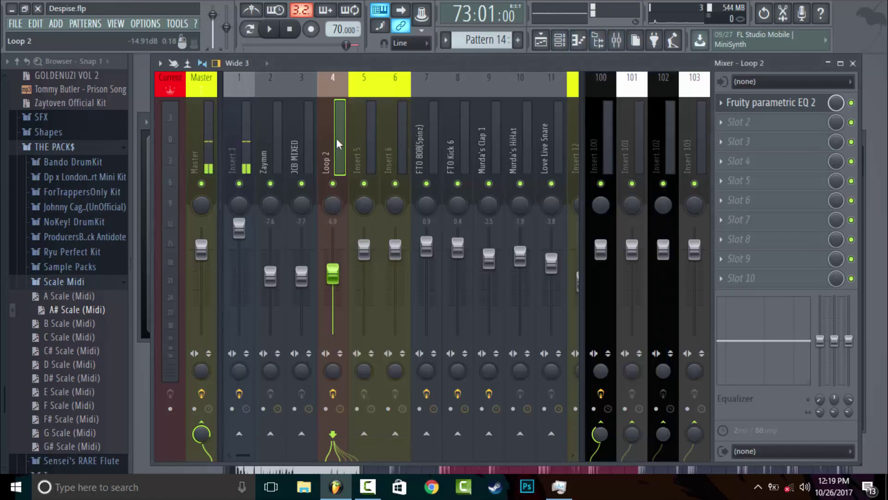
pyautogui.rightClick(337, 137)
pyautogui.moveTo(431, 179)
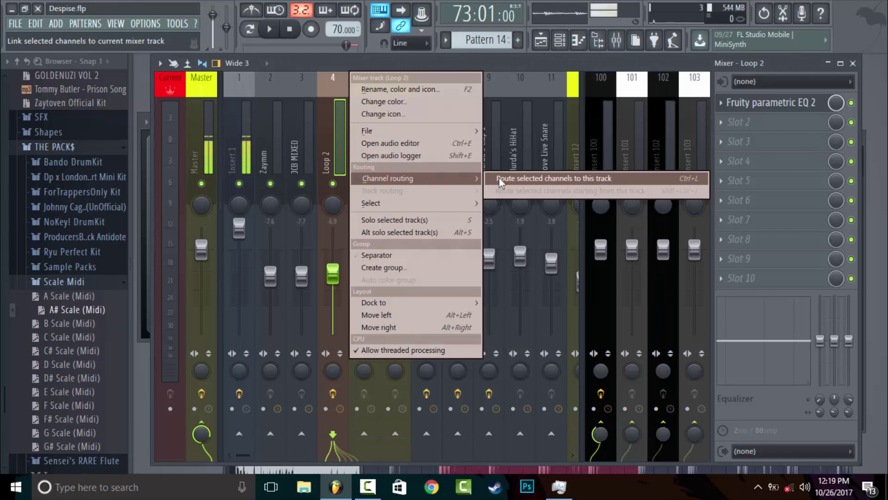
pyautogui.click(526, 62)
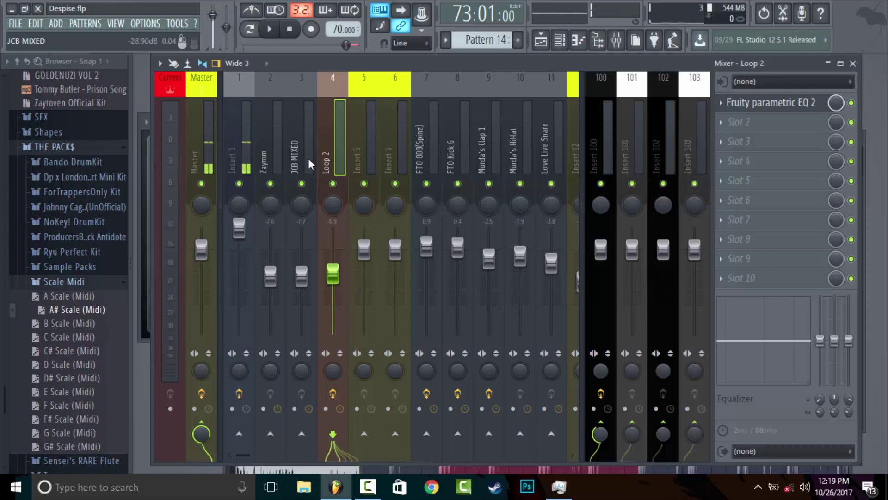
# Open Fruity parametric EQ 2 on the Loop 2 mixer track and reset band 1 to a flat response at 63 Hz
pyautogui.click(735, 107)
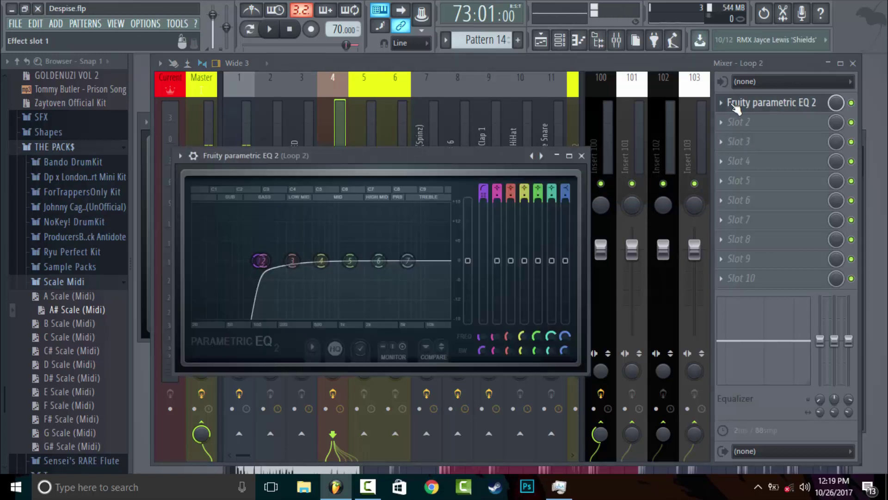
pyautogui.rightClick(486, 185)
pyautogui.click(499, 193)
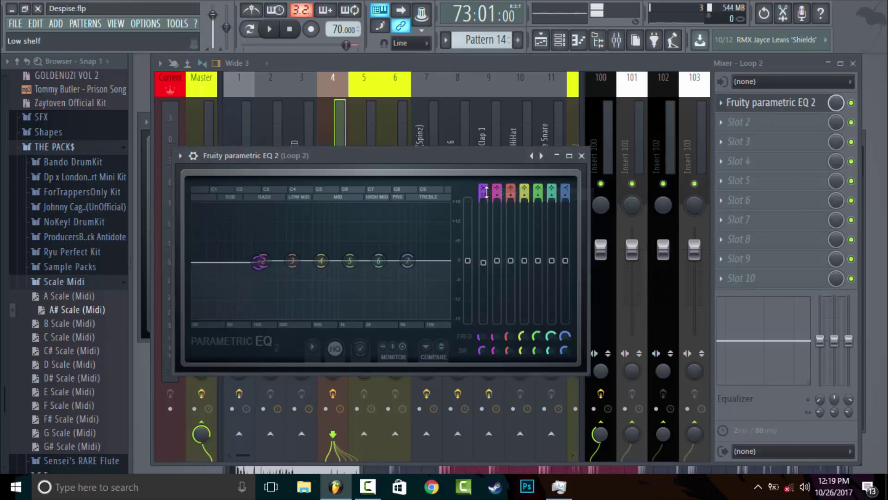
pyautogui.rightClick(255, 272)
pyautogui.click(270, 279)
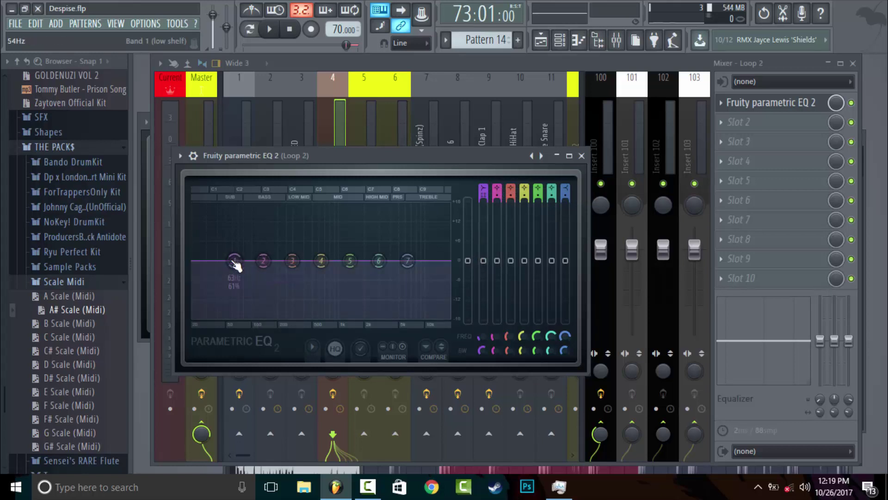
pyautogui.rightClick(545, 159)
pyautogui.click(568, 168)
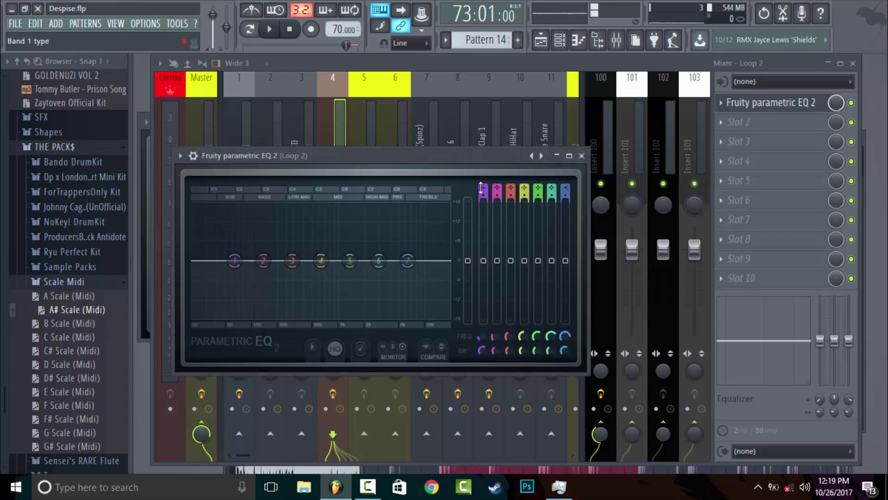
# Set EQ band 1 to a steep high-pass filter and raise its cutoff to about 120 Hz
pyautogui.scroll(3, 481, 188)
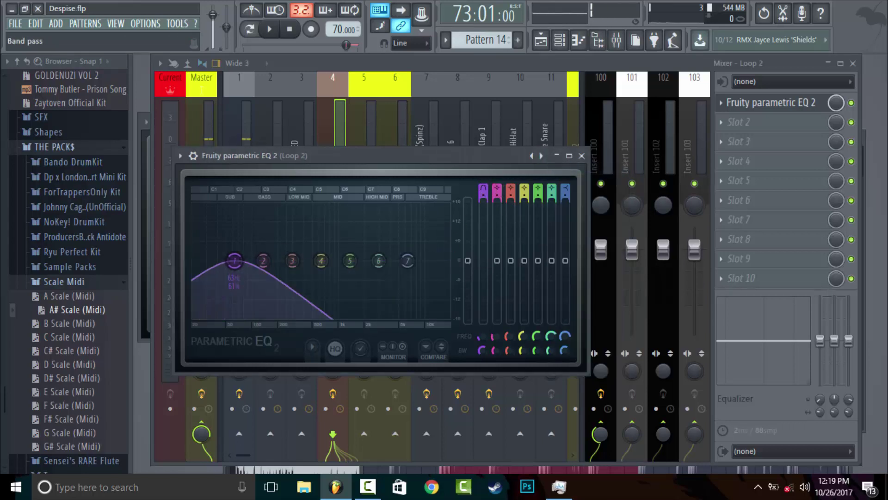
pyautogui.scroll(1, 483, 189)
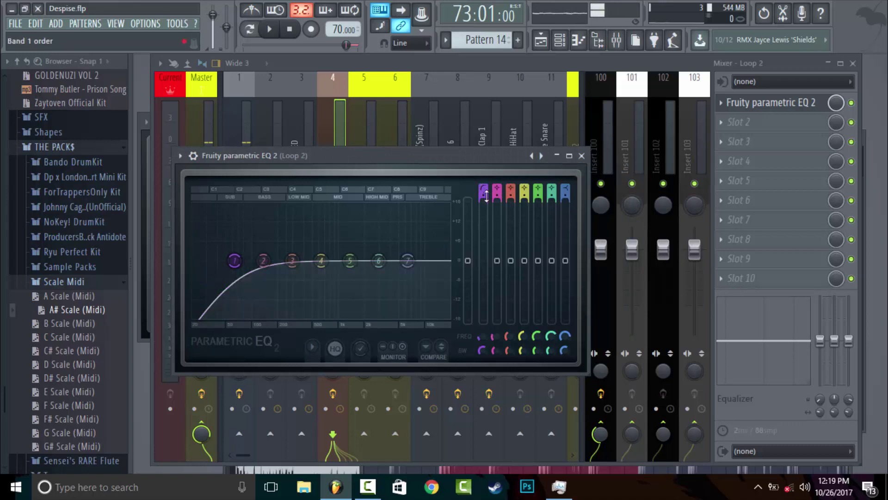
pyautogui.scroll(2, 486, 196)
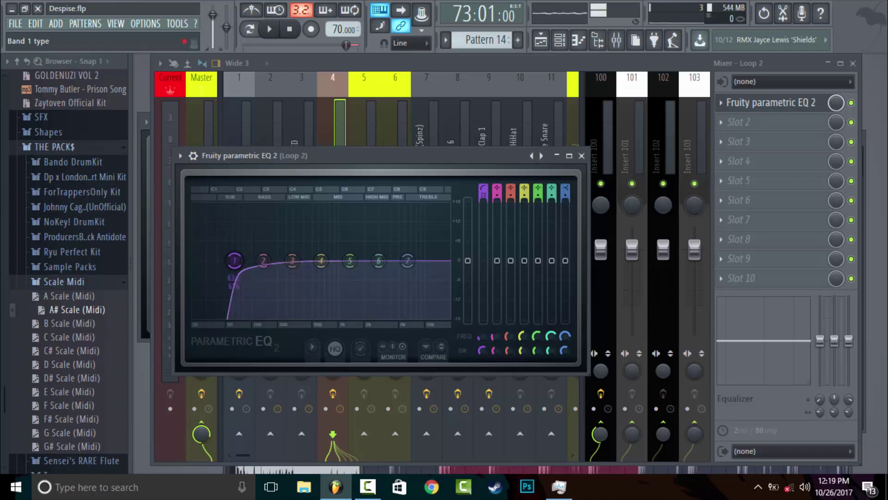
pyautogui.scroll(1, 483, 189)
pyautogui.scroll(-1, 483, 190)
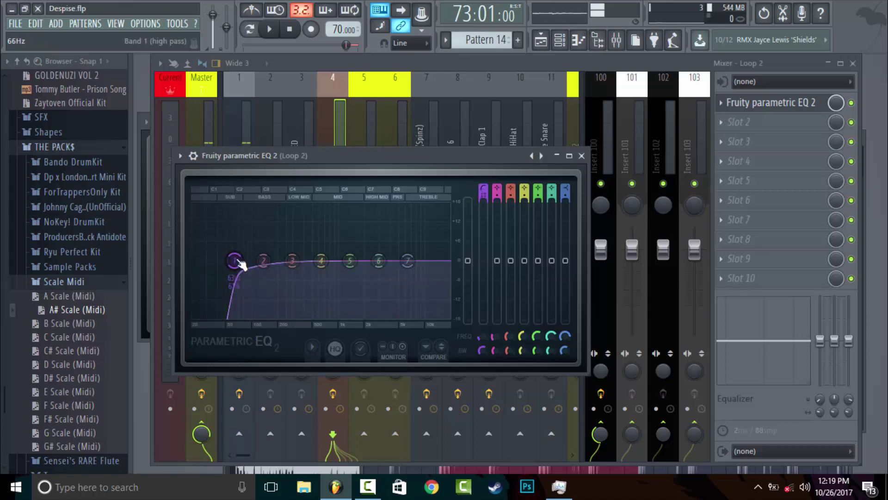
pyautogui.moveTo(239, 264); pyautogui.dragTo(256, 261)
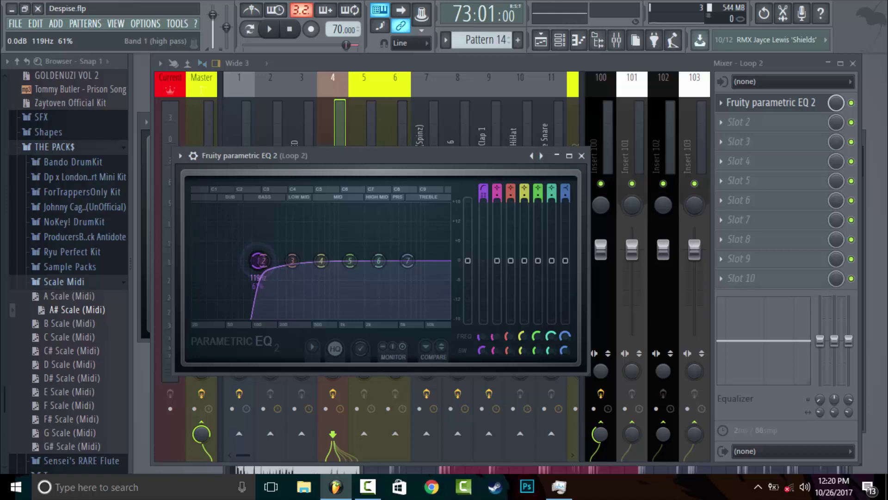
pyautogui.moveTo(260, 260); pyautogui.dragTo(261, 260)
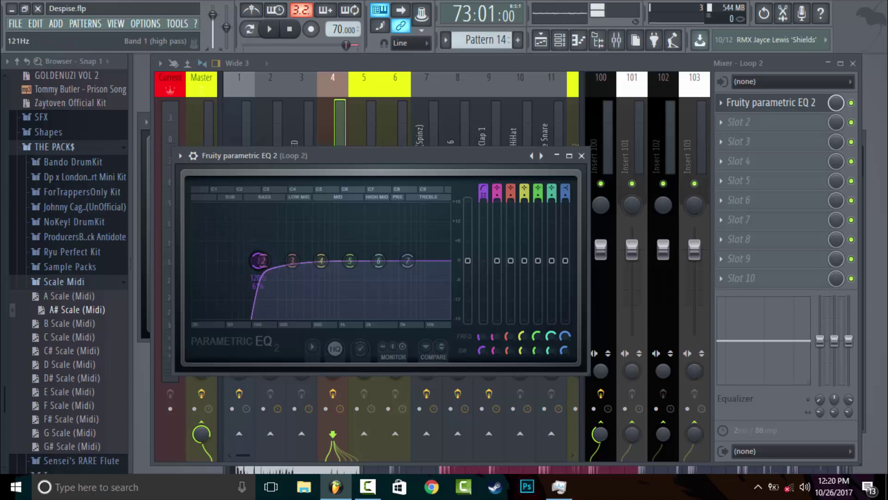
# Bring up the channel rack over the mixer and reposition its window
pyautogui.click(561, 42)
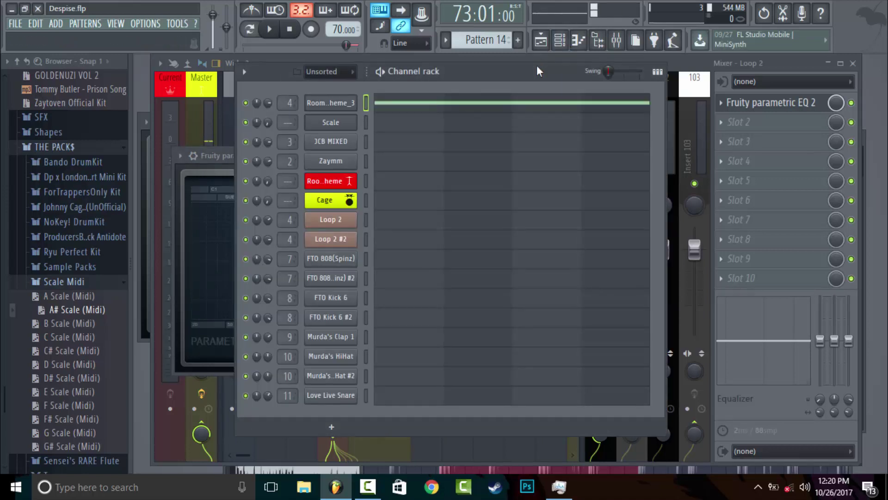
pyautogui.moveTo(526, 70); pyautogui.dragTo(499, 68)
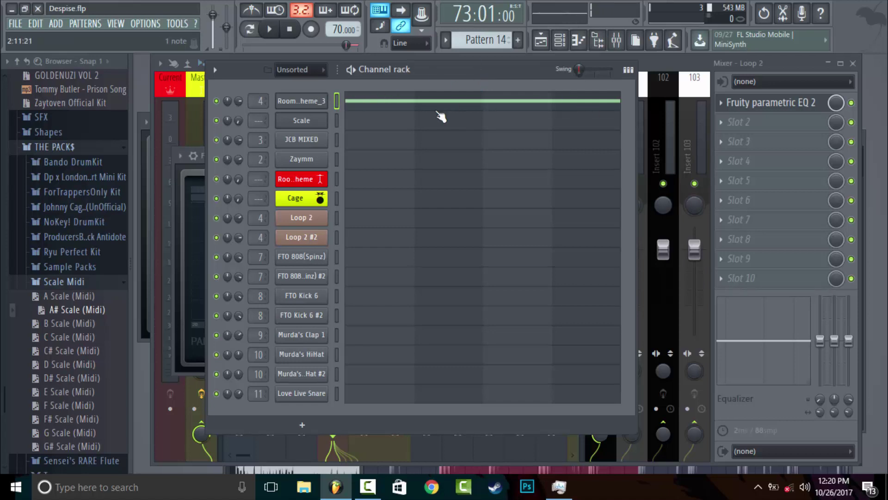
# Fine-tune the band 1 high-pass cutoff on the Loop 2 track's EQ around 100 Hz and play the arrangement from bar 73
pyautogui.click(785, 103)
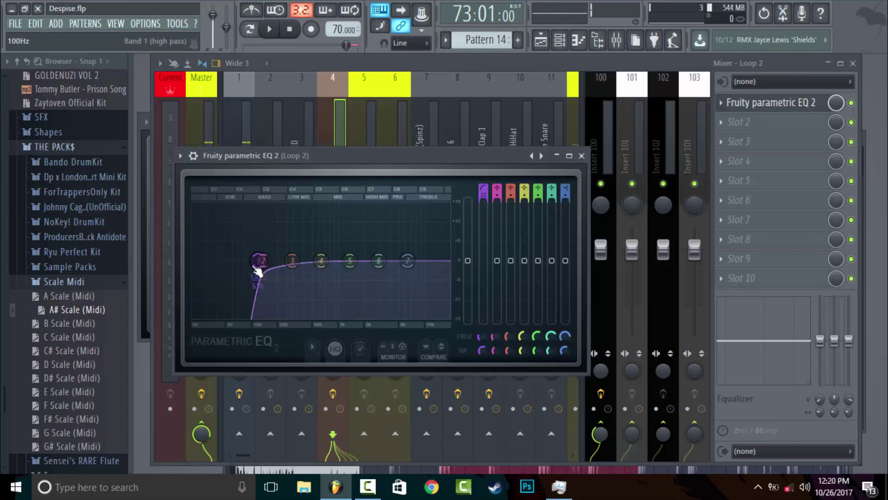
pyautogui.moveTo(258, 264); pyautogui.dragTo(260, 261)
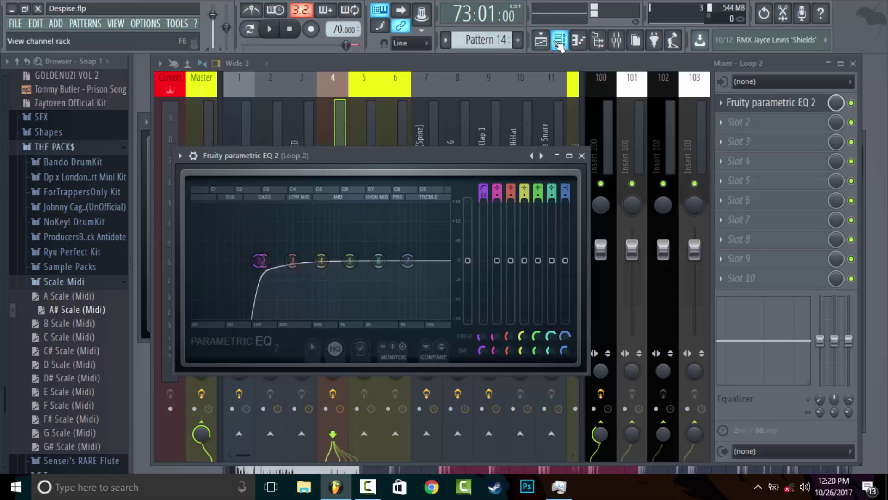
pyautogui.click(540, 41)
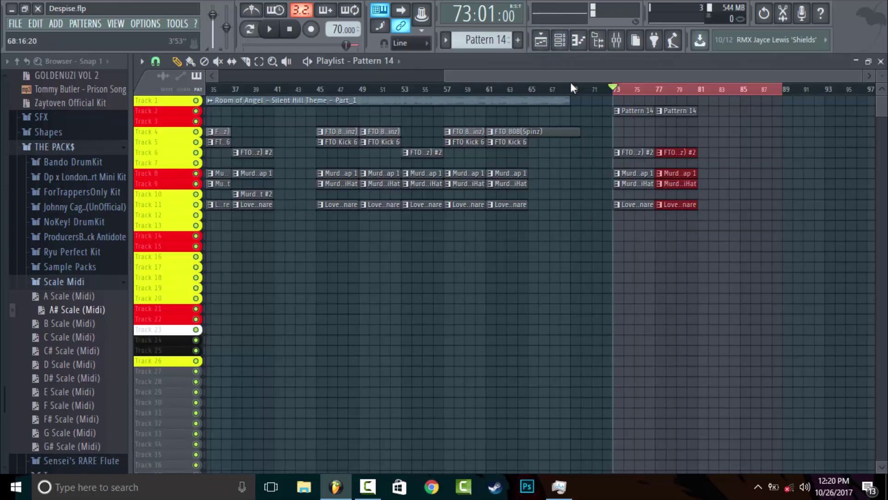
pyautogui.press('space')
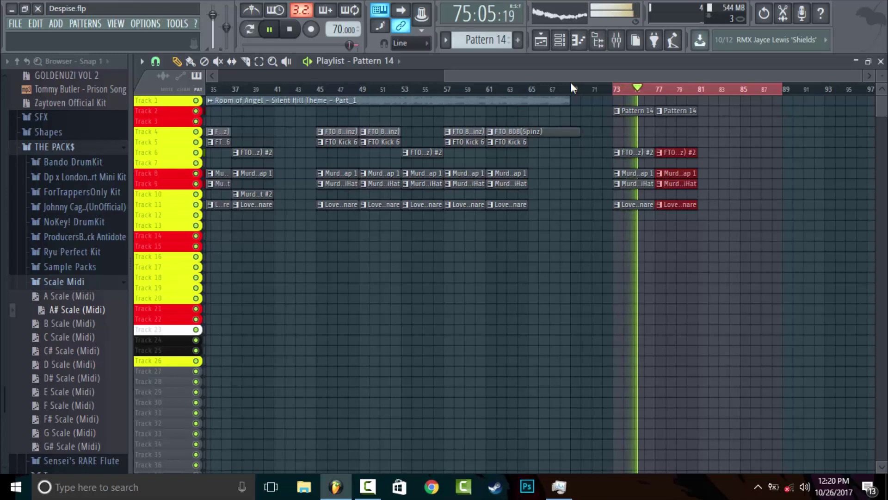
pyautogui.click(881, 61)
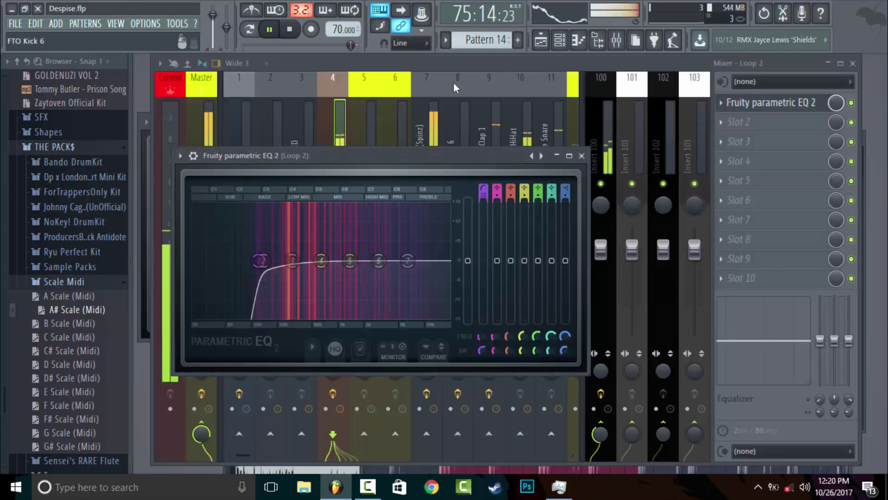
# Reset the time-stretching pitch of the Room of Angel - Silent Hill Theme_3 sampler channel and play the arrangement again
pyautogui.click(560, 41)
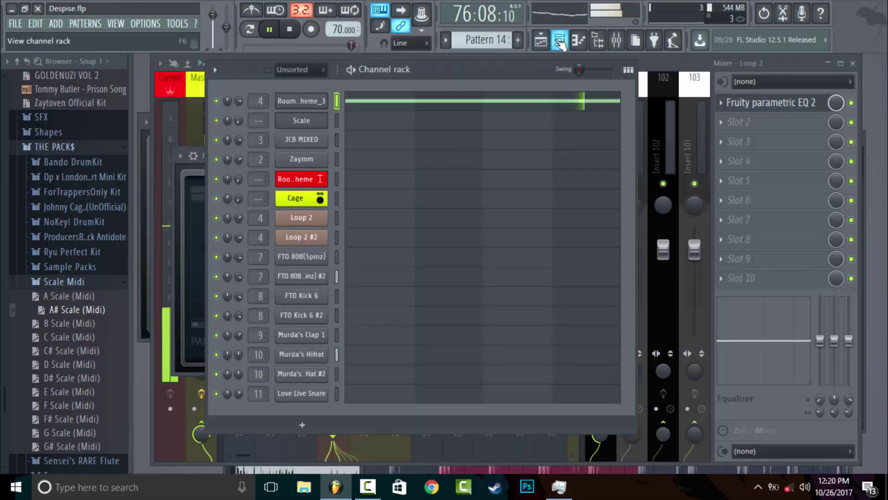
pyautogui.click(301, 102)
pyautogui.press('space')
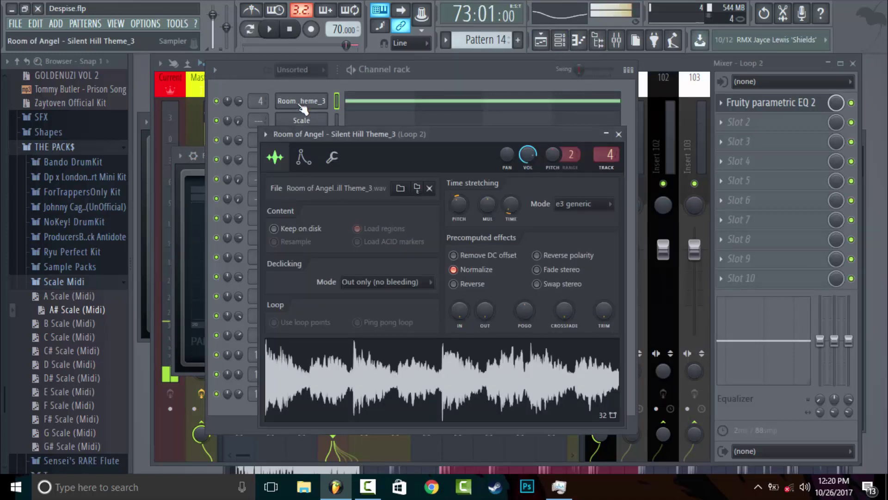
pyautogui.rightClick(463, 209)
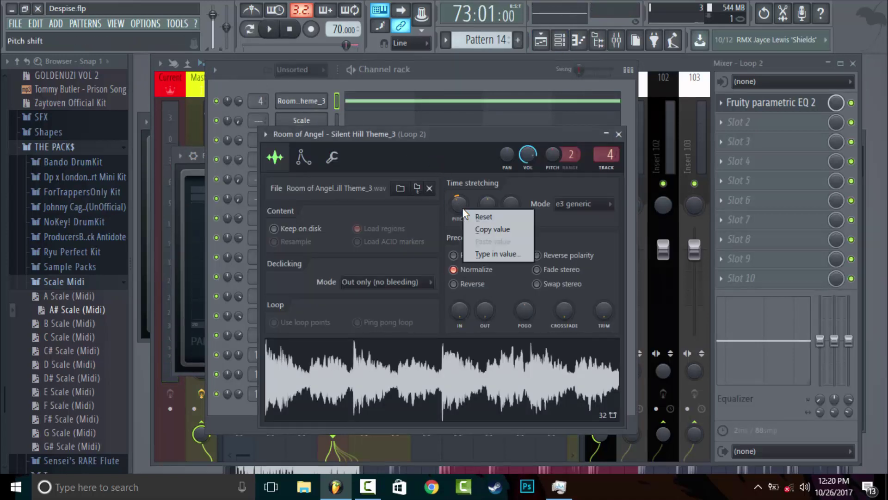
pyautogui.click(473, 213)
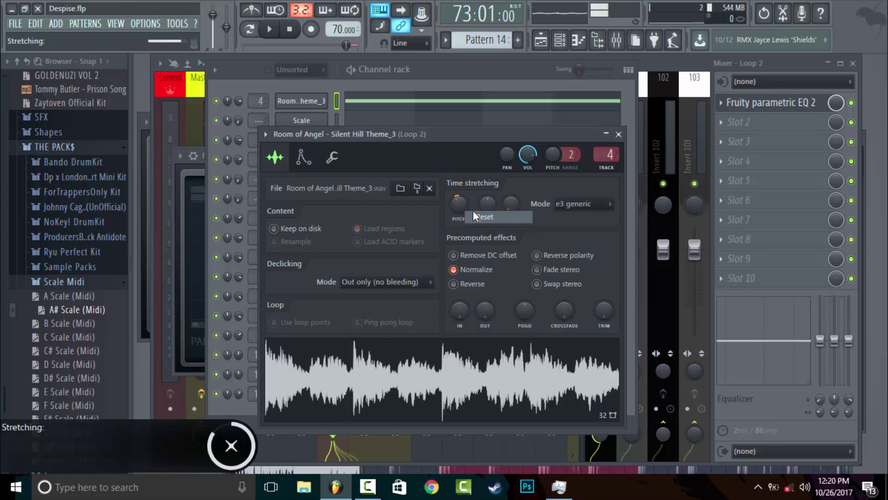
pyautogui.press('space')
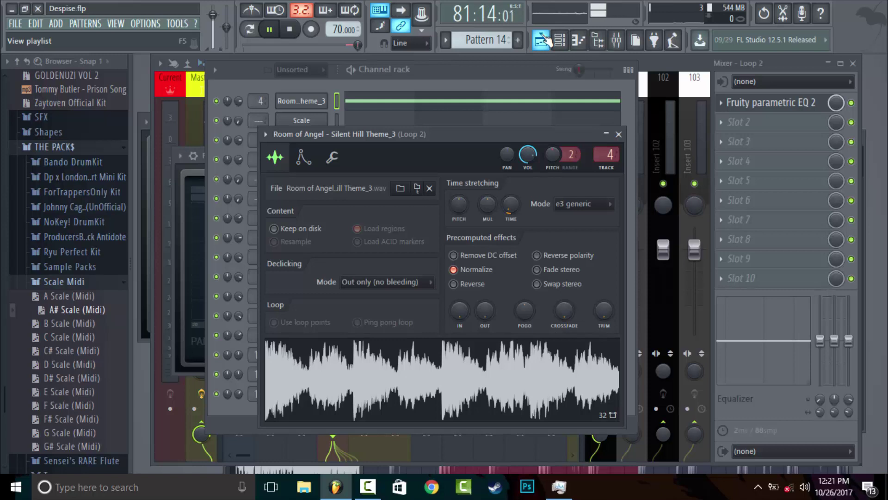
# Switch to the FTO 808(Spinz) pattern, examine its notes in the piano roll and stop playback
pyautogui.click(503, 77)
pyautogui.scroll(-1, 491, 39)
pyautogui.scroll(-1, 492, 39)
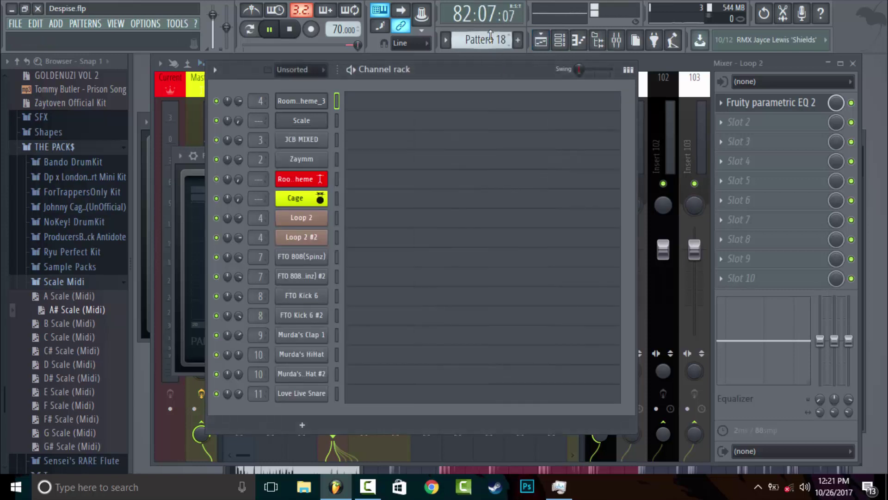
pyautogui.scroll(2, 492, 40)
pyautogui.scroll(4, 492, 40)
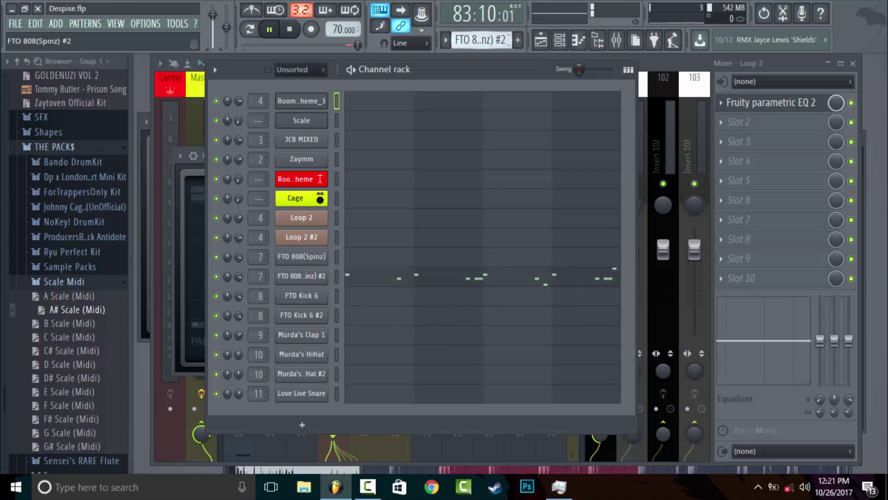
pyautogui.scroll(1, 492, 39)
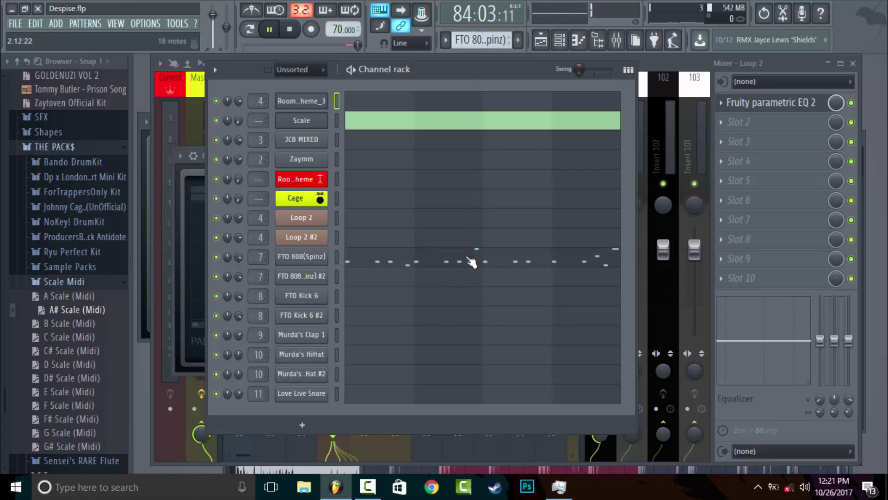
pyautogui.click(470, 259)
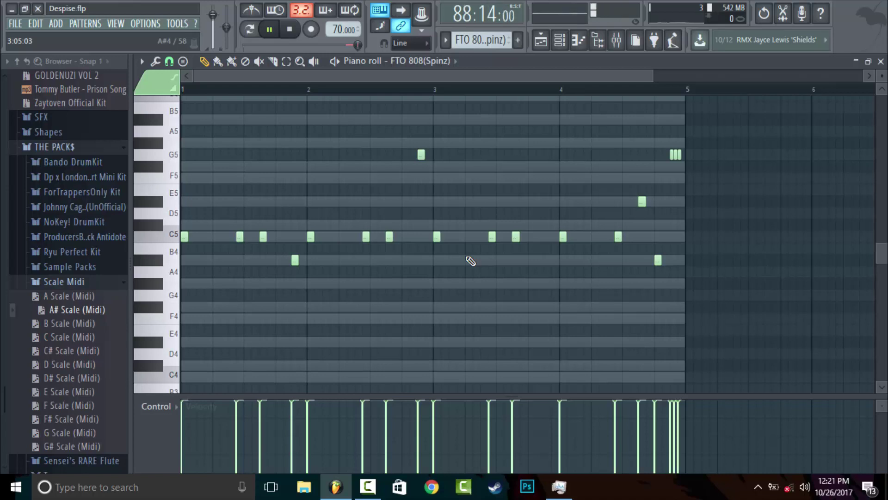
pyautogui.press('space')
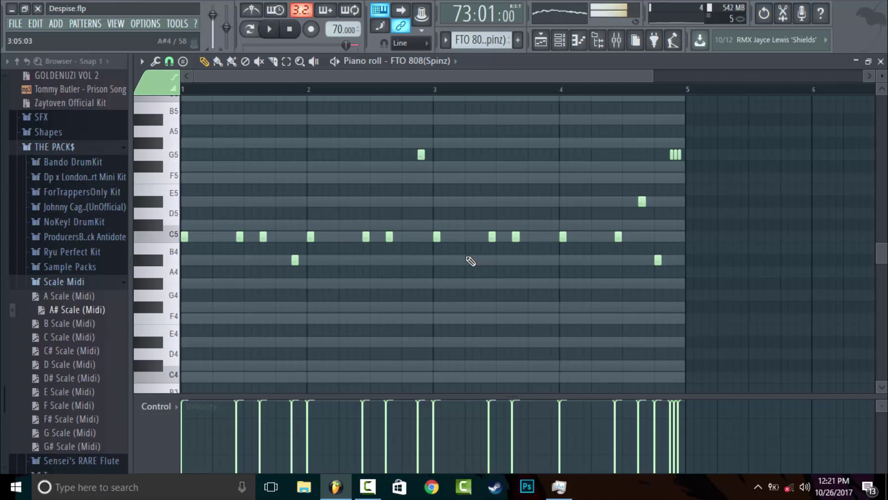
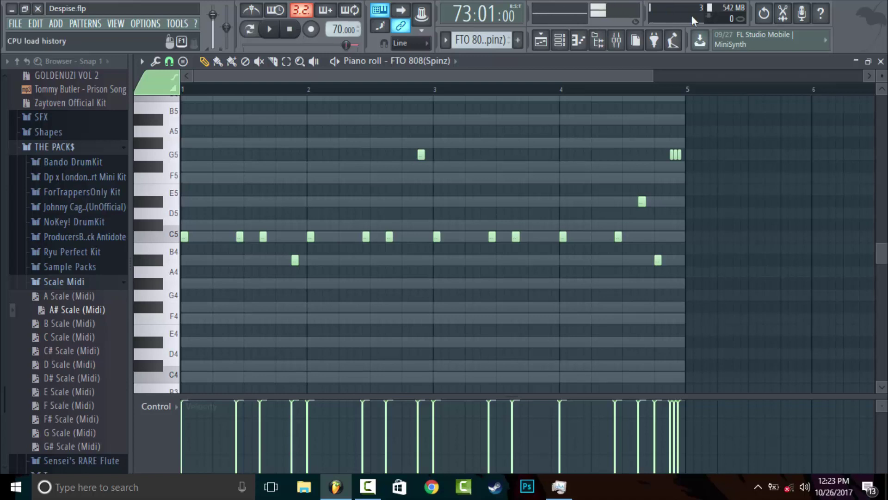
# Switch to the FTO 808(Spinz) #2 pattern, play it alone and examine its notes in the piano roll
pyautogui.click(881, 62)
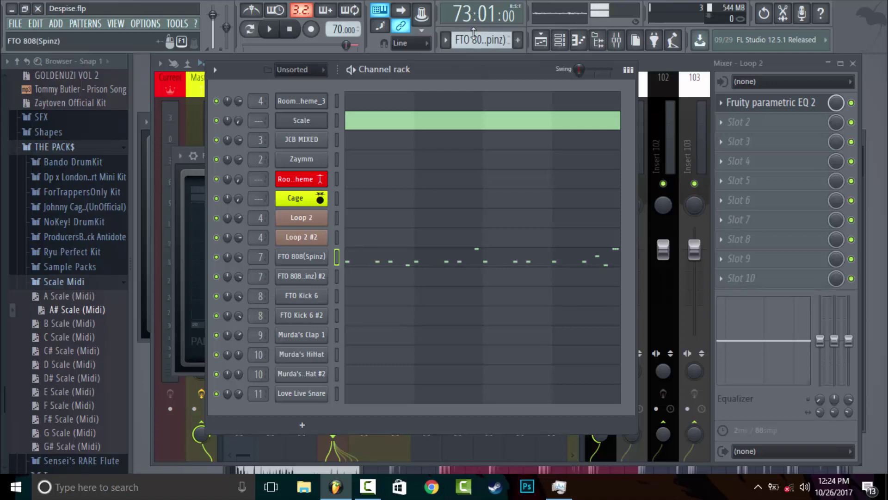
pyautogui.scroll(-1, 462, 39)
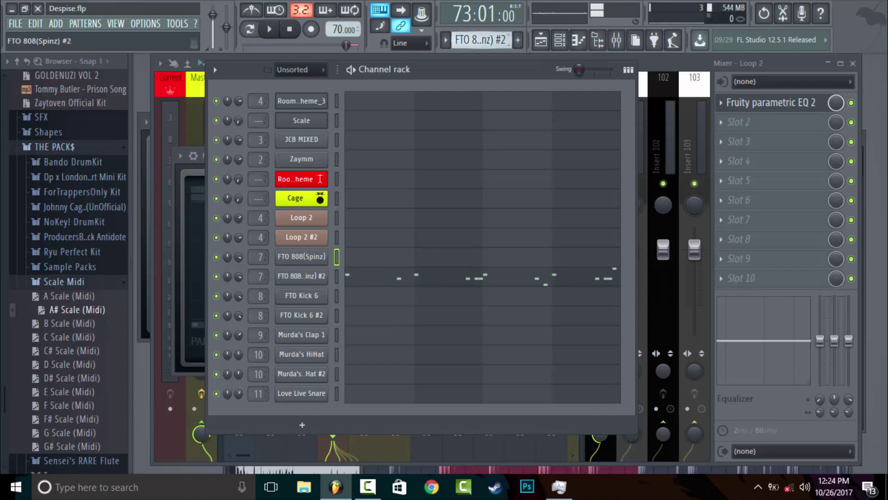
pyautogui.press('space')
pyautogui.click(422, 278)
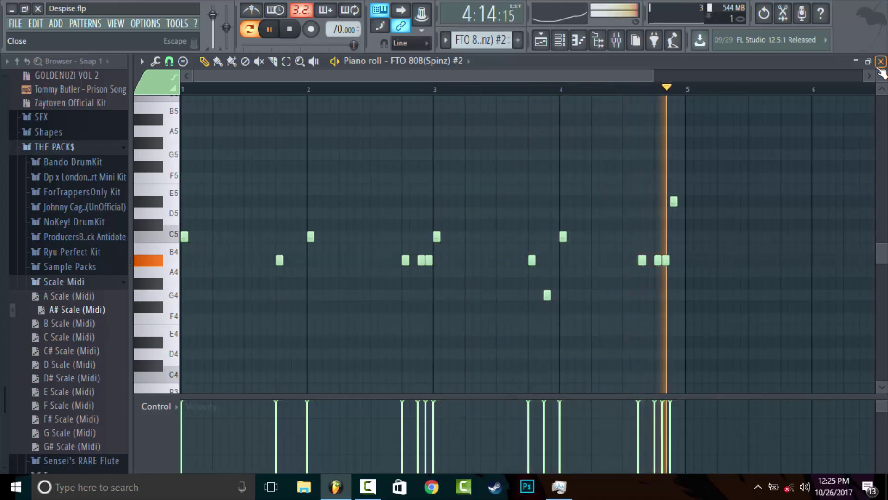
pyautogui.press('space')
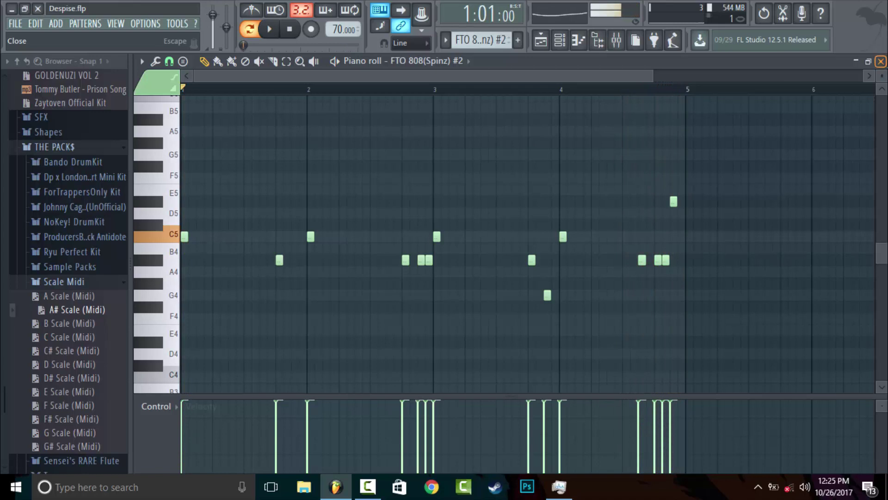
pyautogui.click(880, 61)
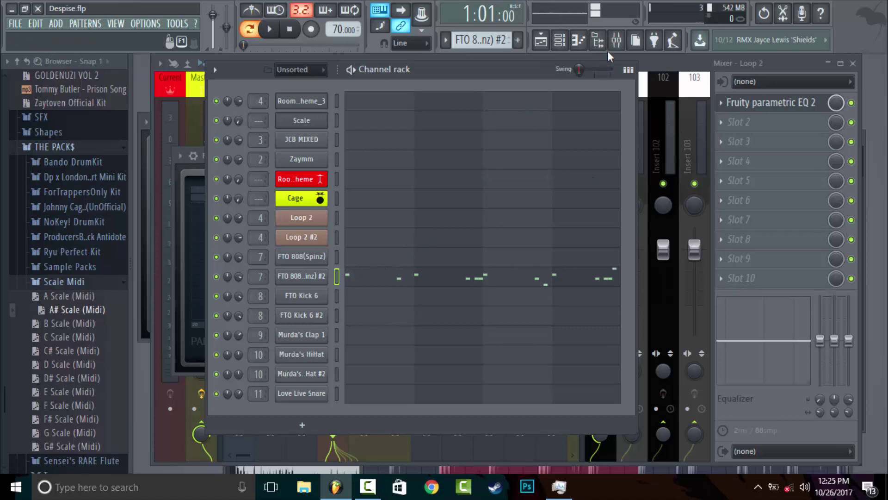
# Select the FTO 808(Spinz) mixer track and play the 808 pattern to check its level
pyautogui.click(616, 41)
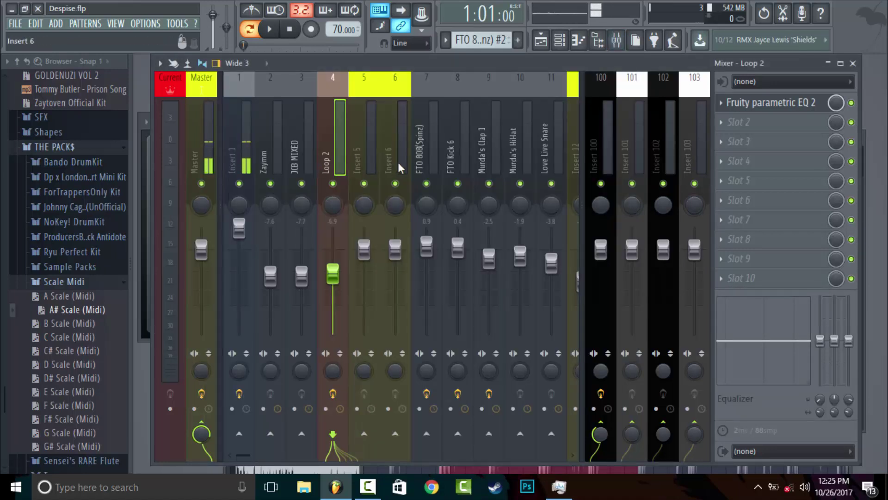
pyautogui.click(423, 160)
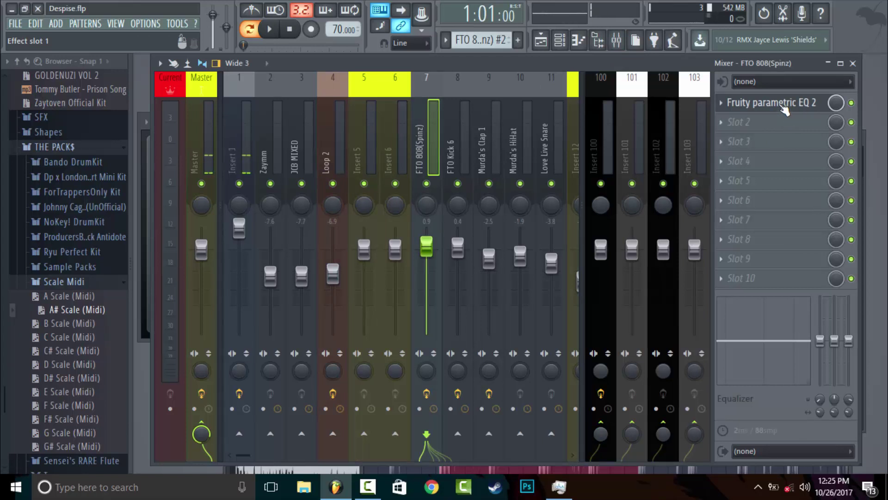
pyautogui.press('space')
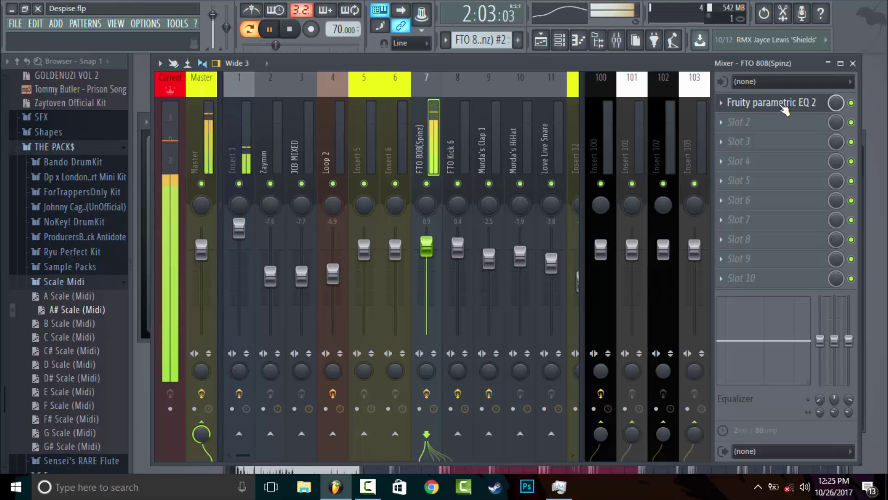
# Stop playback and inspect the effects on the Master mixer track, including Edison
pyautogui.click(206, 167)
pyautogui.press('space')
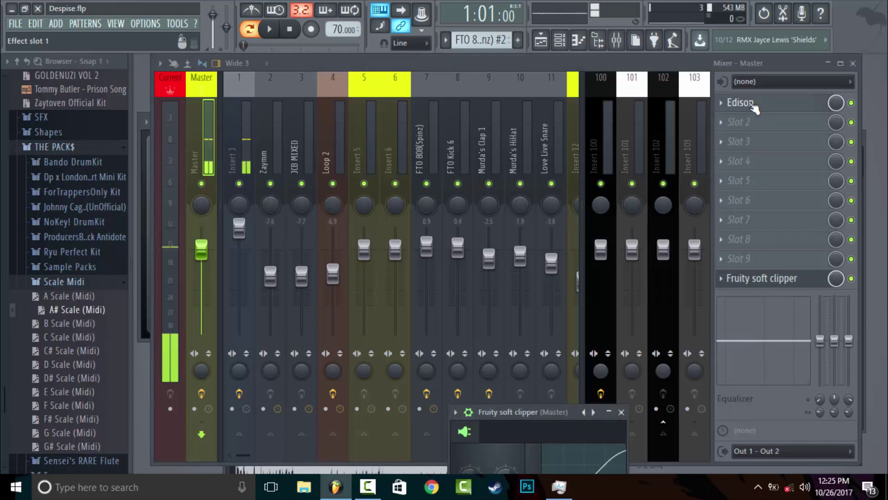
pyautogui.click(754, 107)
pyautogui.click(715, 61)
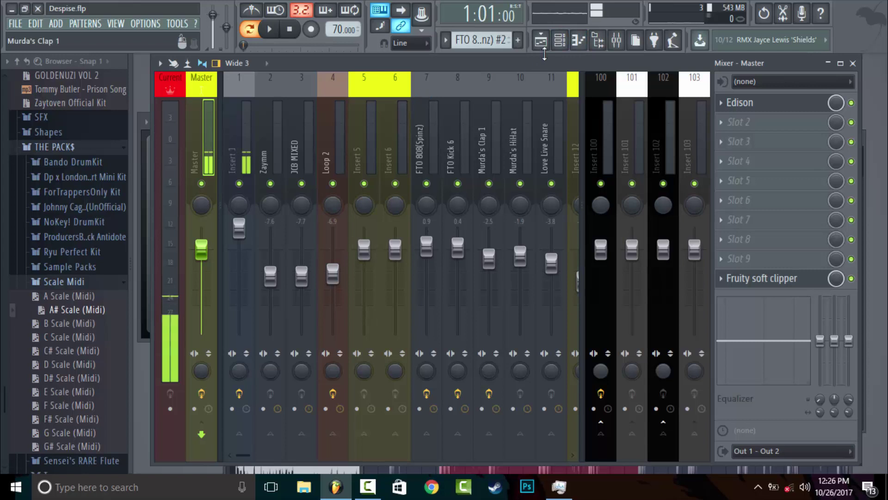
pyautogui.click(558, 48)
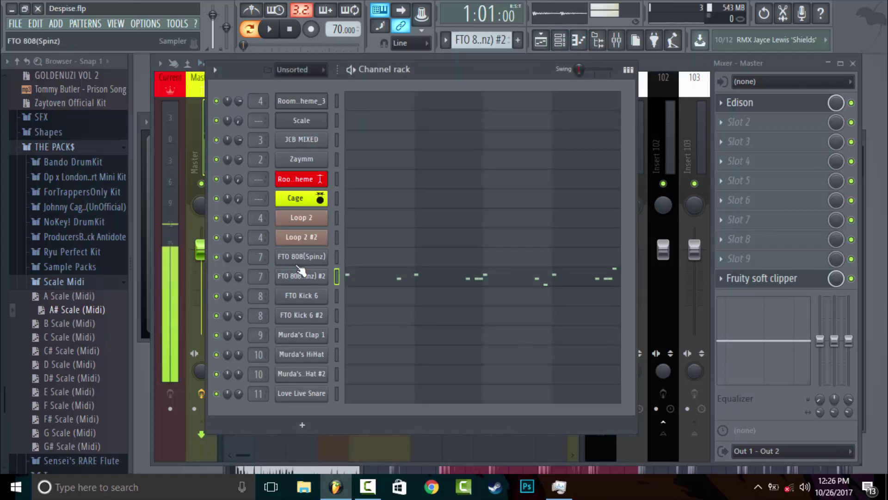
pyautogui.press('F7')
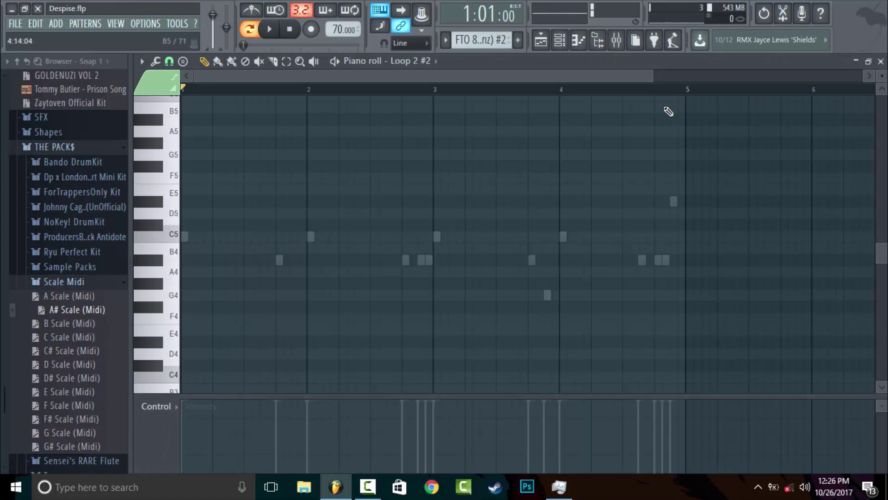
pyautogui.click(616, 40)
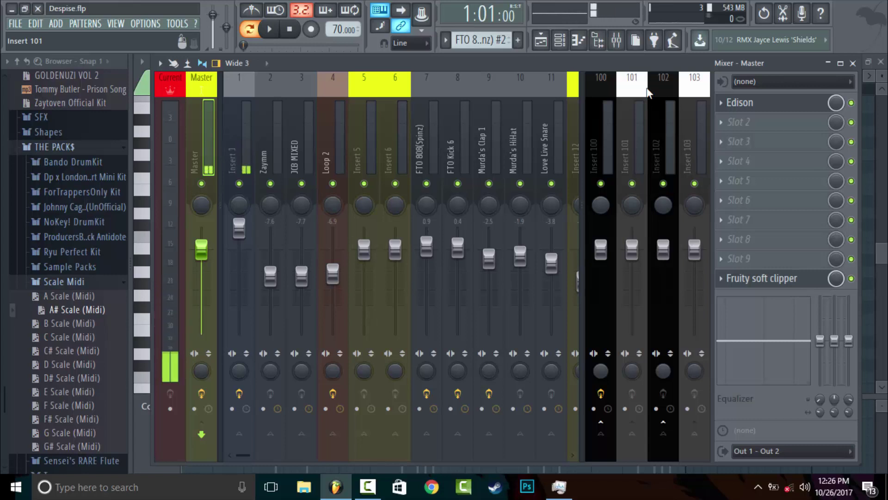
# Switch to the FTO Kick 6 pattern in the channel rack and examine its notes in the piano roll
pyautogui.click(559, 40)
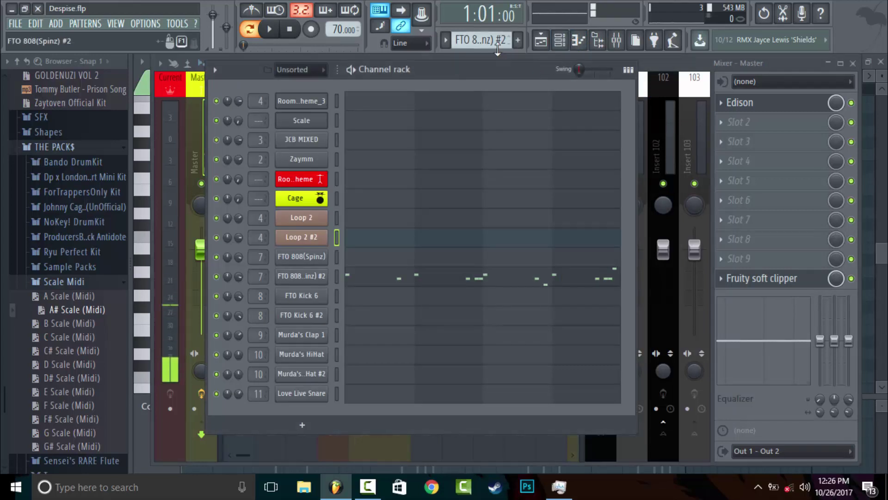
pyautogui.scroll(-1, 486, 41)
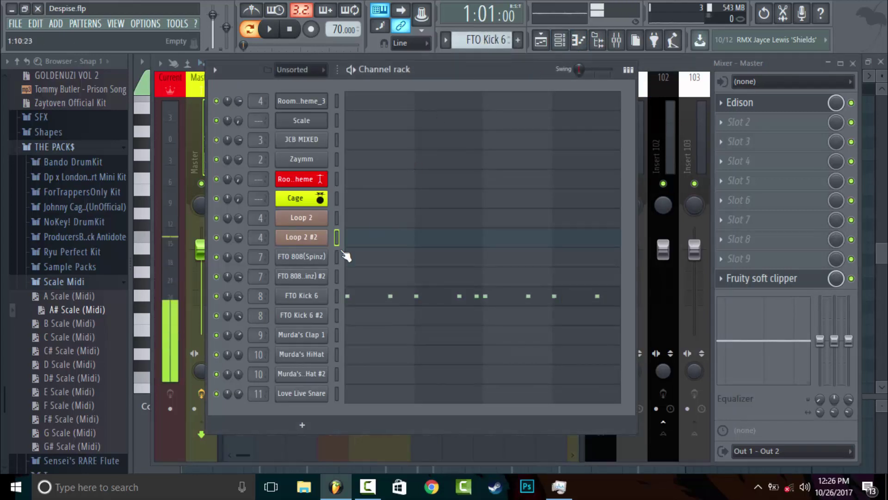
pyautogui.click(422, 295)
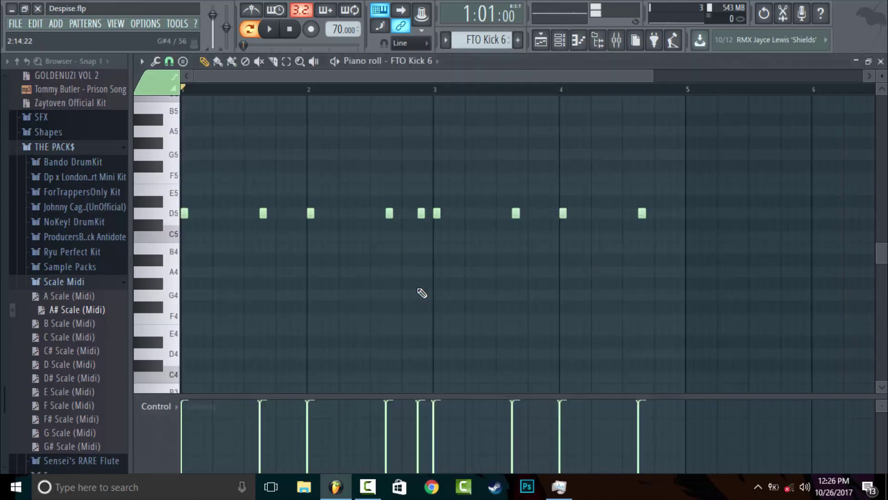
pyautogui.click(879, 62)
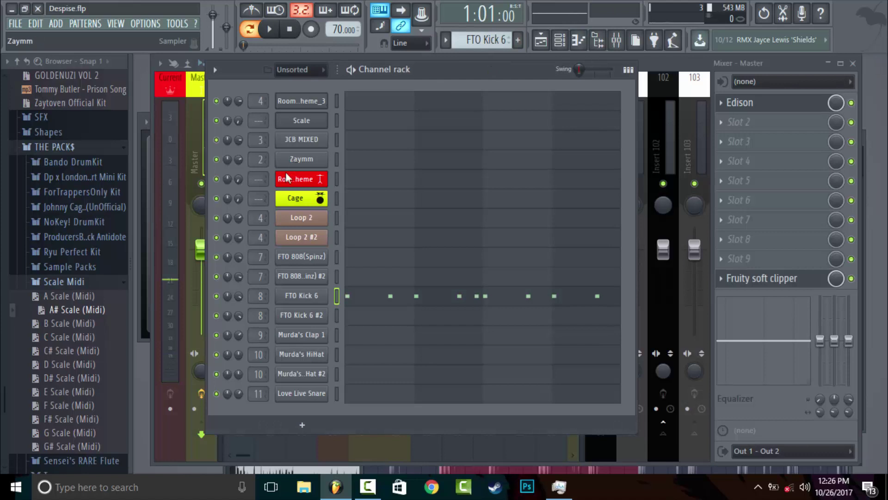
# Show the FTO Kick 6 #2 pattern and the Murda's Clap 1 pattern in the channel rack
pyautogui.click(284, 200)
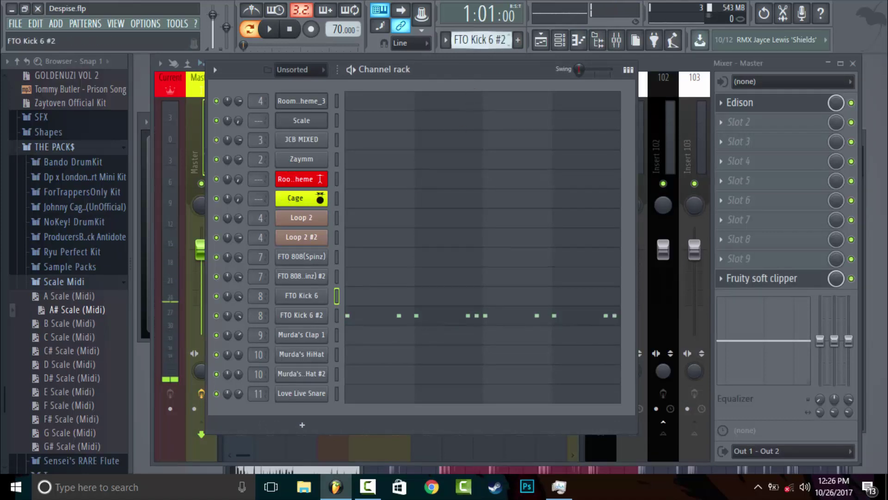
pyautogui.click(302, 335)
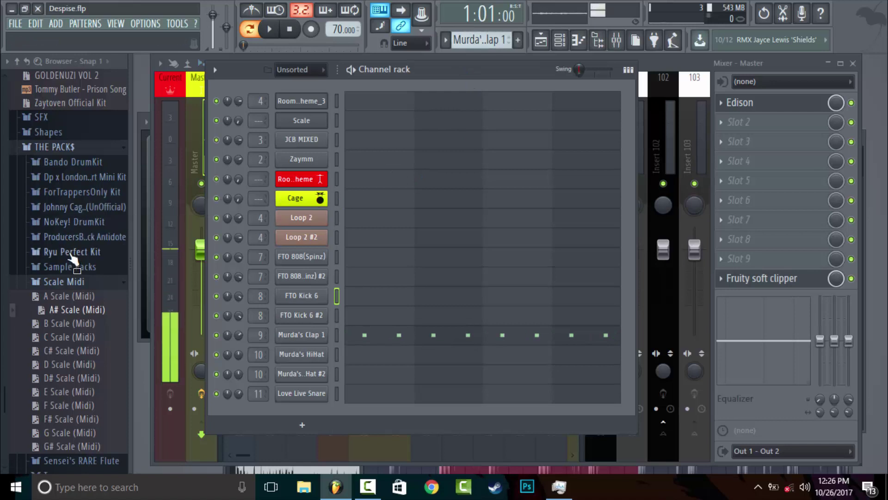
# Preview the Love Live Snare from the Claps & Snares folder of the Ryu Perfect Kit and collapse the kit
pyautogui.click(71, 253)
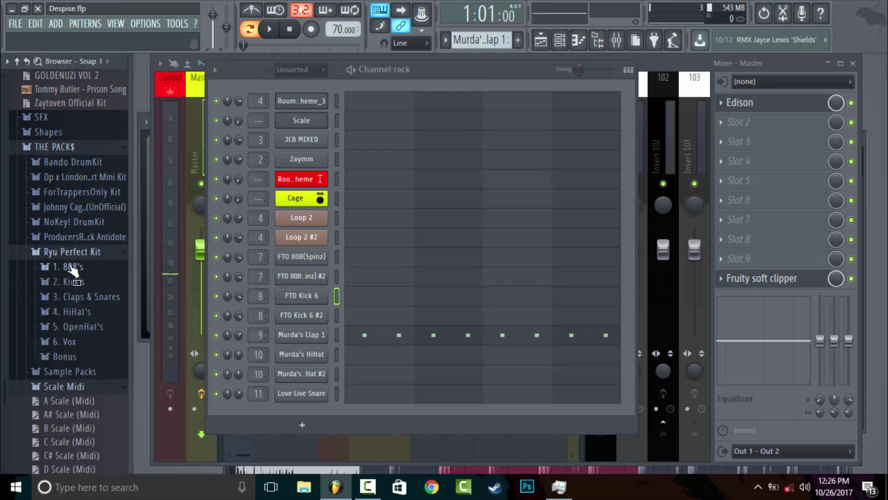
pyautogui.click(95, 298)
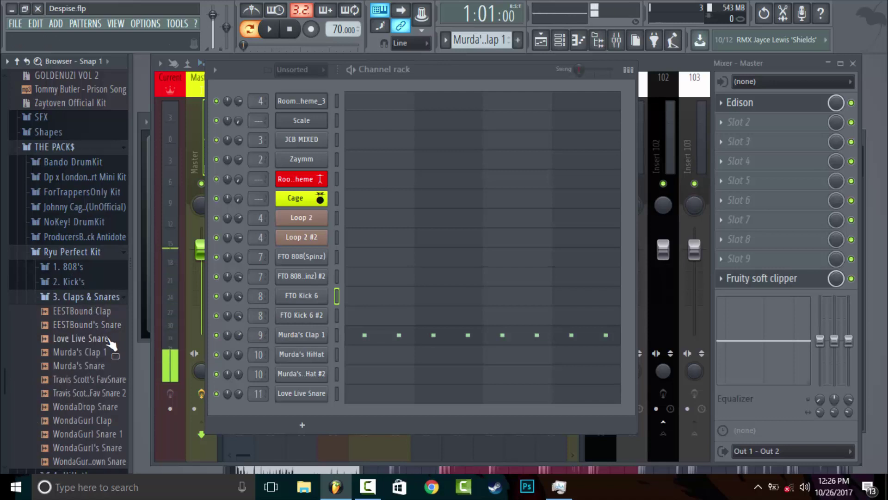
pyautogui.click(108, 339)
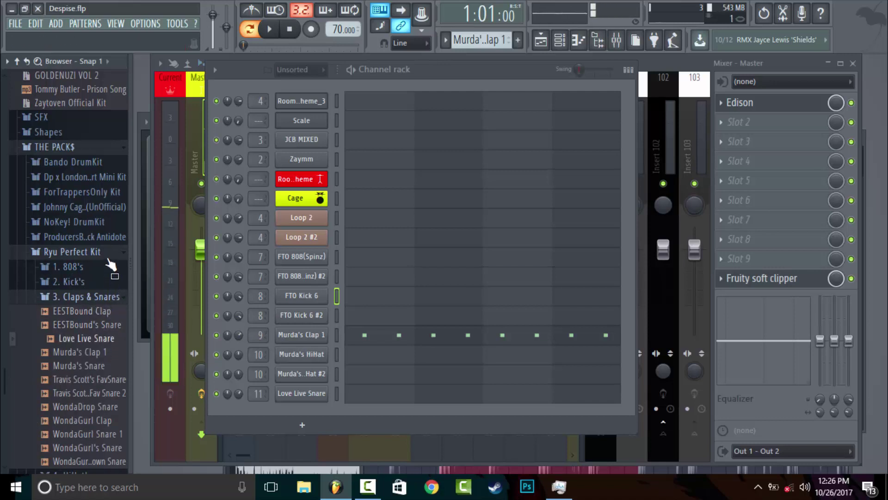
pyautogui.click(107, 257)
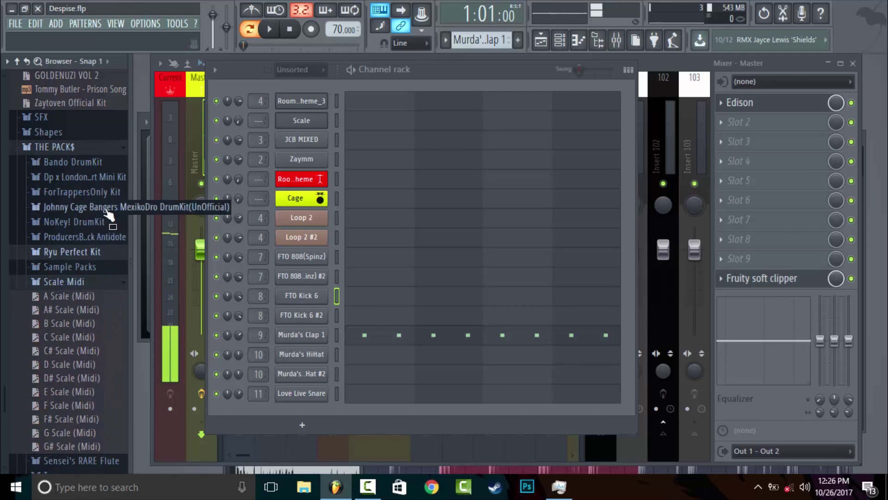
# Preview FTO 808(Spinz) from the FTO 808's folder of the ForTrappersOnly Kit and collapse the kit
pyautogui.click(110, 194)
pyautogui.click(105, 209)
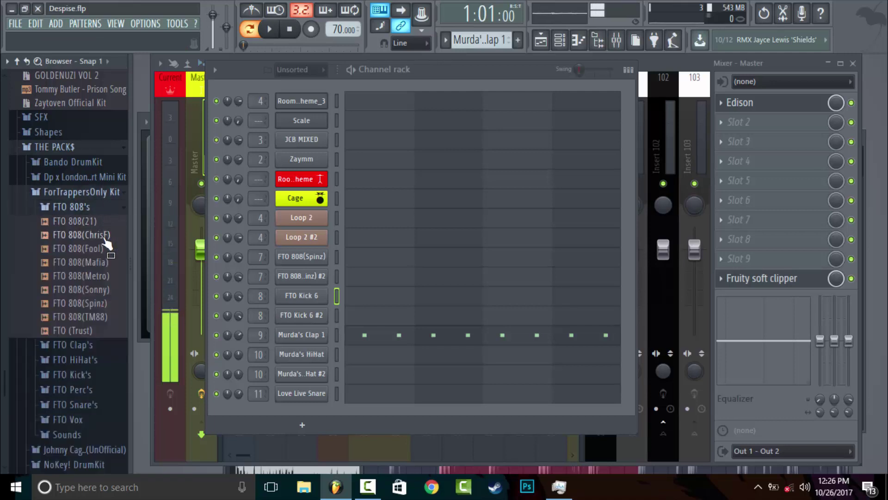
pyautogui.click(103, 307)
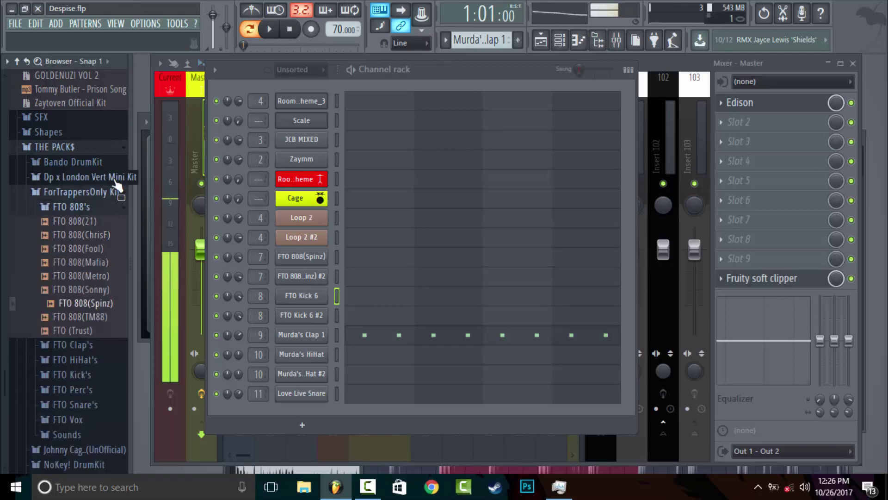
pyautogui.click(105, 196)
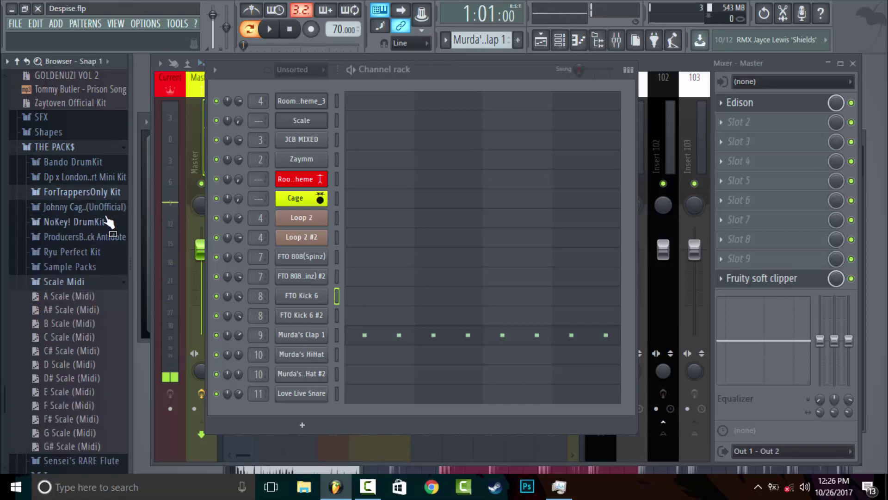
# Preview FTO Kick 6 from the FTO Kick's folder of the ForTrappersOnly Kit and collapse the kit
pyautogui.click(107, 198)
pyautogui.click(105, 208)
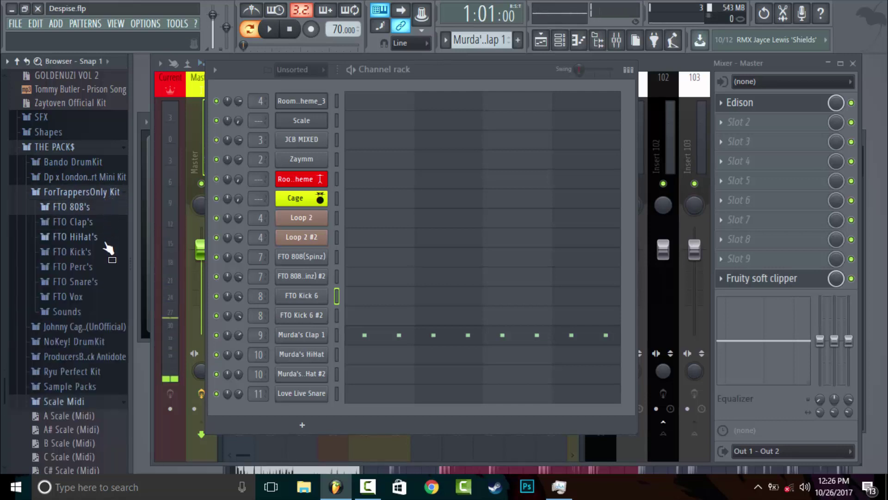
pyautogui.click(108, 249)
pyautogui.click(110, 336)
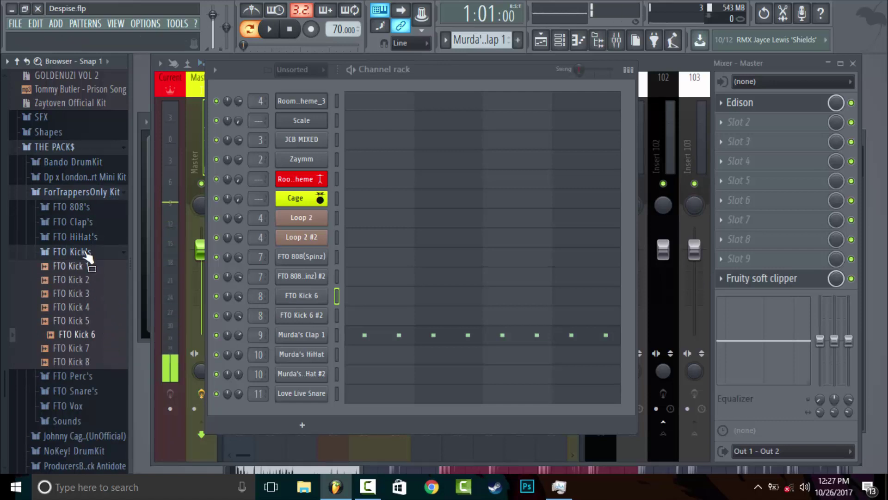
pyautogui.click(67, 193)
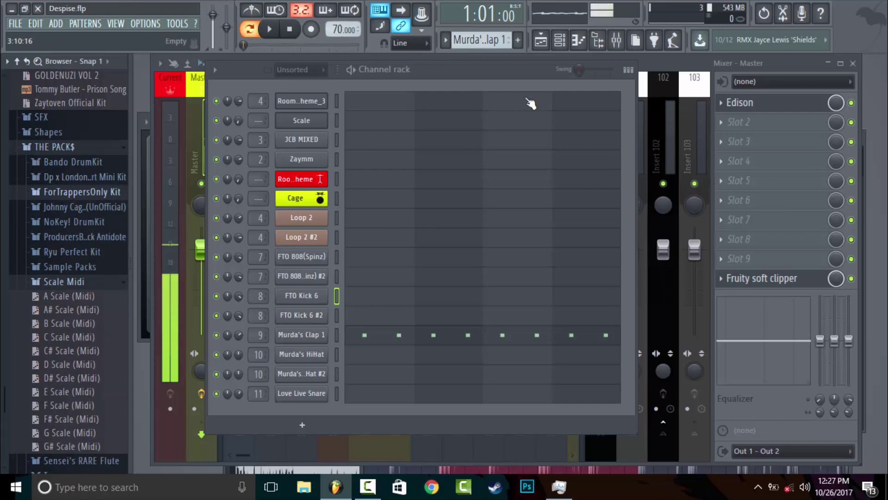
# Delete the leftover pattern clips from bar 73 onward in the playlist and clear the bar 73–89 time selection
pyautogui.click(542, 41)
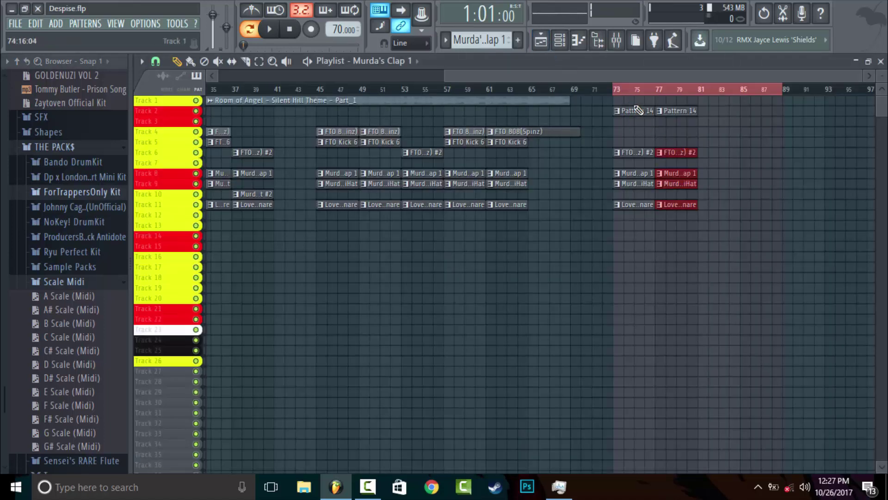
pyautogui.moveTo(639, 109)
pyautogui.mouseDown()
pyautogui.moveTo(645, 185)
pyautogui.moveTo(675, 199)
pyautogui.moveTo(686, 113)
pyautogui.mouseUp()
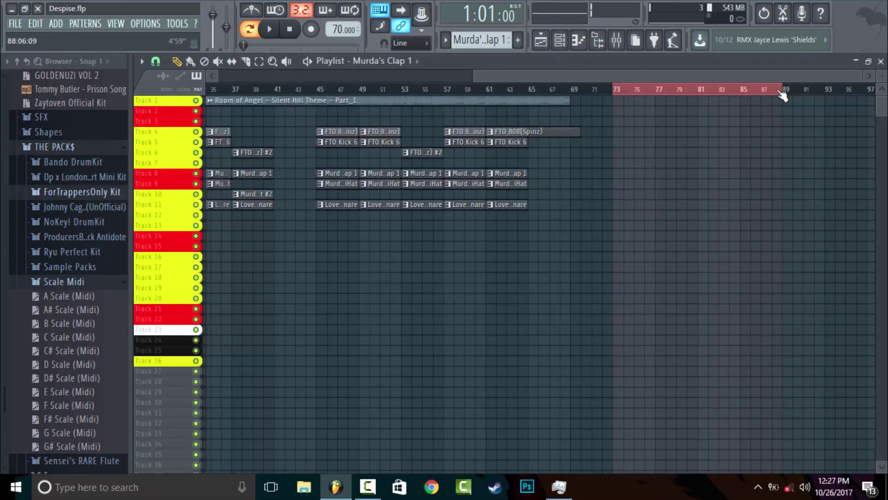
pyautogui.moveTo(782, 95); pyautogui.dragTo(618, 92)
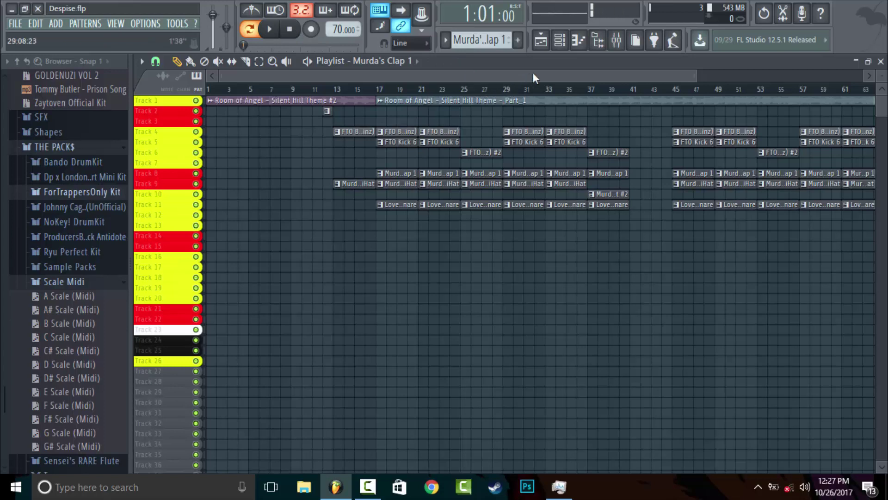
# Play the arrangement from the start, stop it, and examine the clip layout across the enlarged playlist tracks
pyautogui.moveTo(532, 77); pyautogui.dragTo(472, 89)
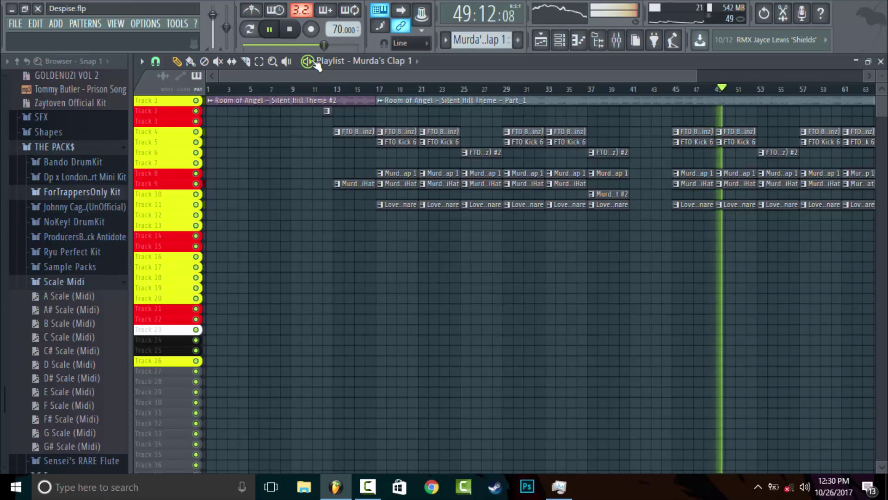
pyautogui.press('space')
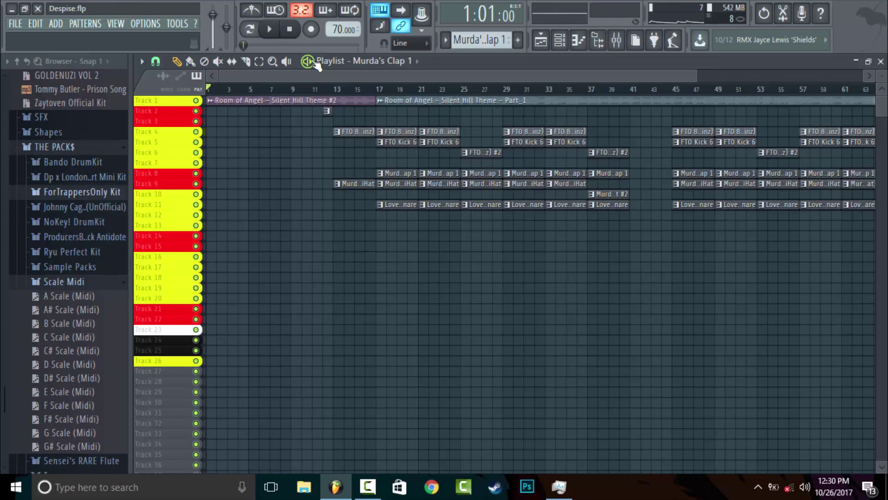
pyautogui.moveTo(881, 78); pyautogui.dragTo(881, 95)
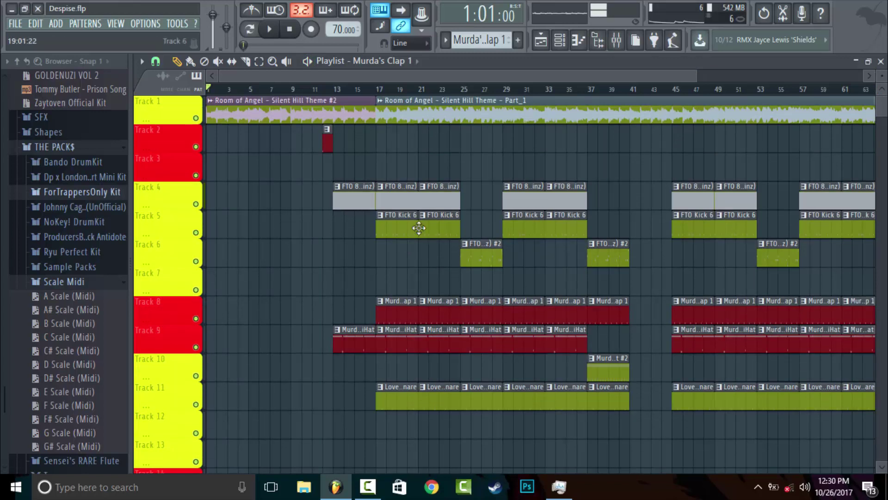
pyautogui.moveTo(697, 75); pyautogui.dragTo(821, 75)
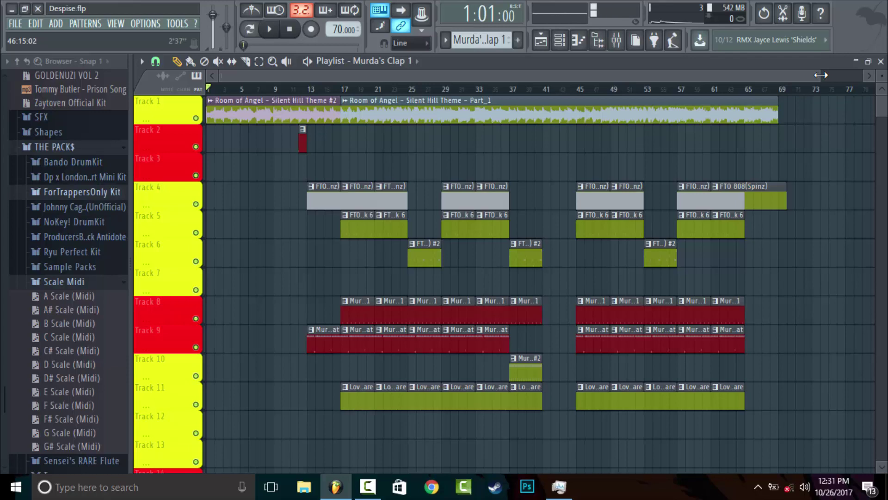
pyautogui.scroll(2, 828, 91)
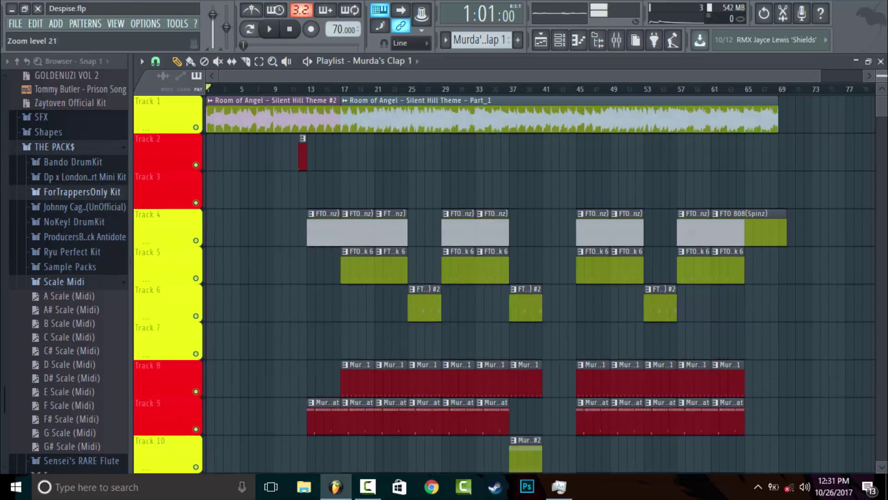
pyautogui.moveTo(820, 76); pyautogui.dragTo(781, 77)
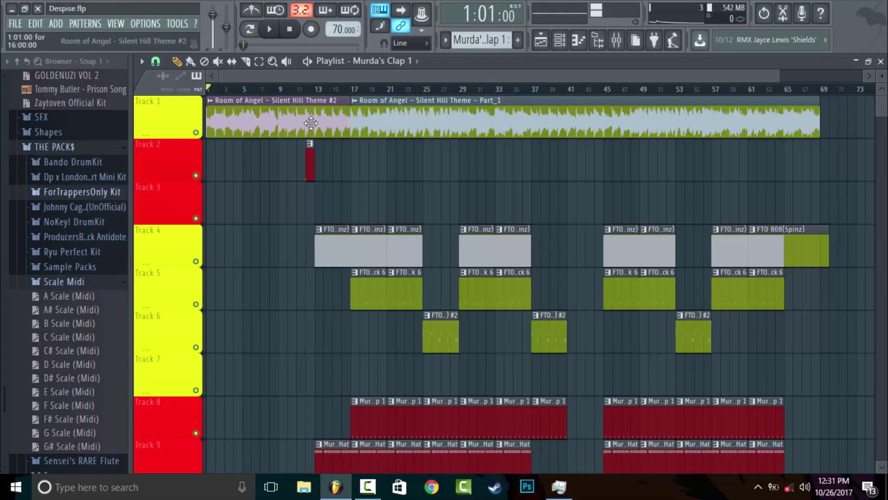
# Try a tempo of 75 BPM, restretch all channels and play the song from bar 13
pyautogui.moveTo(338, 29); pyautogui.dragTo(338, 22)
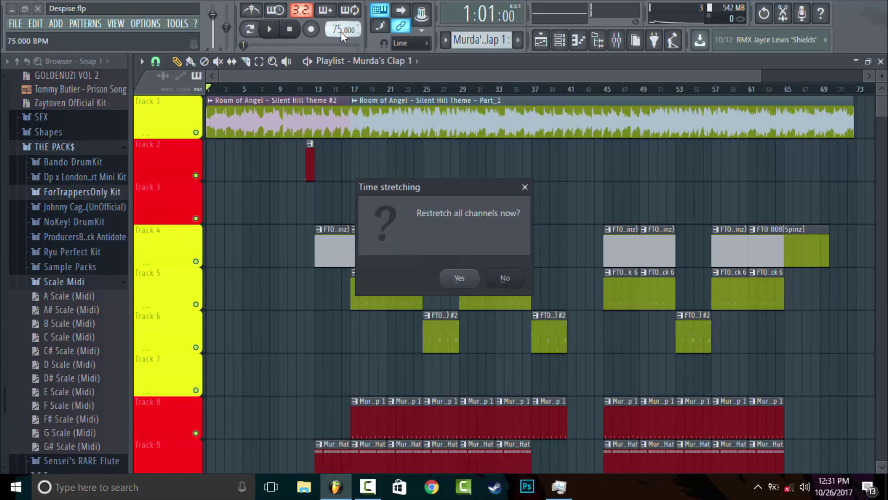
pyautogui.click(468, 279)
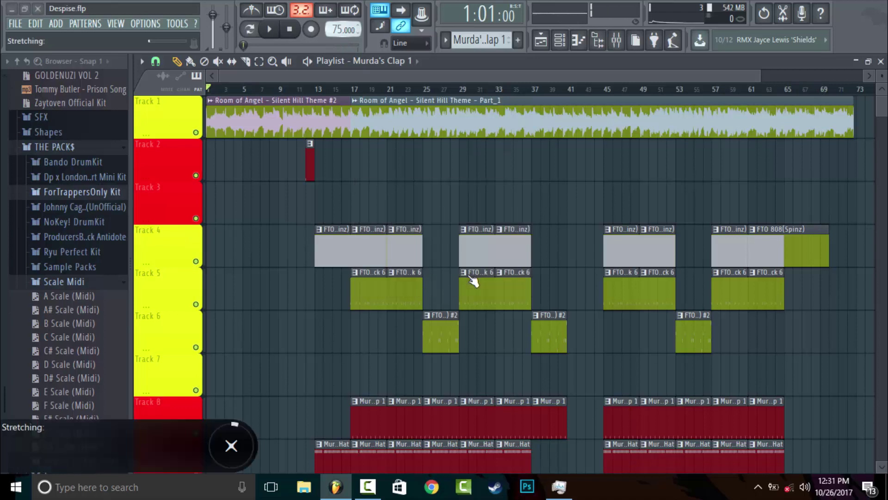
pyautogui.click(317, 90)
pyautogui.press('space')
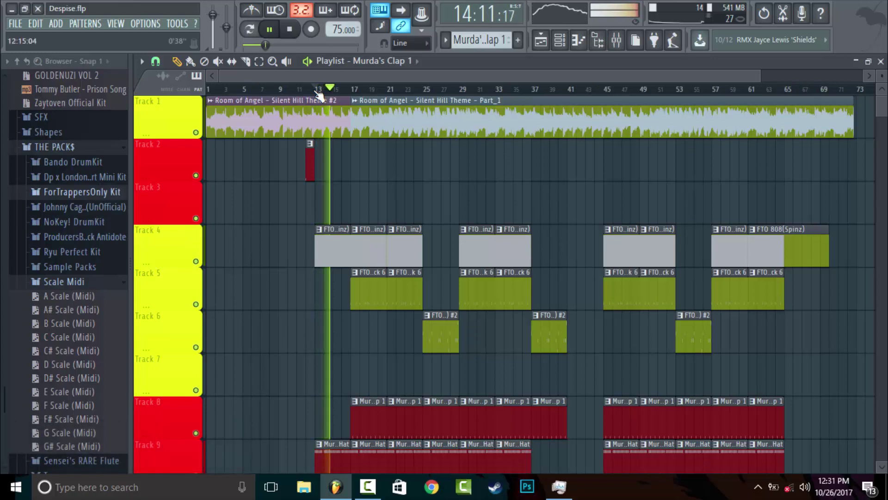
pyautogui.press('space')
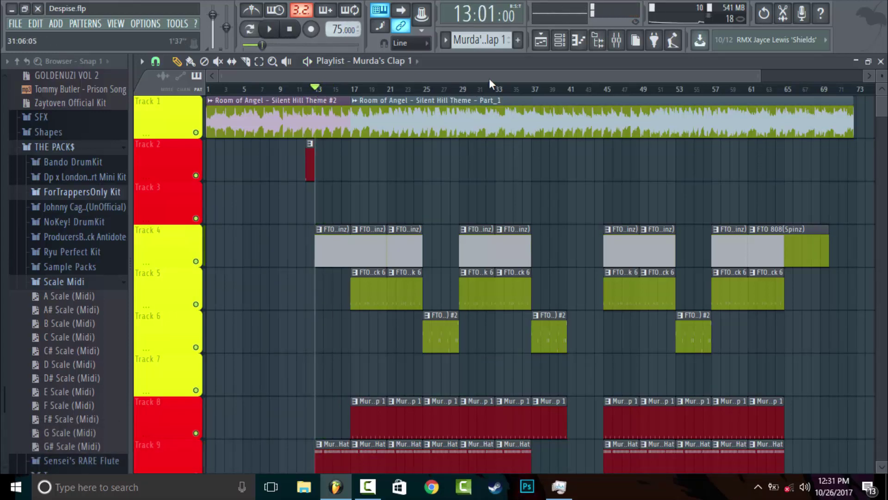
# Try extending the Room of Angel Part_1 clip on Track 1 to about bar 103 and undo the resize
pyautogui.moveTo(500, 75); pyautogui.dragTo(858, 76)
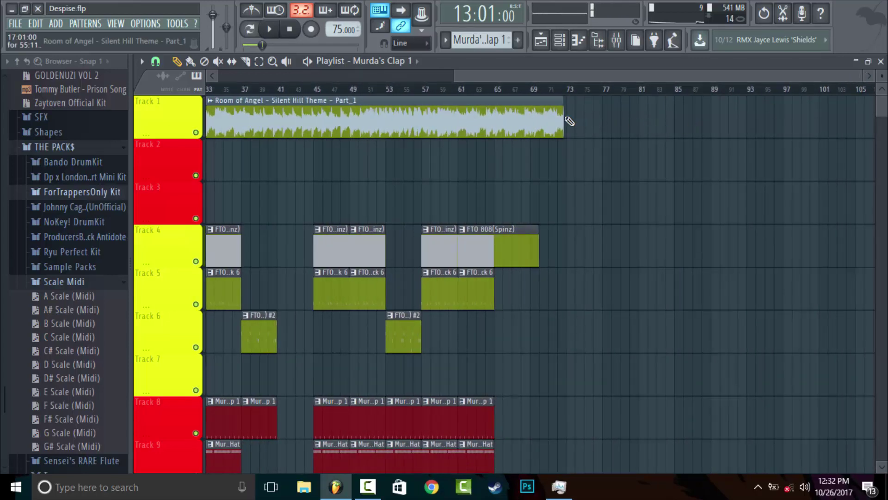
pyautogui.moveTo(567, 119); pyautogui.dragTo(843, 119)
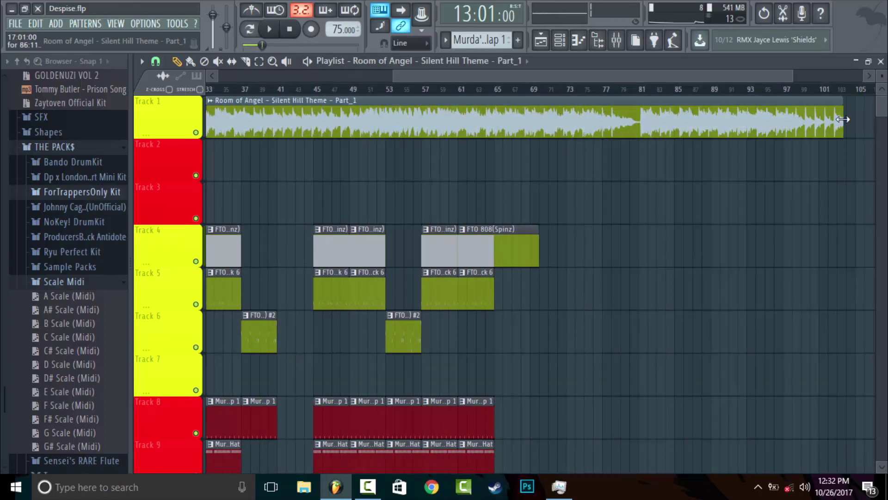
pyautogui.hotkey('ctrl', 'z')
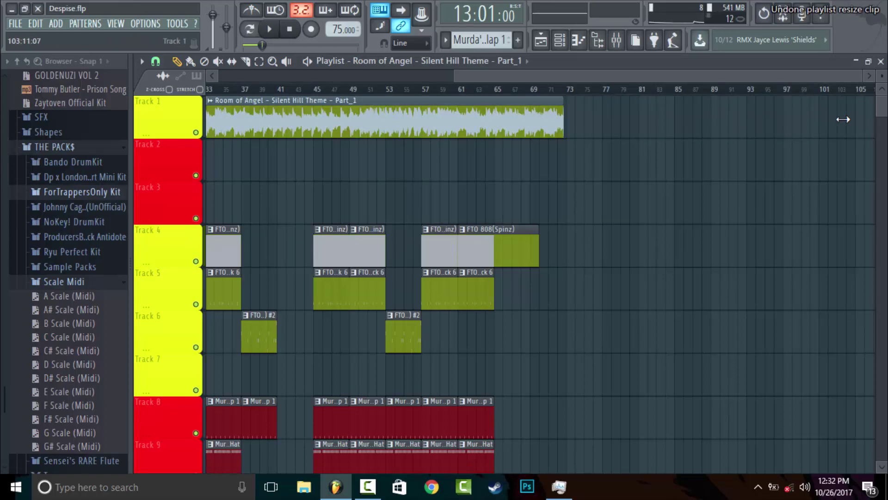
# Set the tempo back to 70 BPM and restretch all channels
pyautogui.moveTo(863, 75); pyautogui.dragTo(533, 72)
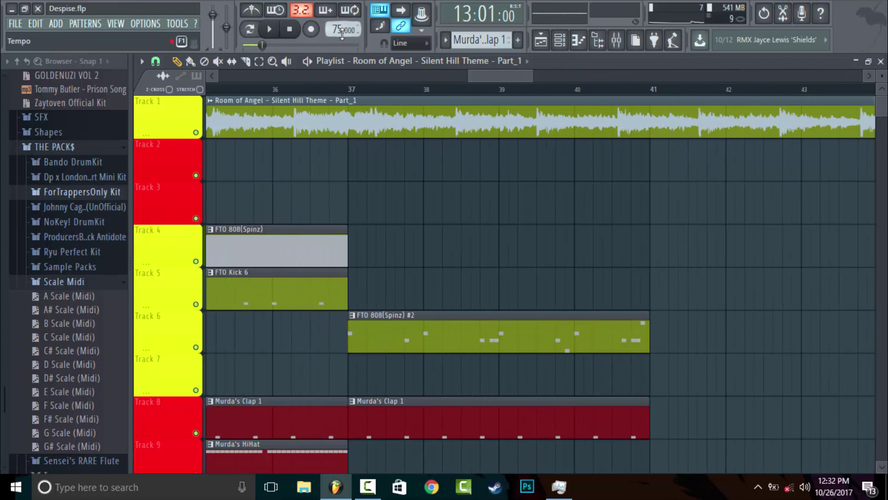
pyautogui.moveTo(340, 31); pyautogui.dragTo(348, 50)
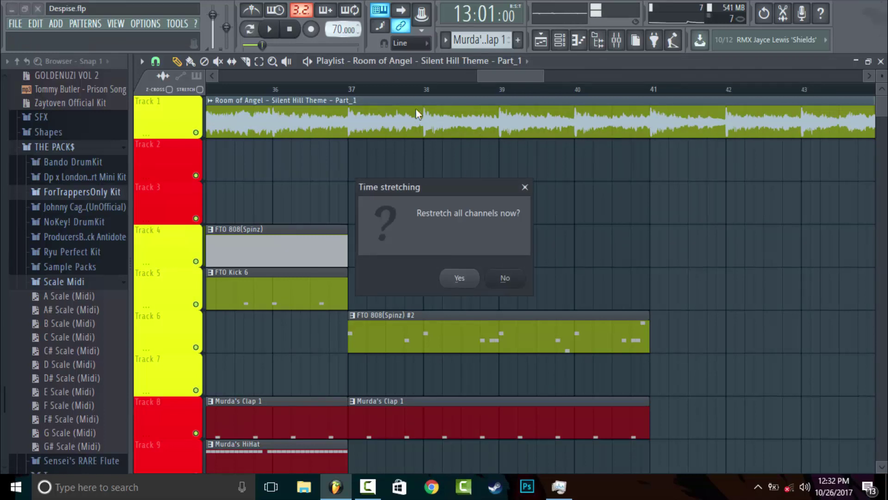
pyautogui.click(460, 277)
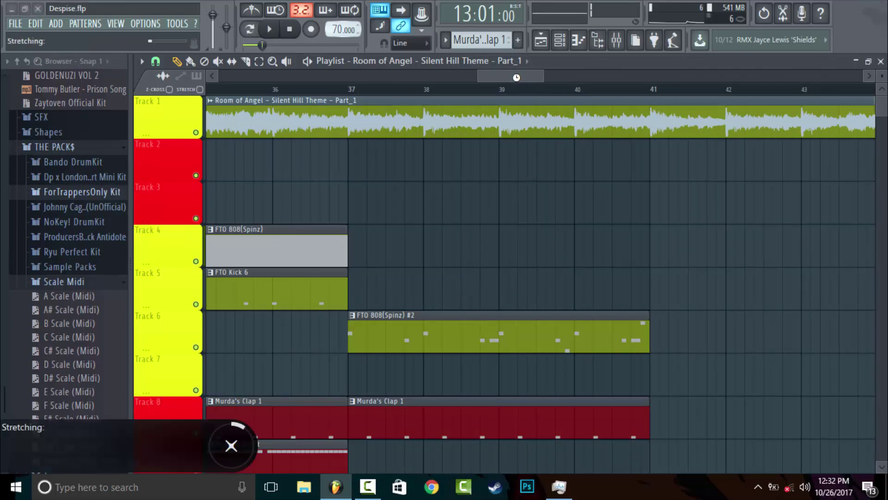
# Trim the end of the Room of Angel Part_1 clip on Track 1 to bar 65, in line with the drums
pyautogui.moveTo(519, 76); pyautogui.dragTo(734, 105)
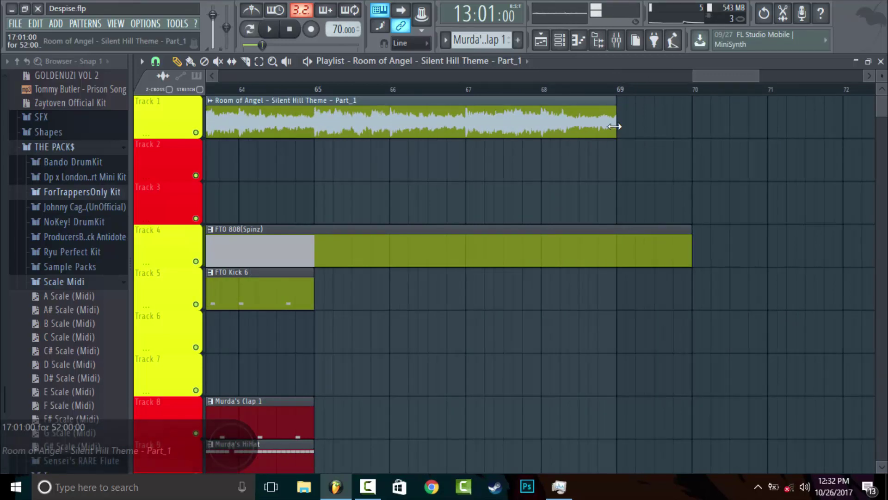
pyautogui.moveTo(614, 127); pyautogui.dragTo(312, 176)
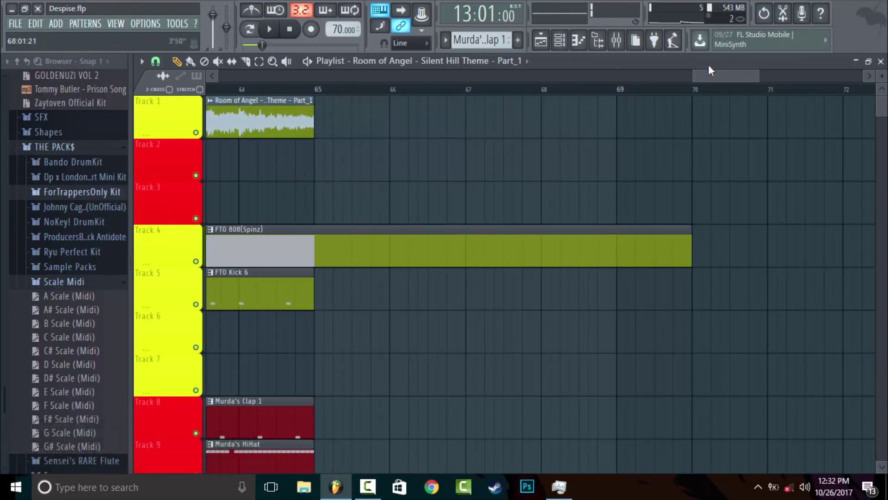
pyautogui.moveTo(708, 74); pyautogui.dragTo(649, 75)
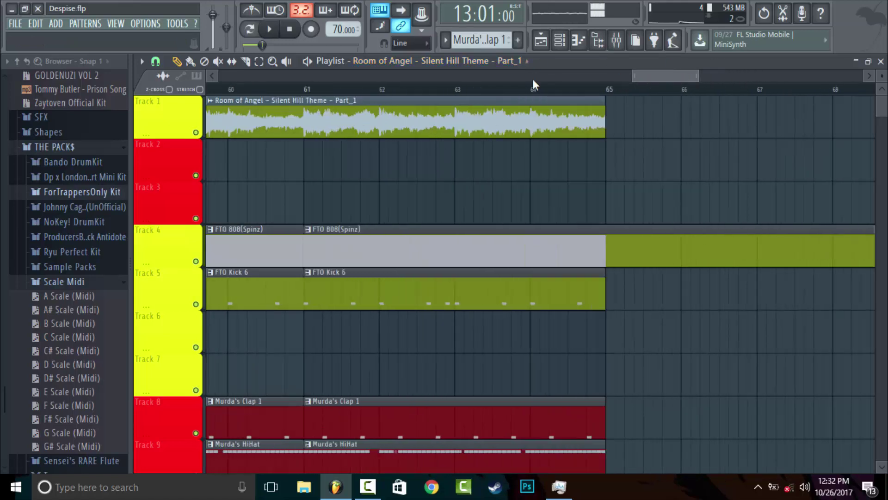
pyautogui.moveTo(532, 79); pyautogui.dragTo(819, 65)
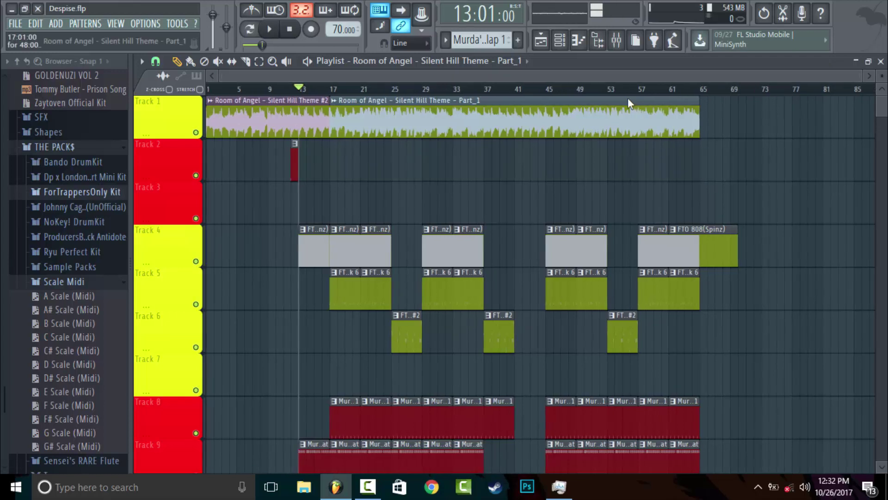
# Shrink the playlist tracks, collapse the Scale Midi folder and look through the drum kits and sample files in the browser
pyautogui.scroll(-5, 881, 76)
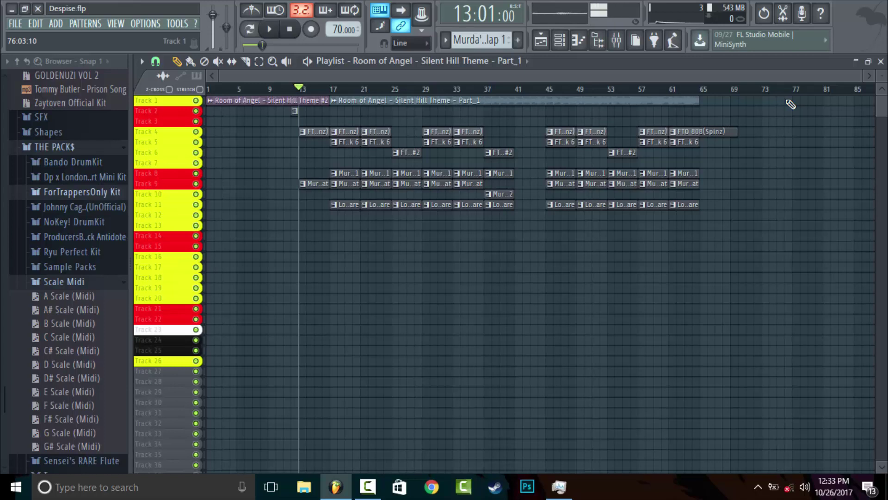
pyautogui.click(115, 282)
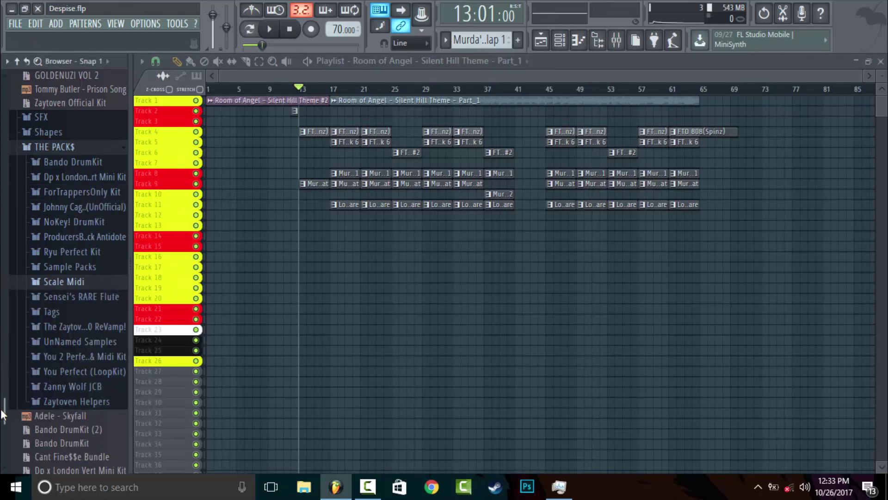
pyautogui.moveTo(2, 414)
pyautogui.mouseDown()
pyautogui.moveTo(3, 282)
pyautogui.moveTo(5, 456)
pyautogui.moveTo(6, 429)
pyautogui.mouseUp()
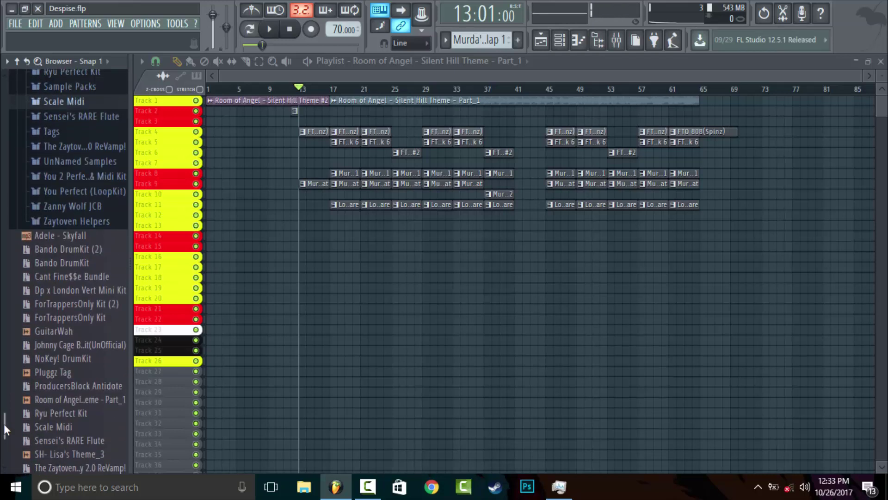